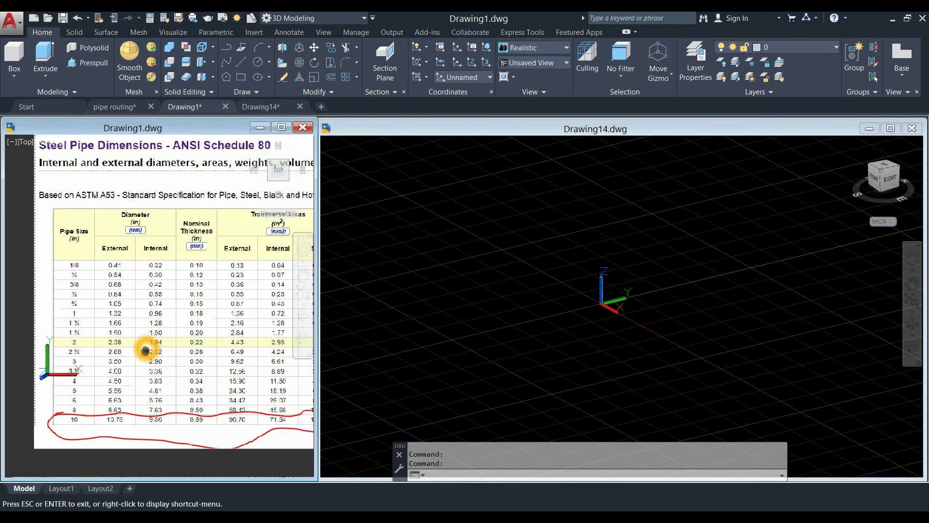
# Examine the Schedule 80 pipe dimension table, focusing on the external and internal diameters in the circled 10-inch row.
pyautogui.press('Escape')
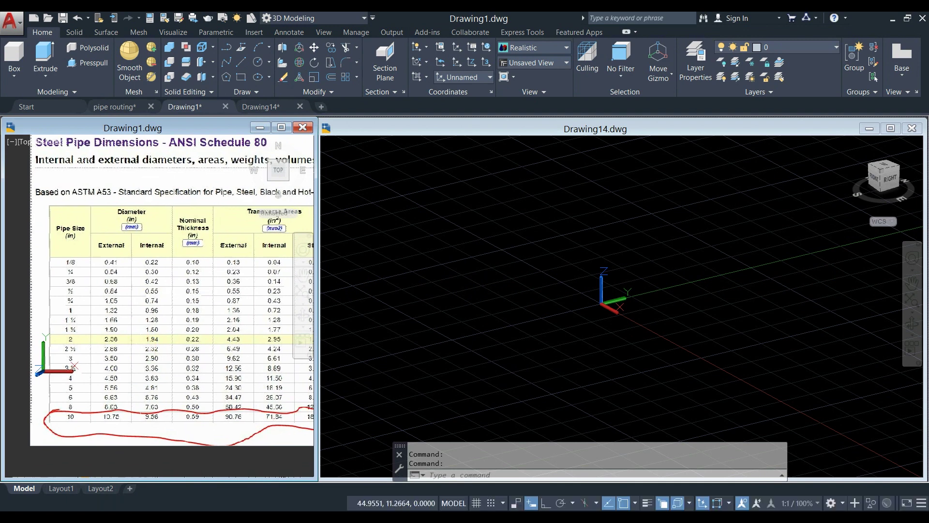
pyautogui.scroll(1, 114, 387)
pyautogui.moveTo(114, 388); pyautogui.dragTo(112, 388, button='middle')
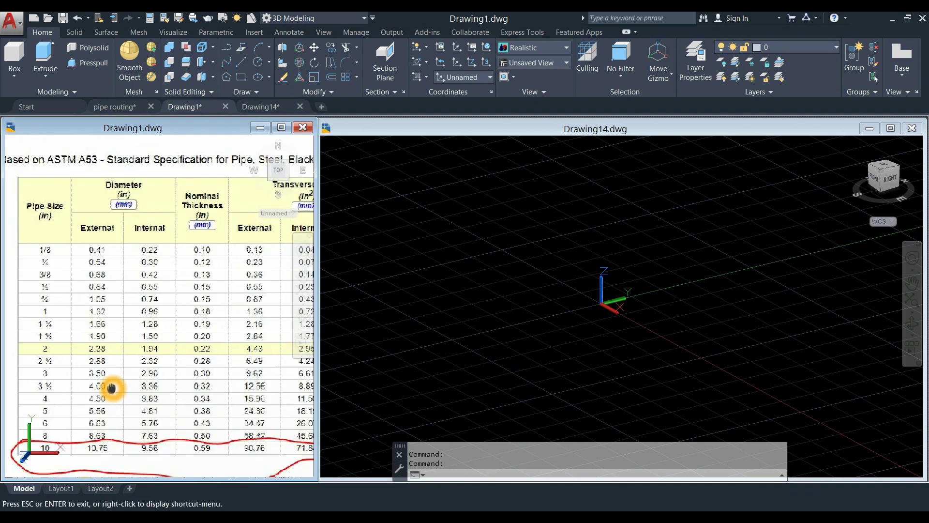
pyautogui.moveTo(112, 387); pyautogui.dragTo(100, 383)
pyautogui.press('Escape')
pyautogui.scroll(1, 143, 440)
pyautogui.moveTo(143, 440); pyautogui.dragTo(139, 405)
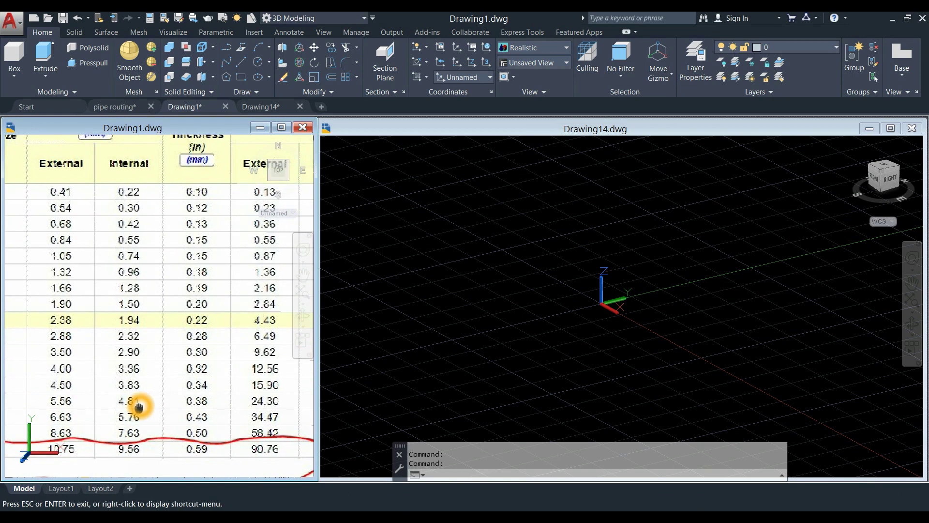
pyautogui.scroll(-2, 139, 407)
pyautogui.moveTo(139, 407); pyautogui.dragTo(118, 439, button='middle')
pyautogui.scroll(-1, 145, 418)
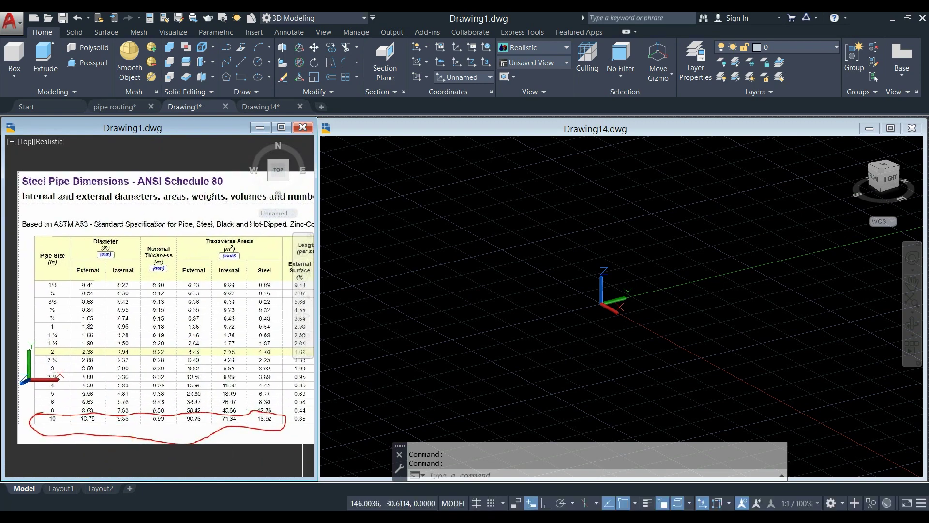
# Switch to Drawing14 and start a 3D polyline at the origin, 0,0,0.
pyautogui.click(423, 382)
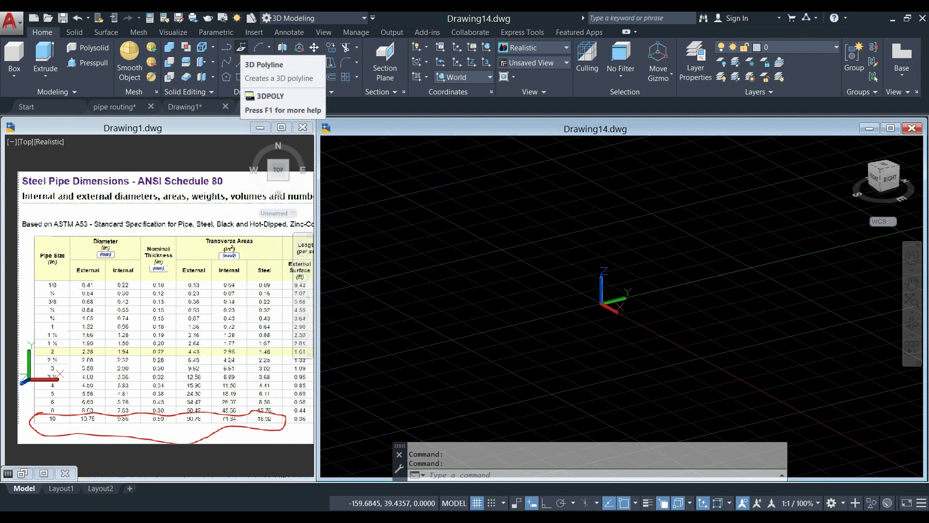
pyautogui.click(241, 47)
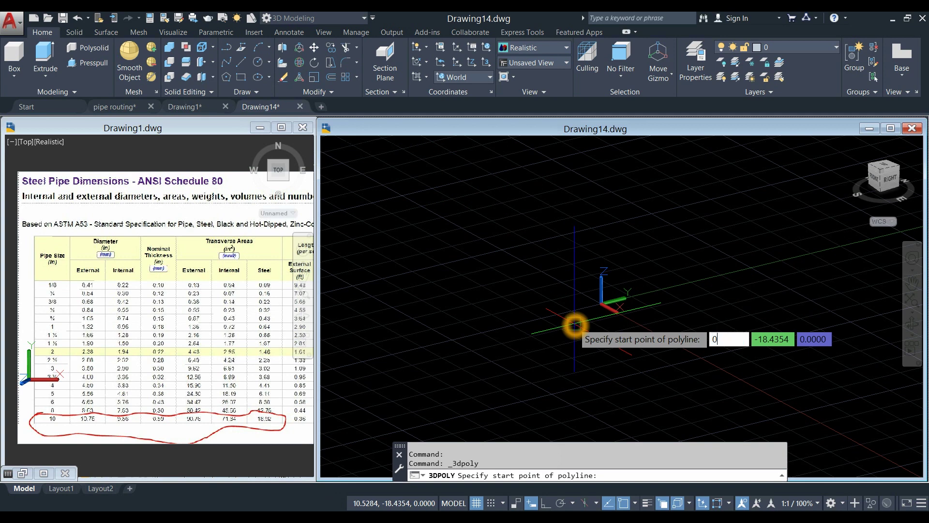
pyautogui.press('Tab')
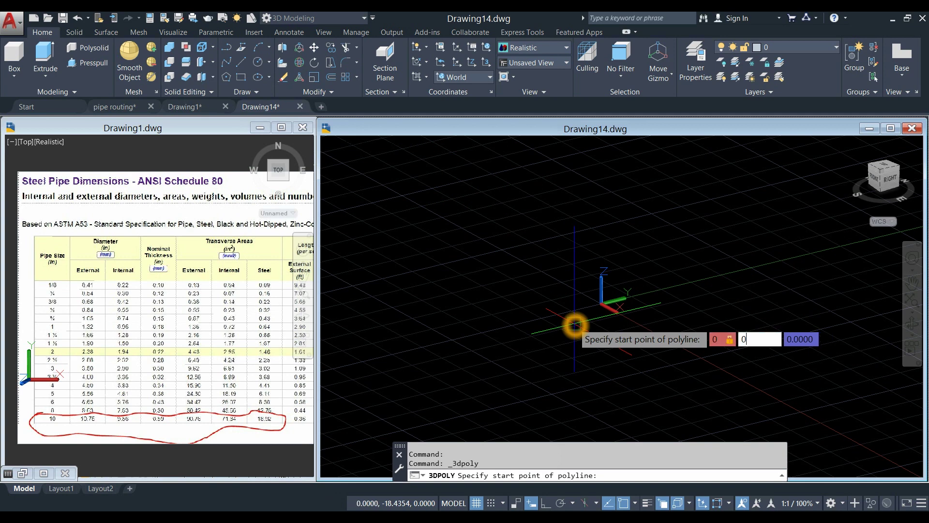
pyautogui.press('Tab')
pyautogui.write('0')
pyautogui.press('Return')
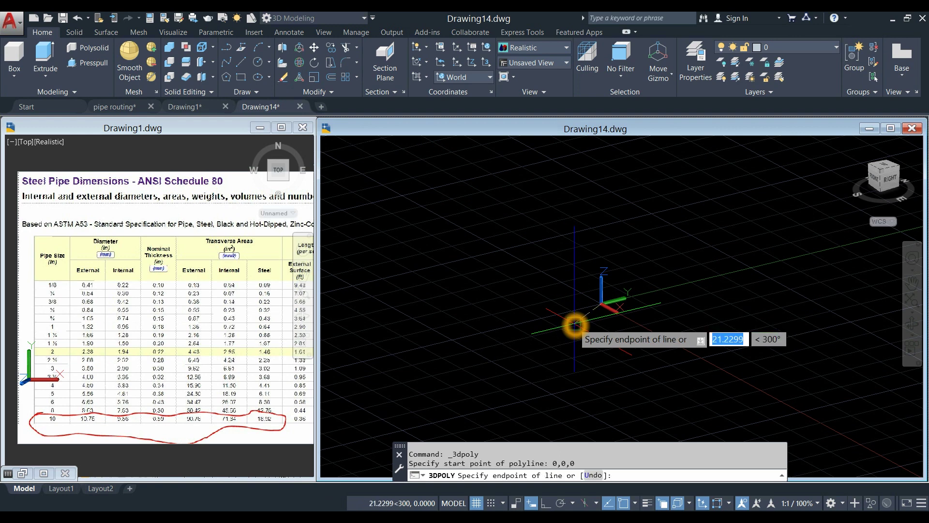
# Turn on Ortho mode and draw the first polyline segment 100 units straight up along the Z axis.
pyautogui.moveTo(609, 256); pyautogui.dragTo(489, 306, button='middle')
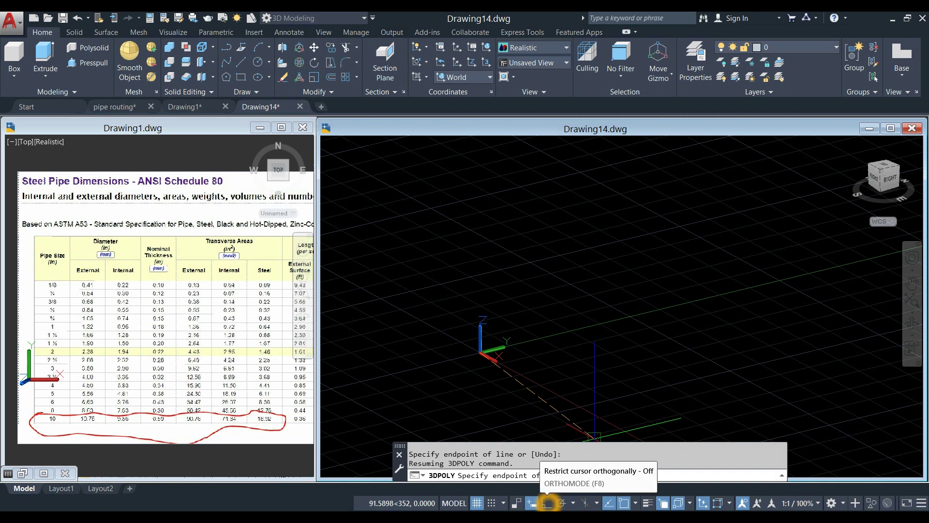
pyautogui.click(548, 502)
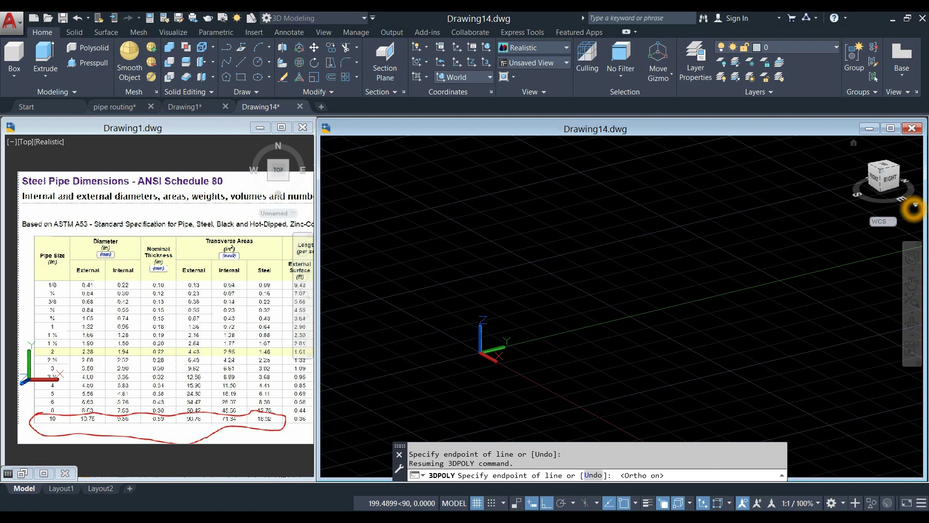
pyautogui.click(914, 206)
pyautogui.click(871, 227)
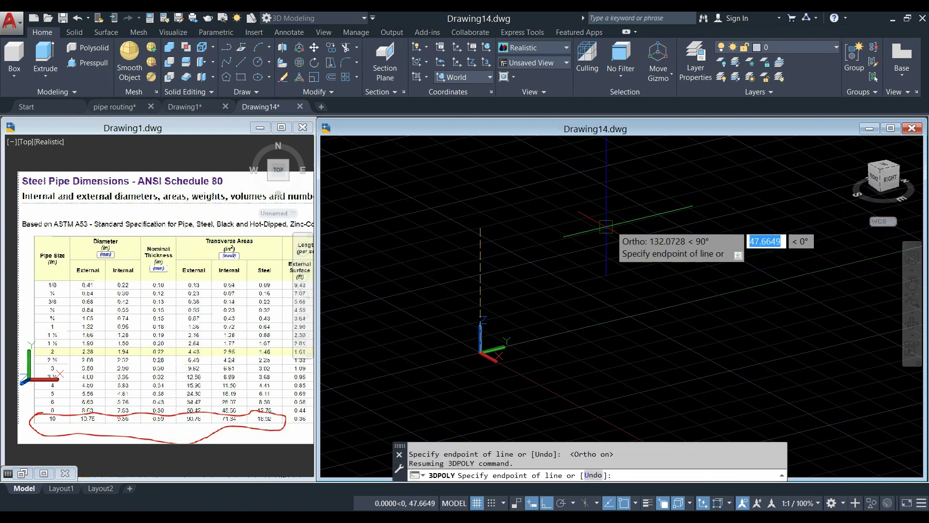
pyautogui.moveTo(494, 300); pyautogui.dragTo(510, 340, button='middle')
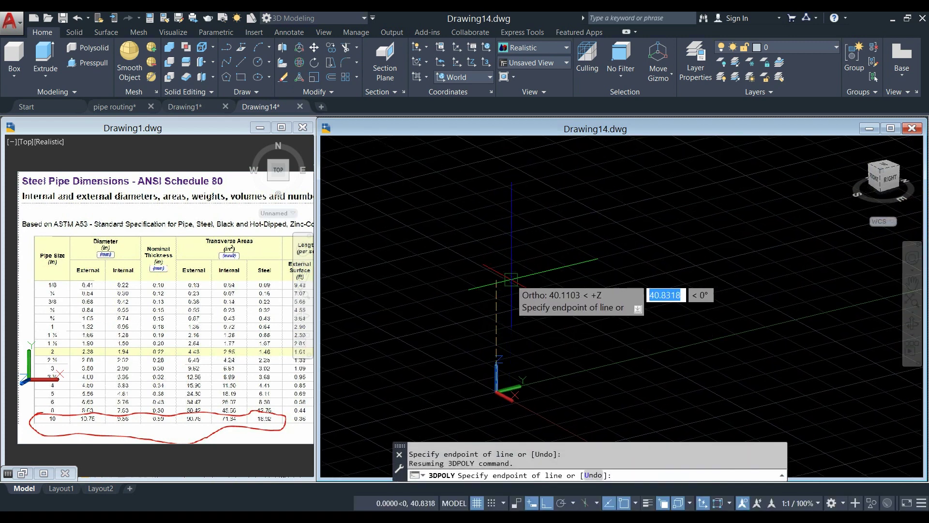
pyautogui.click(508, 262)
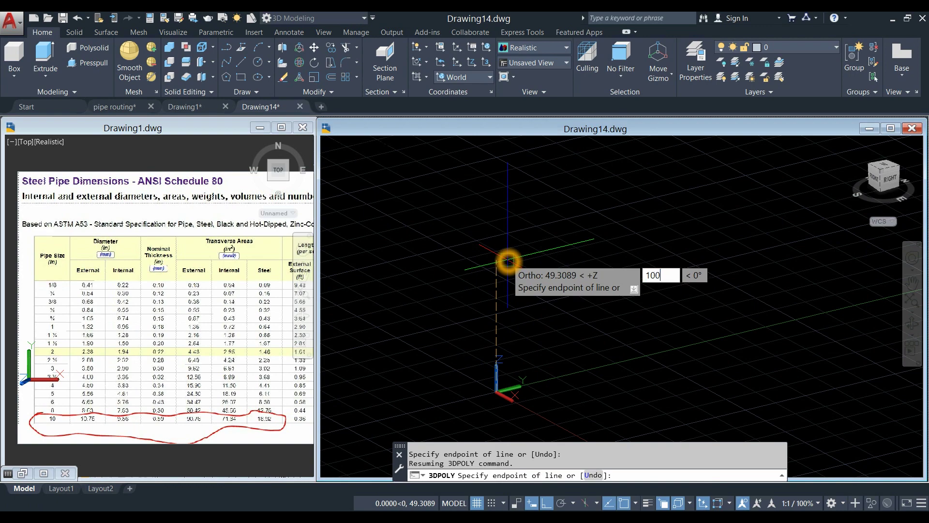
pyautogui.write('100')
pyautogui.press('Return')
# Extend the 3D polyline 100 units along the positive X direction.
pyautogui.scroll(-3, 581, 295)
pyautogui.moveTo(579, 293)
pyautogui.mouseDown(button='middle')
pyautogui.moveTo(551, 306)
pyautogui.moveTo(483, 300)
pyautogui.mouseUp(button='middle')
pyautogui.scroll(2, 439, 287)
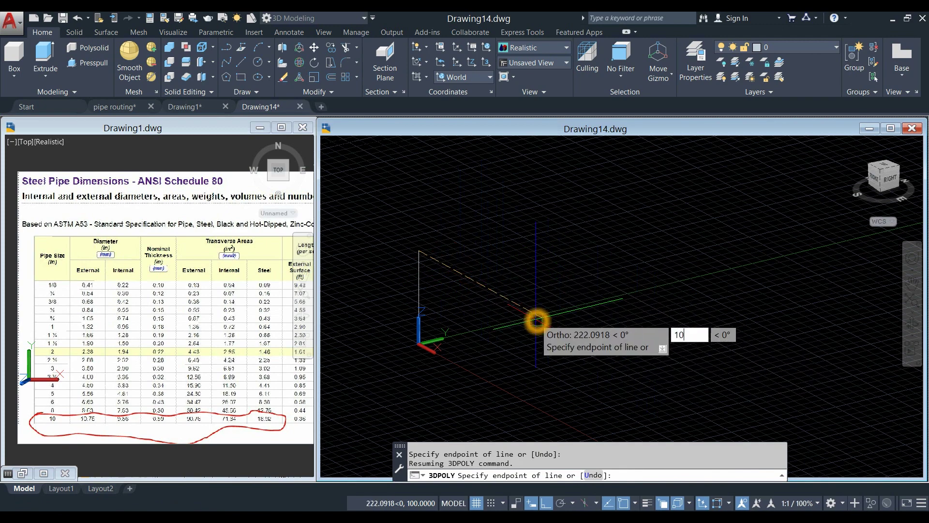
pyautogui.press('Return')
# Try a 500-unit polyline segment straight down along negative Z, and undo that segment.
pyautogui.scroll(3, 499, 295)
pyautogui.moveTo(500, 295); pyautogui.dragTo(548, 305, button='middle')
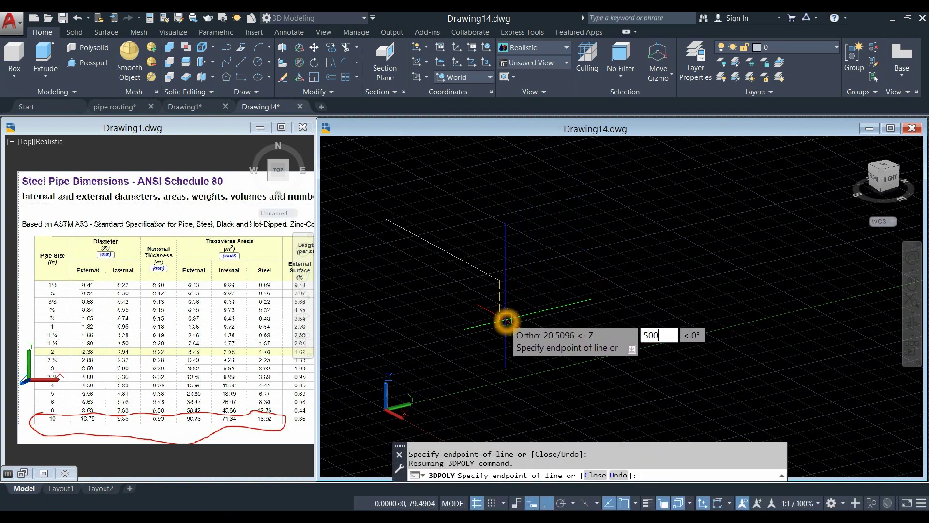
pyautogui.write('500')
pyautogui.press('Return')
pyautogui.scroll(-2, 547, 315)
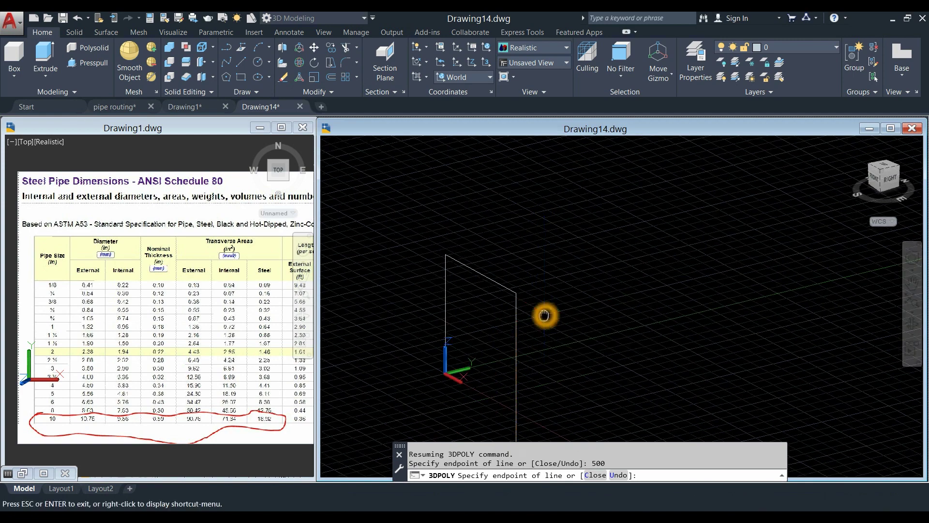
pyautogui.moveTo(527, 384); pyautogui.dragTo(513, 324, button='middle')
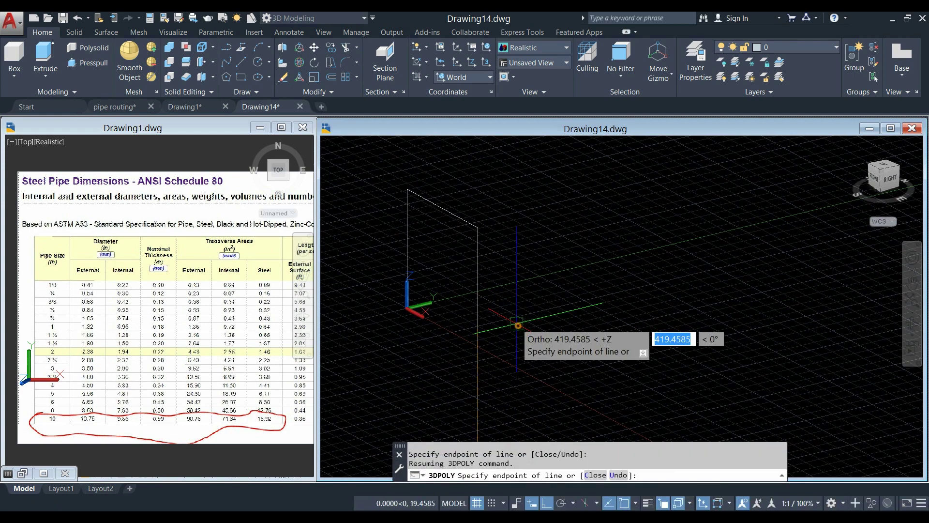
pyautogui.rightClick(517, 323)
pyautogui.click(544, 392)
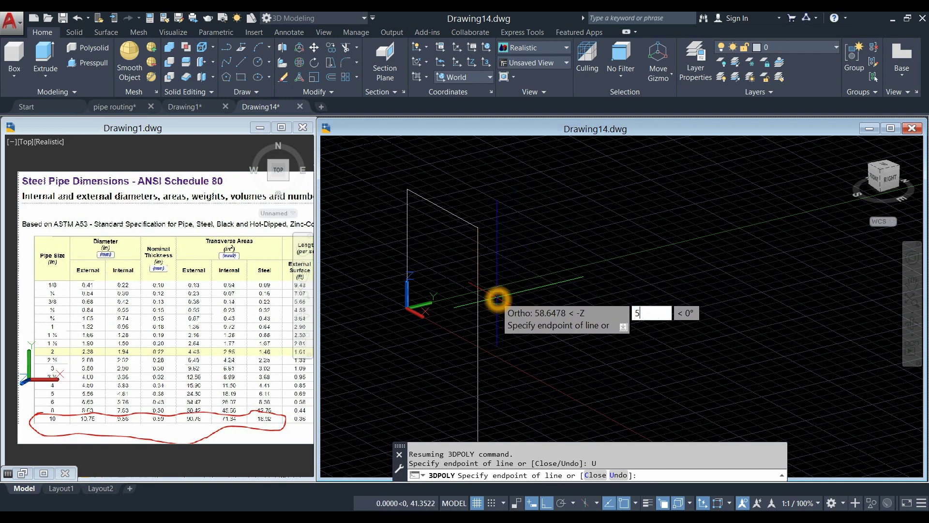
# Extend the 3D polyline 50 units down along negative Z and 50 units along positive Y.
pyautogui.moveTo(548, 268); pyautogui.dragTo(529, 295, button='middle')
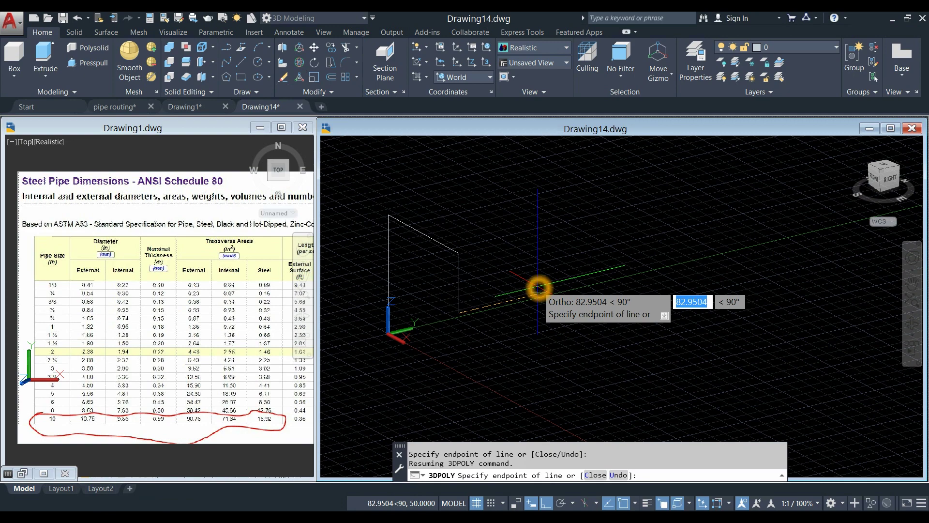
pyautogui.press('Return')
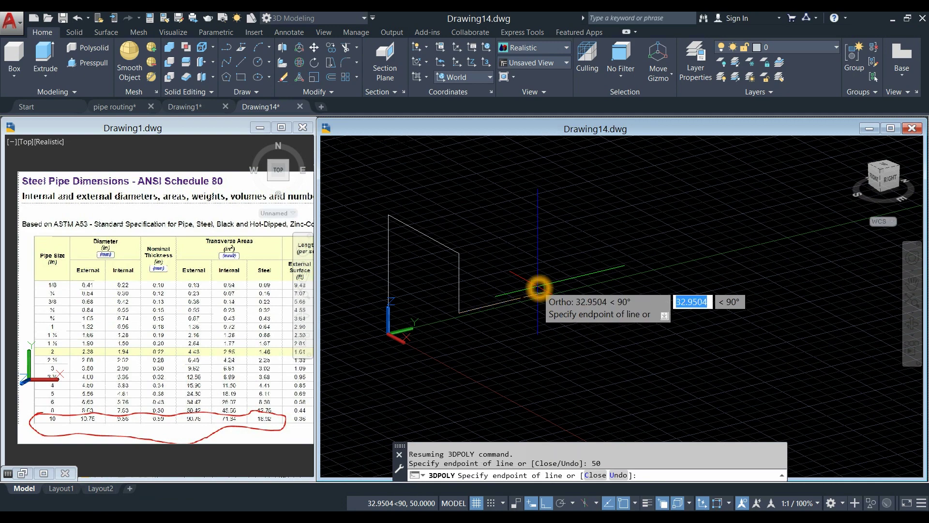
# Undo the stray polyline segment that snapped to the midpoint of the upper segment.
pyautogui.moveTo(460, 283); pyautogui.dragTo(452, 312, button='middle')
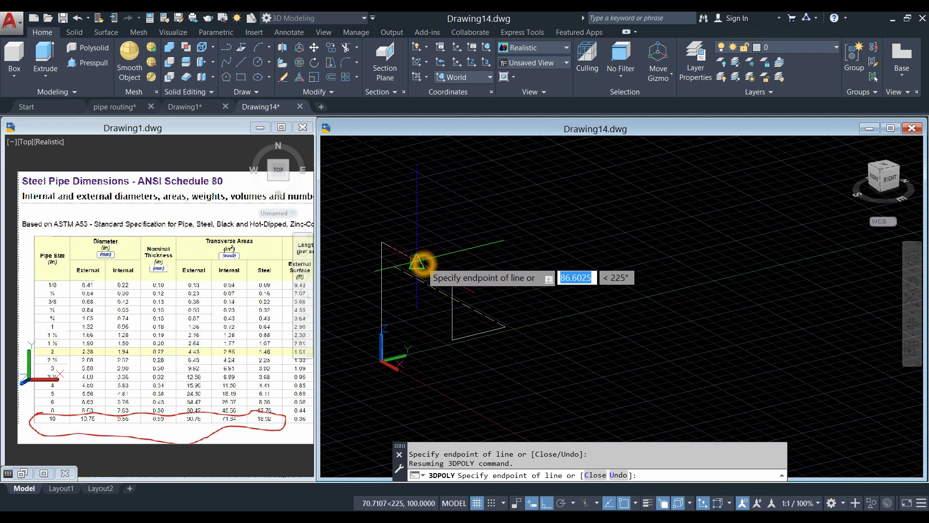
pyautogui.write('U')
pyautogui.press('Return')
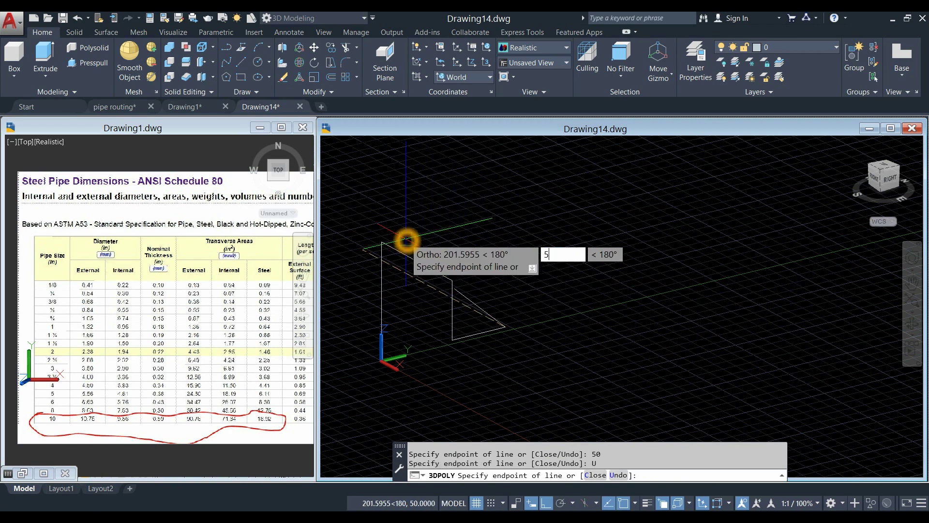
# Extend the 3D polyline 50 units along negative X and 50 units down along negative Z.
pyautogui.press('Return')
pyautogui.scroll(2, 477, 355)
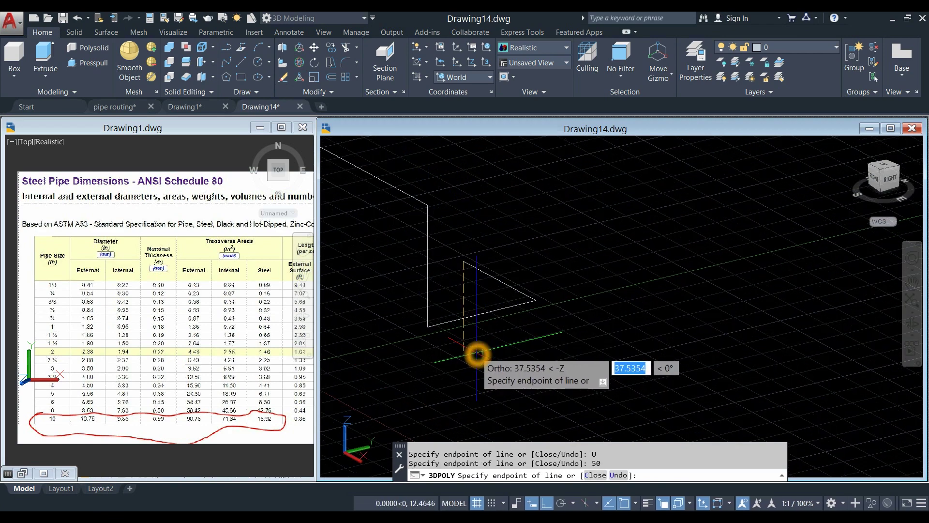
pyautogui.press('Return')
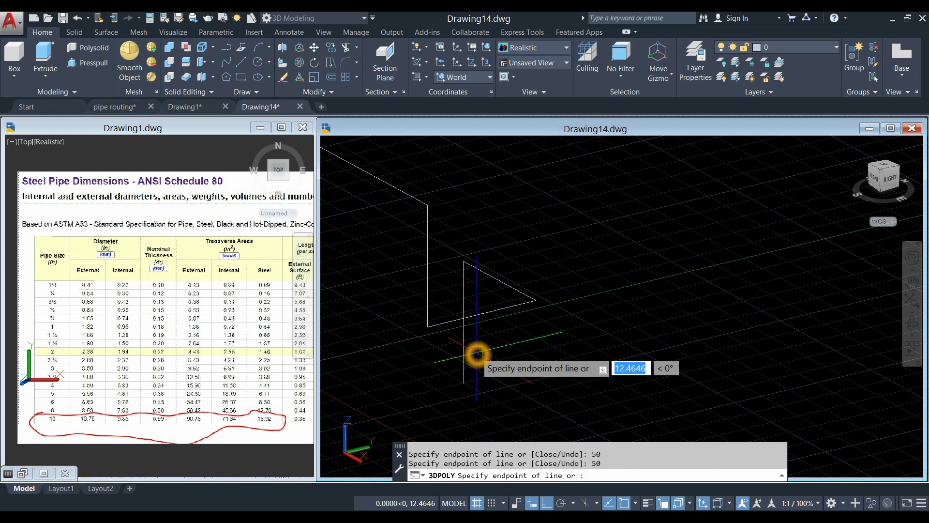
# Add a final 100-unit segment along negative Y and end the 3D polyline.
pyautogui.moveTo(470, 358); pyautogui.dragTo(489, 351, button='middle')
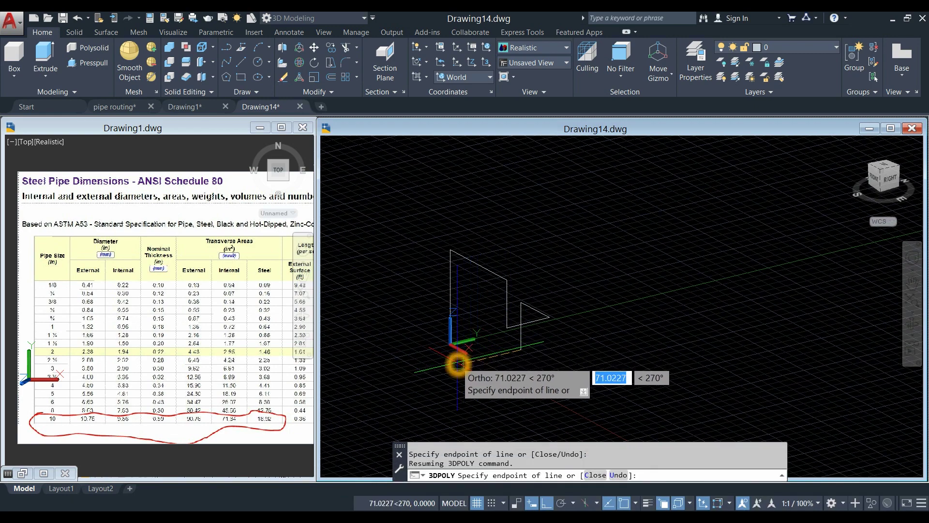
pyautogui.write('100')
pyautogui.press('Return')
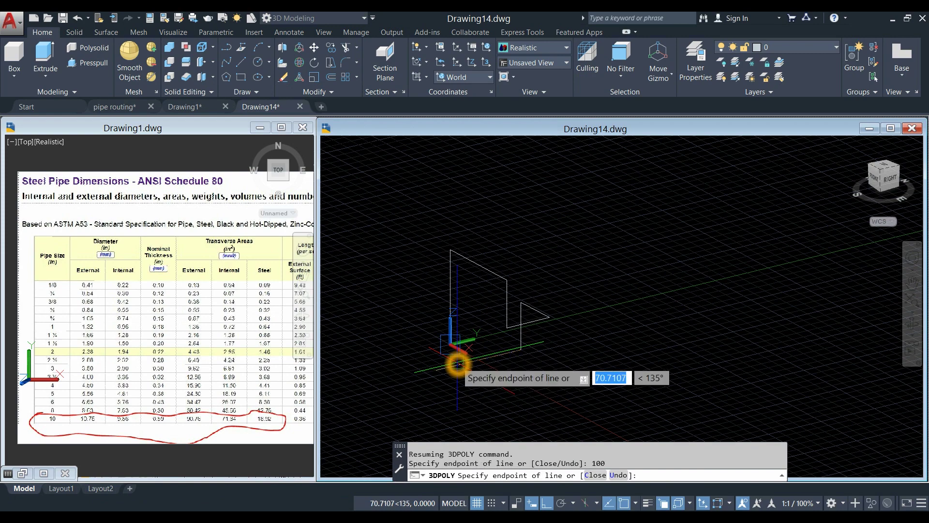
pyautogui.rightClick(520, 282)
pyautogui.click(538, 288)
# Turn off the grid display and orbit the view around the finished pipe path.
pyautogui.moveTo(501, 332); pyautogui.dragTo(537, 349, button='middle')
pyautogui.click(477, 501)
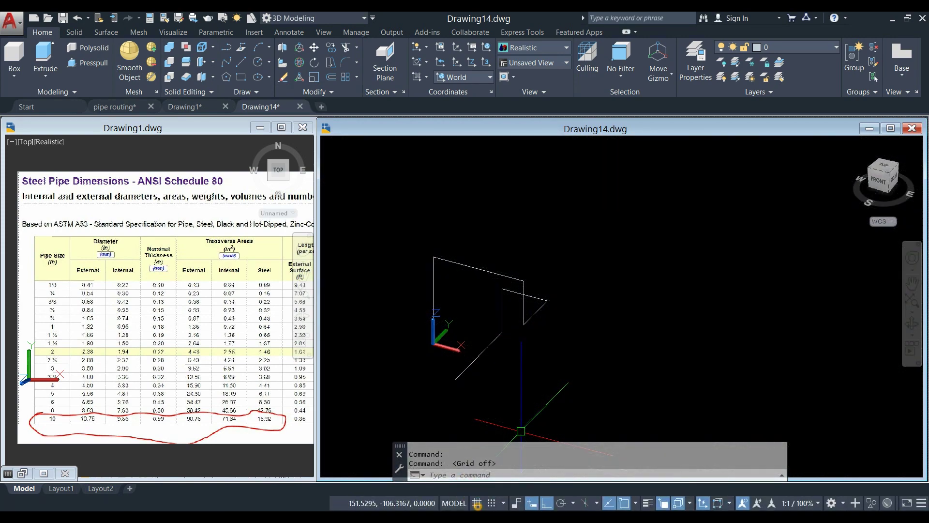
pyautogui.scroll(3, 500, 339)
pyautogui.keyDown('shift'); pyautogui.moveTo(500, 336); pyautogui.dragTo(498, 312, button='middle'); pyautogui.keyUp('shift')
# Explode the 3D polyline into separate line segments.
pyautogui.click(516, 293)
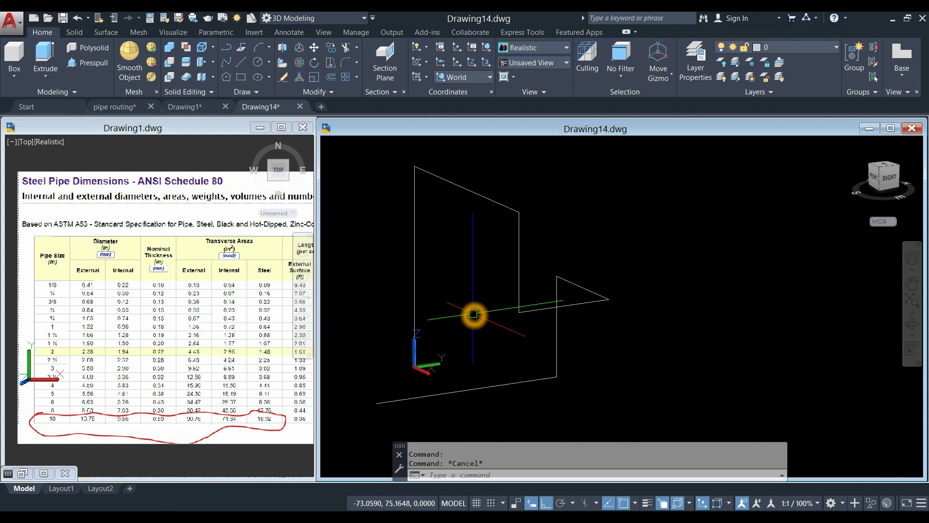
pyautogui.write('x')
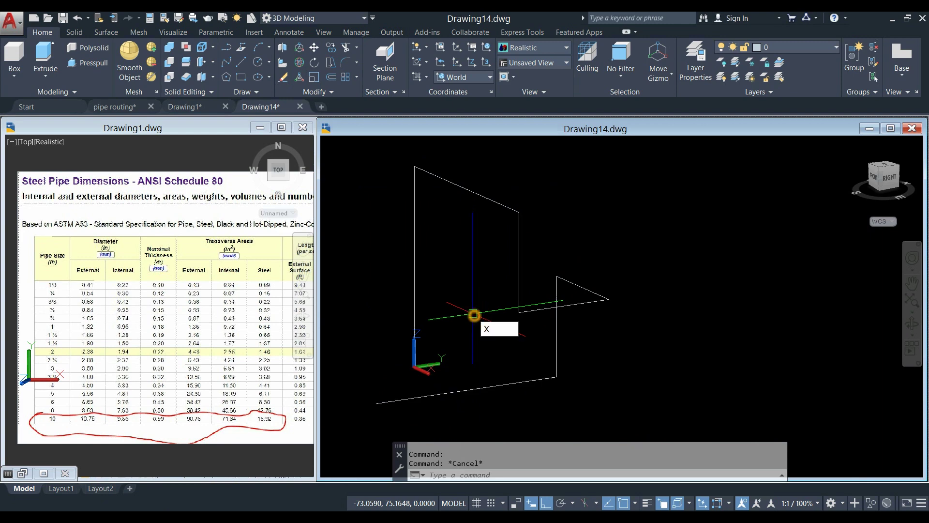
pyautogui.press('Return')
pyautogui.click(521, 289)
pyautogui.rightClick(440, 292)
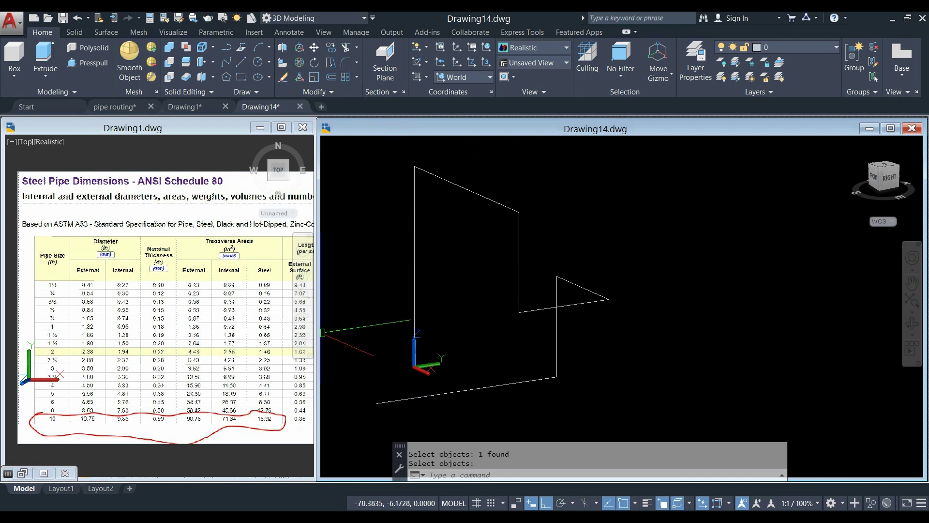
# Start Fillet for multiple corners with radius 10.75, the external diameter in the pipe table's 10-inch row.
pyautogui.click(241, 392)
pyautogui.click(459, 331)
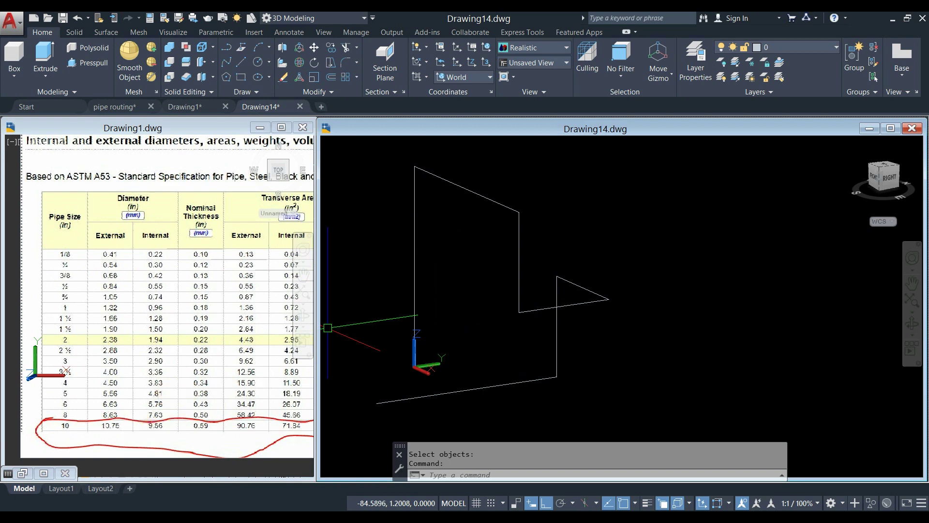
pyautogui.click(123, 438)
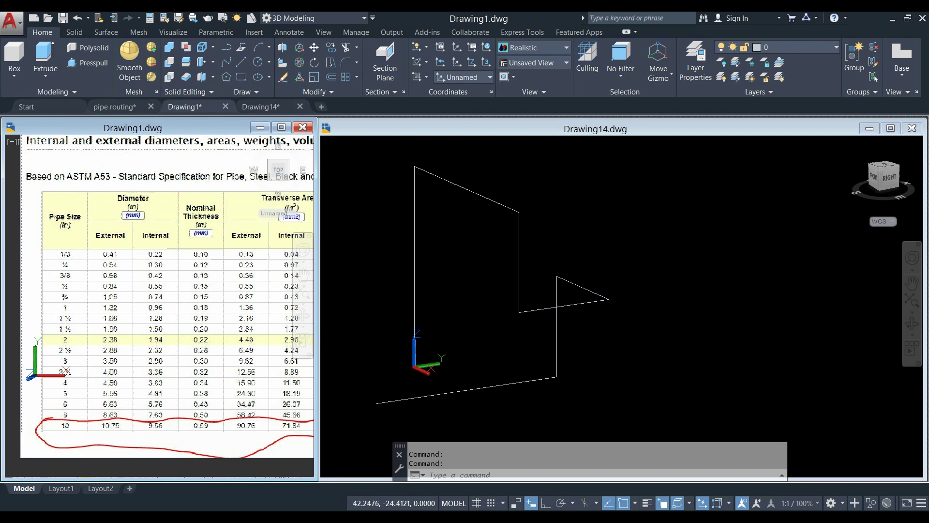
pyautogui.click(432, 259)
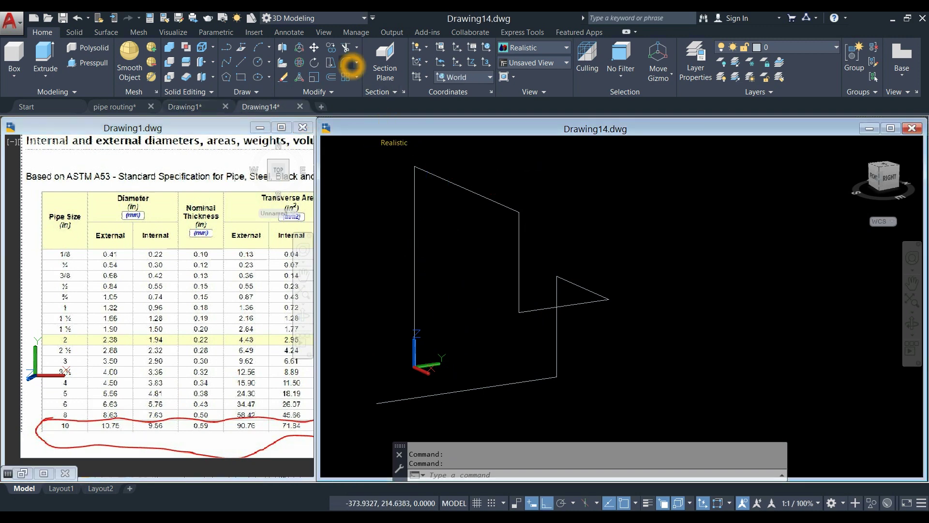
pyautogui.click(350, 62)
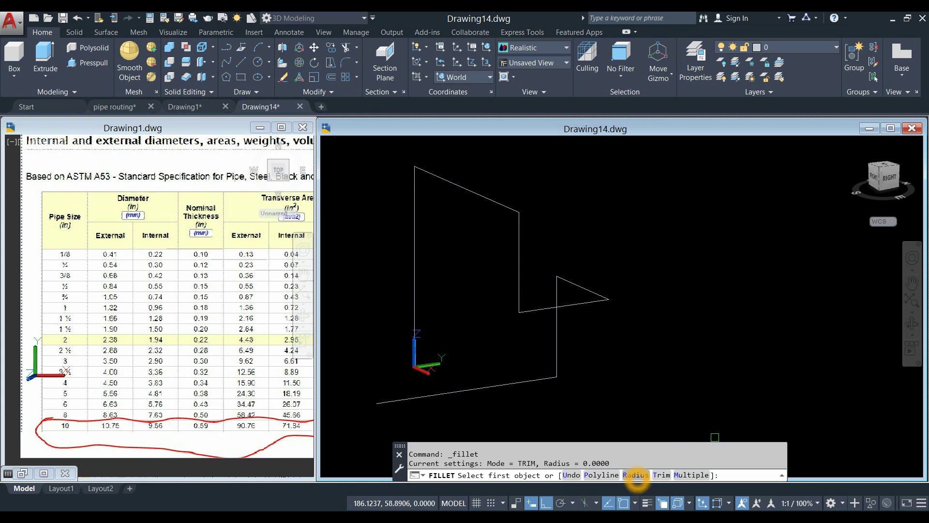
pyautogui.click(635, 474)
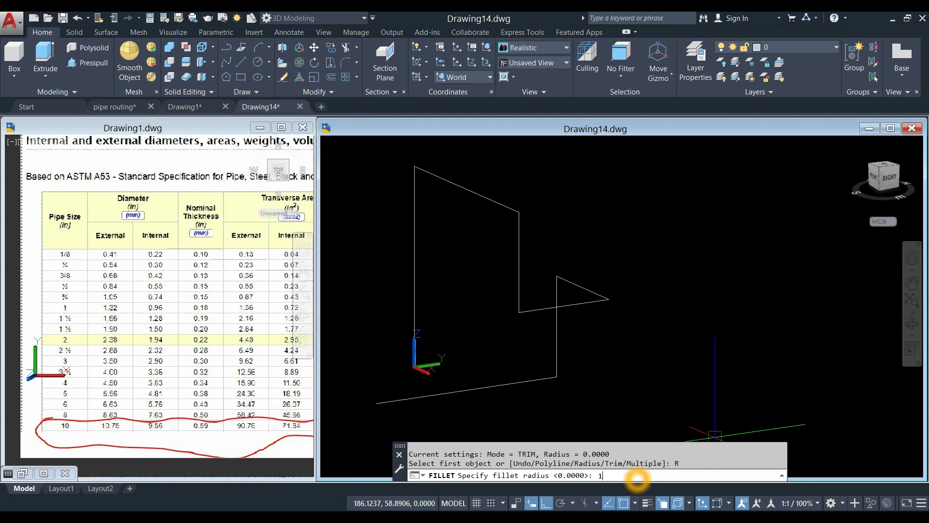
pyautogui.write('10.75')
pyautogui.press('Return')
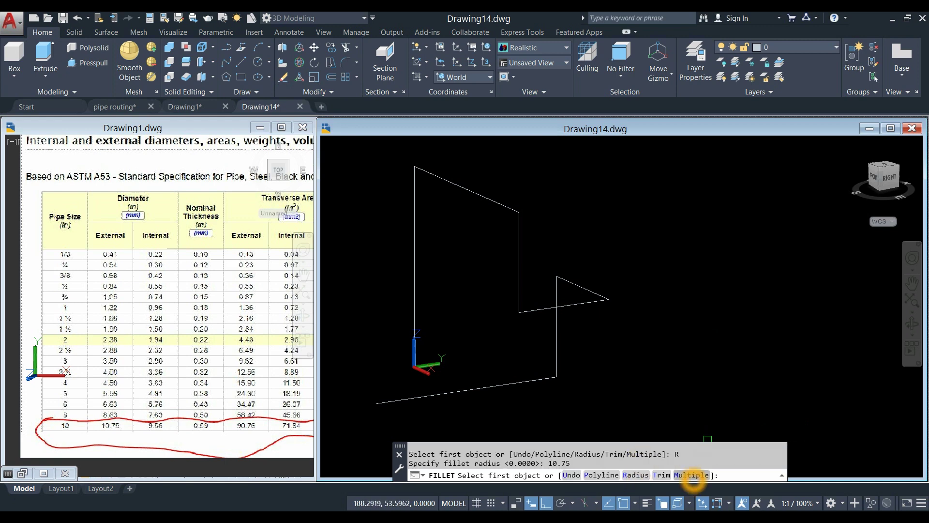
pyautogui.click(692, 475)
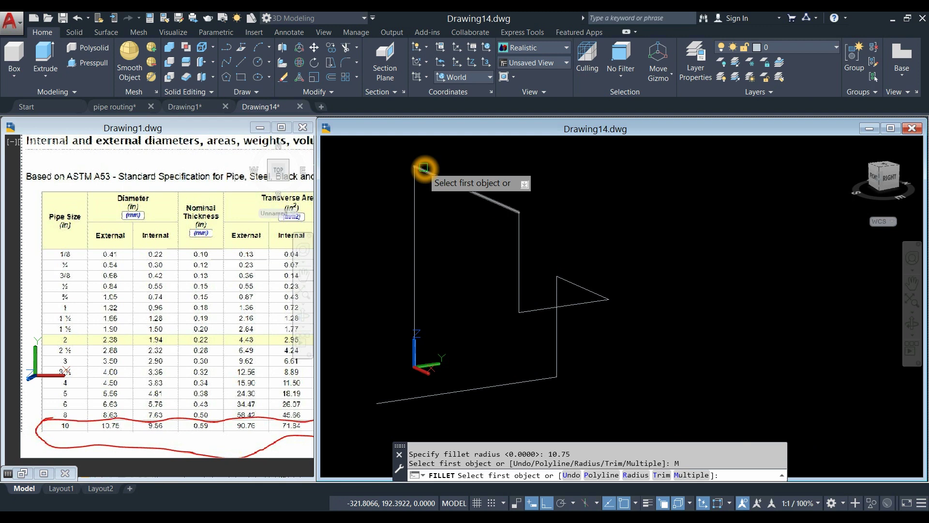
# Fillet the path's two upper corners and the bend at the foot of the second vertical segment with radius 10.75.
pyautogui.scroll(3, 427, 170)
pyautogui.click(427, 171)
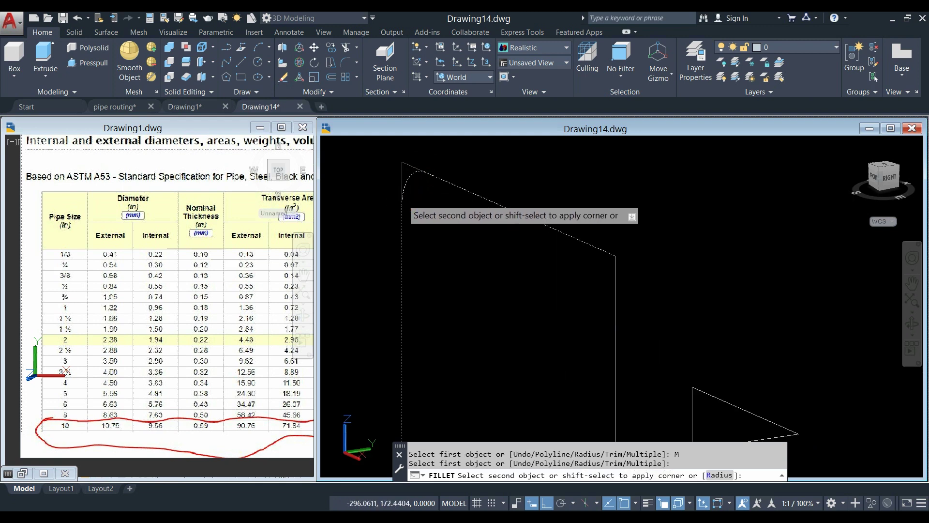
pyautogui.click(402, 203)
pyautogui.click(590, 246)
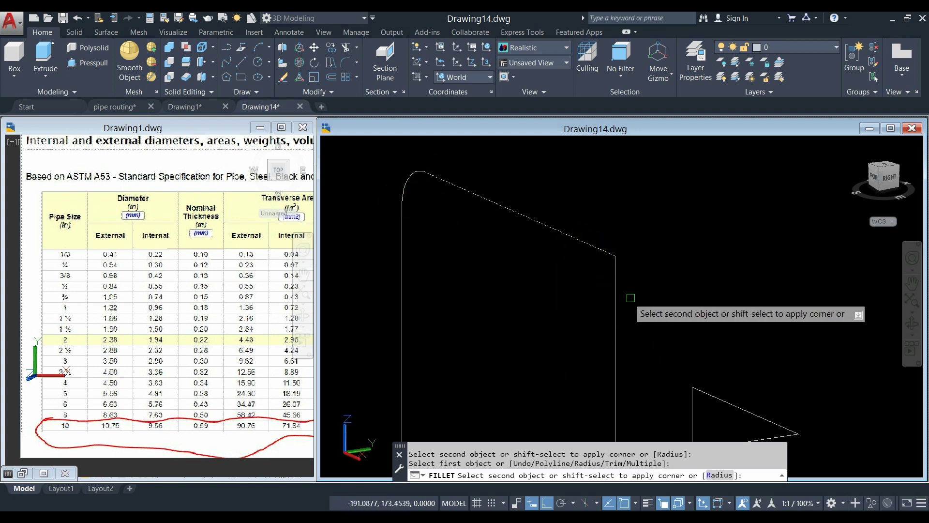
pyautogui.click(619, 299)
pyautogui.scroll(-3, 602, 249)
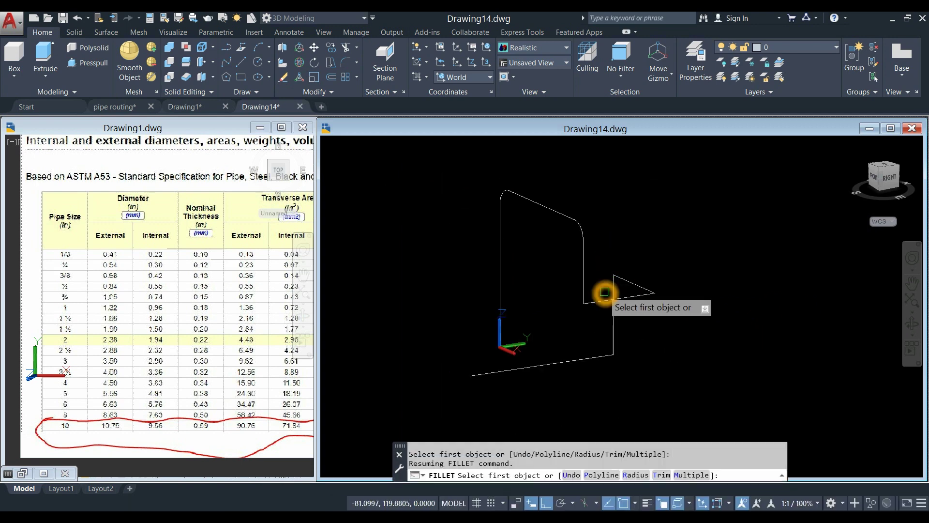
pyautogui.click(586, 288)
pyautogui.click(593, 303)
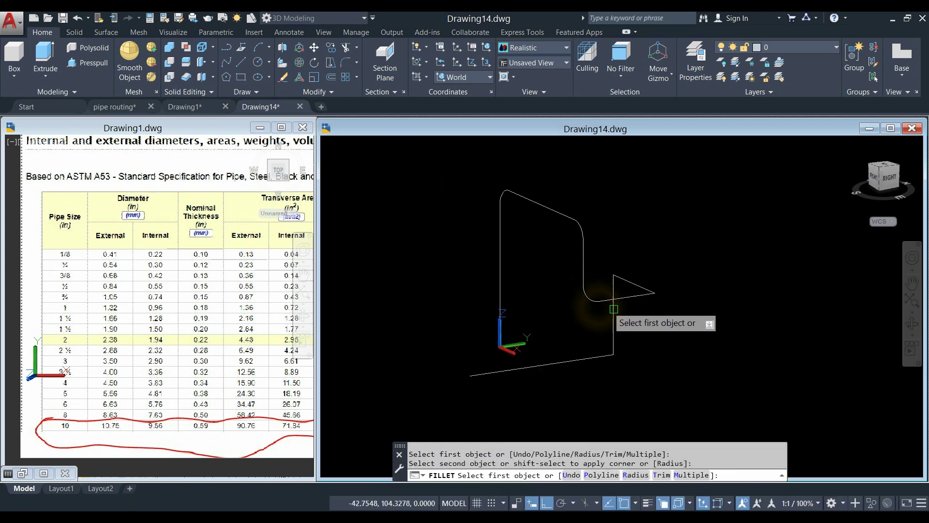
# Fillet the remaining three corners of the path, through to the final segment along Y, and end the command.
pyautogui.click(633, 290)
pyautogui.scroll(4, 636, 289)
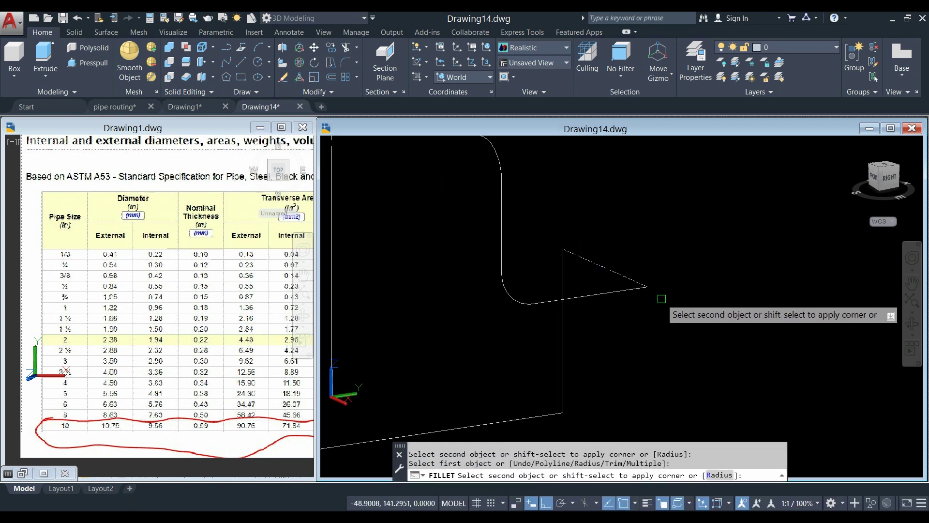
pyautogui.click(636, 290)
pyautogui.click(588, 257)
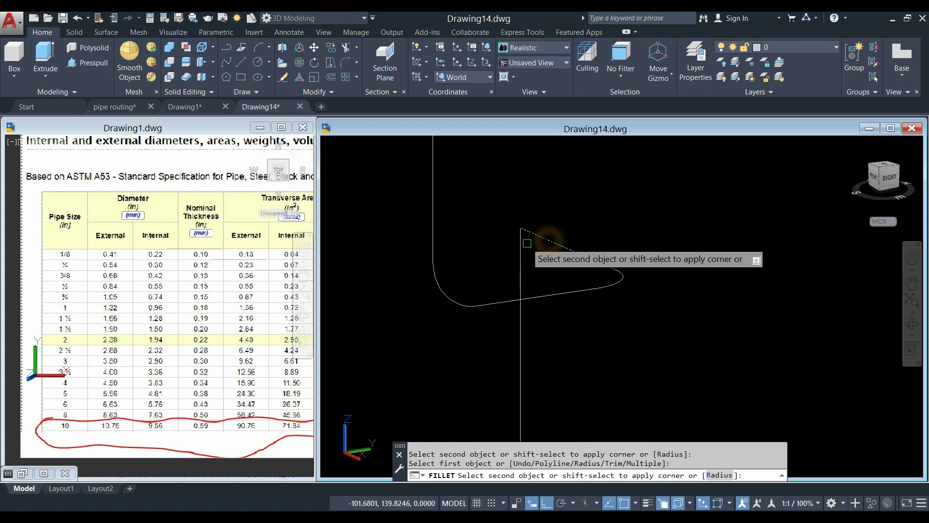
pyautogui.click(522, 250)
pyautogui.scroll(-3, 552, 304)
pyautogui.click(534, 305)
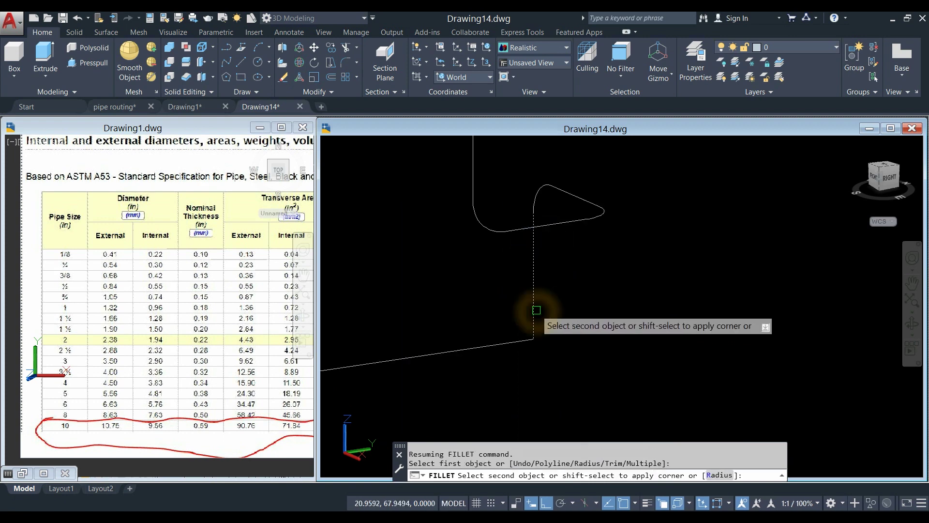
pyautogui.click(527, 343)
pyautogui.scroll(-2, 536, 334)
pyautogui.rightClick(574, 285)
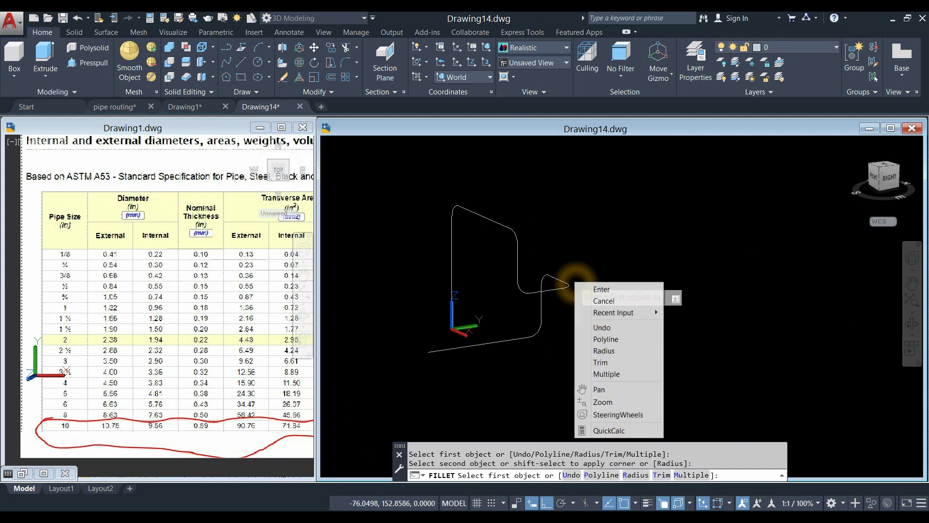
pyautogui.click(585, 289)
# Draw a circle of diameter 10.75 in the empty space away from the pipe path.
pyautogui.moveTo(467, 286)
pyautogui.keyDown('shift'); pyautogui.mouseDown(button='middle')
pyautogui.moveTo(483, 280)
pyautogui.moveTo(430, 203)
pyautogui.mouseUp(button='middle'); pyautogui.keyUp('shift')
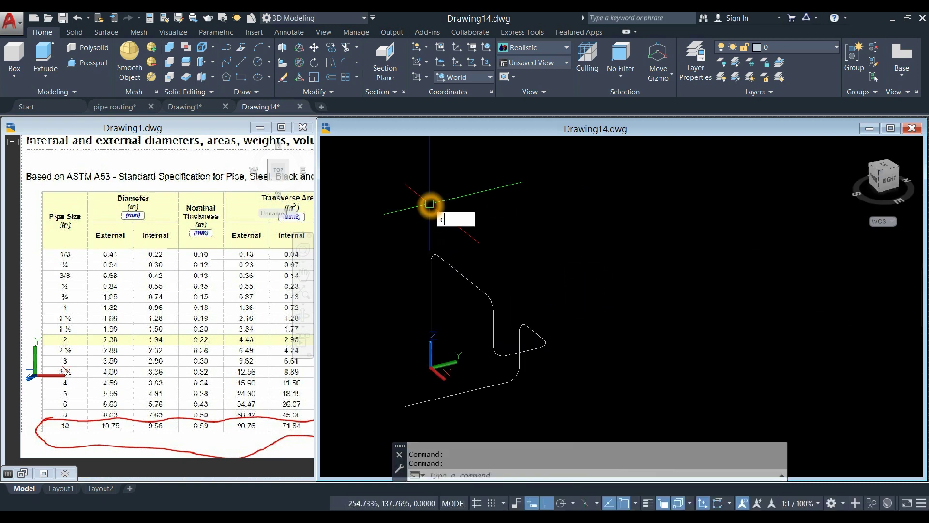
pyautogui.press('Return')
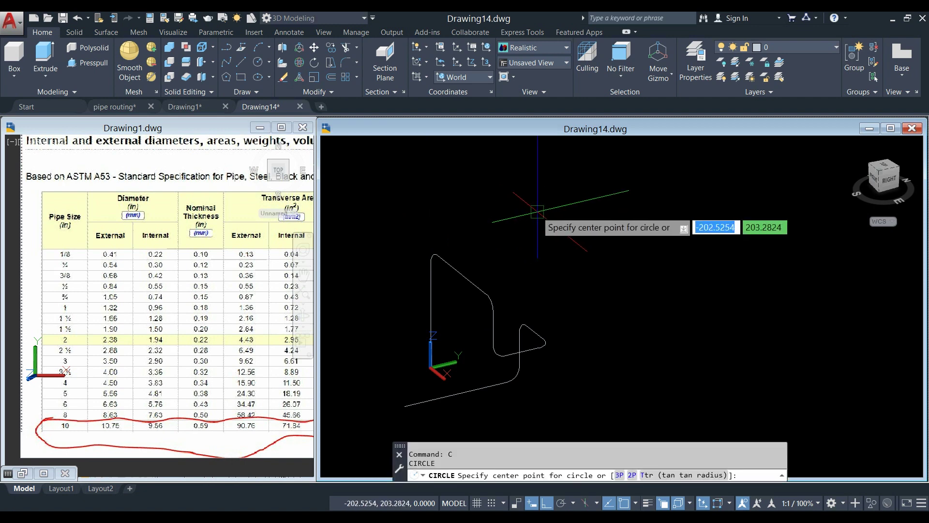
pyautogui.click(596, 193)
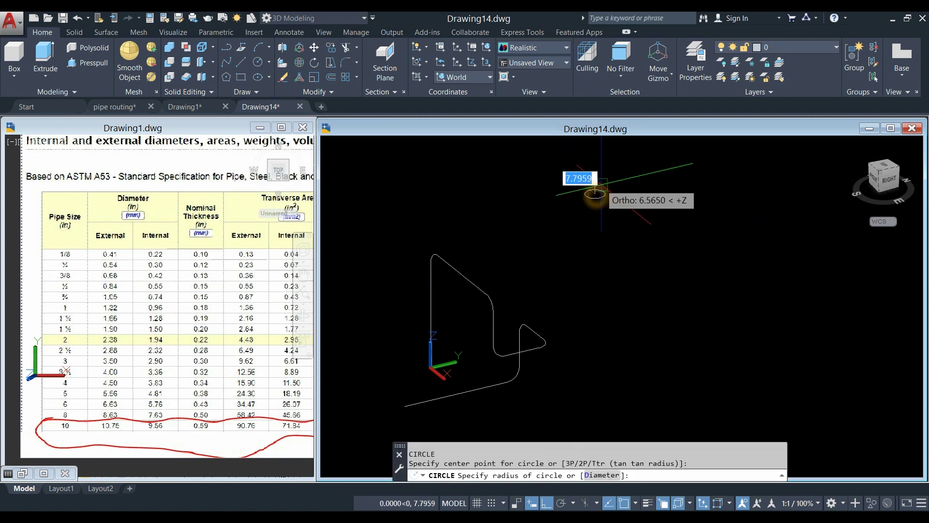
pyautogui.write('d')
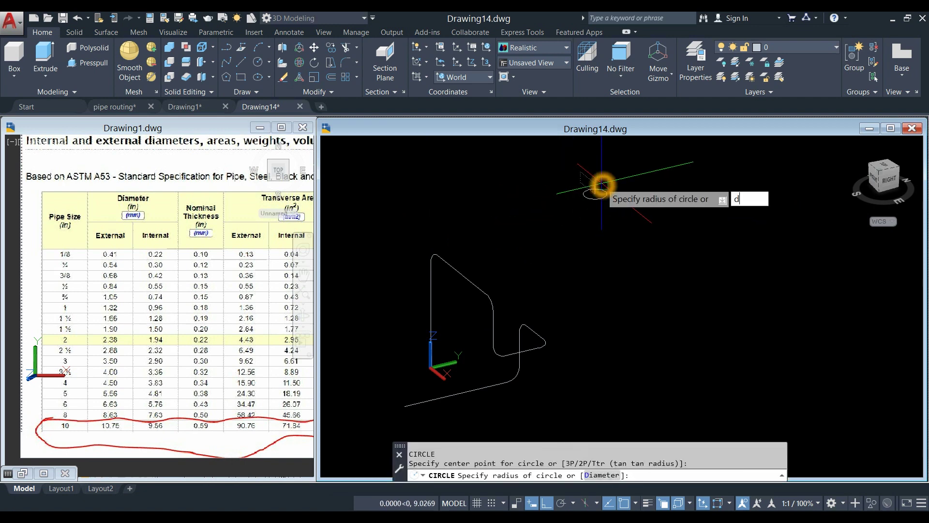
pyautogui.press('Return')
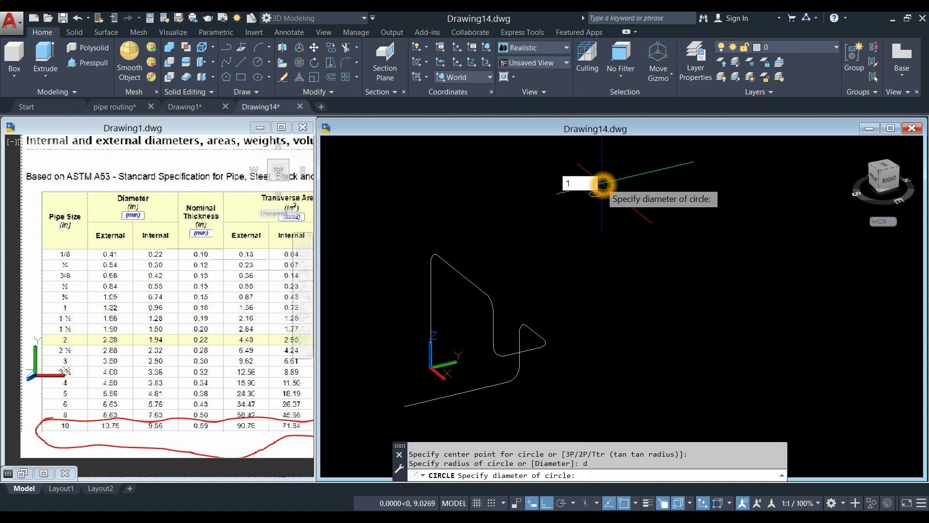
pyautogui.write('10.75')
pyautogui.press('Return')
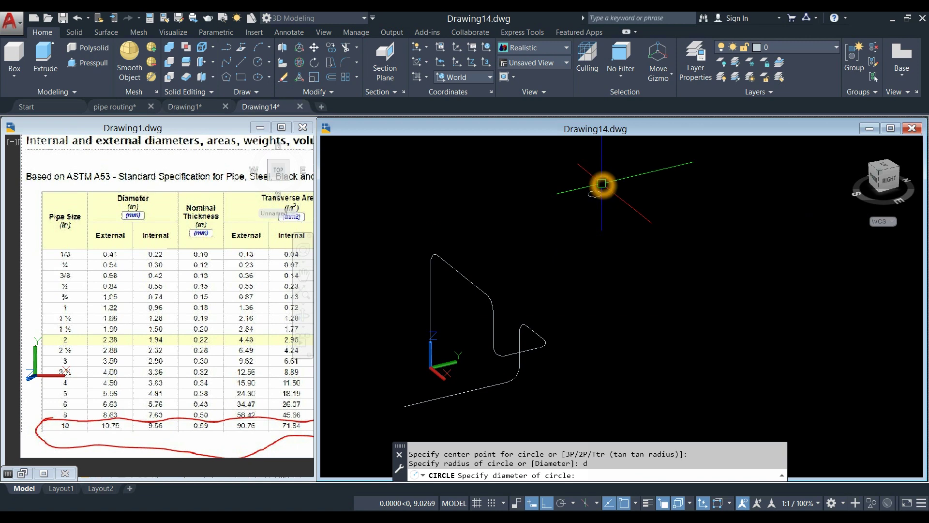
# Draw a second circle concentric with the 10.75 circle, sizing it by diameter.
pyautogui.scroll(5, 598, 196)
pyautogui.moveTo(599, 193); pyautogui.dragTo(540, 244, button='middle')
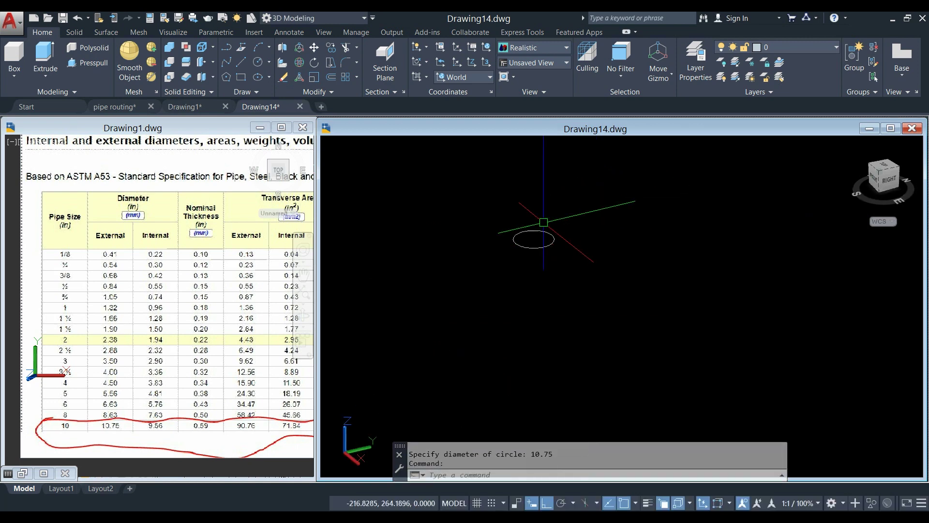
pyautogui.rightClick(543, 197)
pyautogui.click(560, 203)
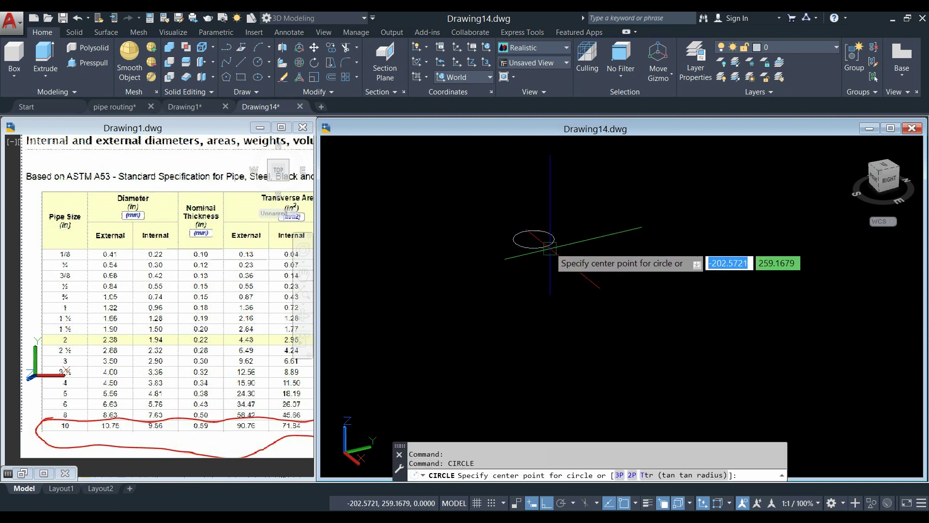
pyautogui.click(532, 241)
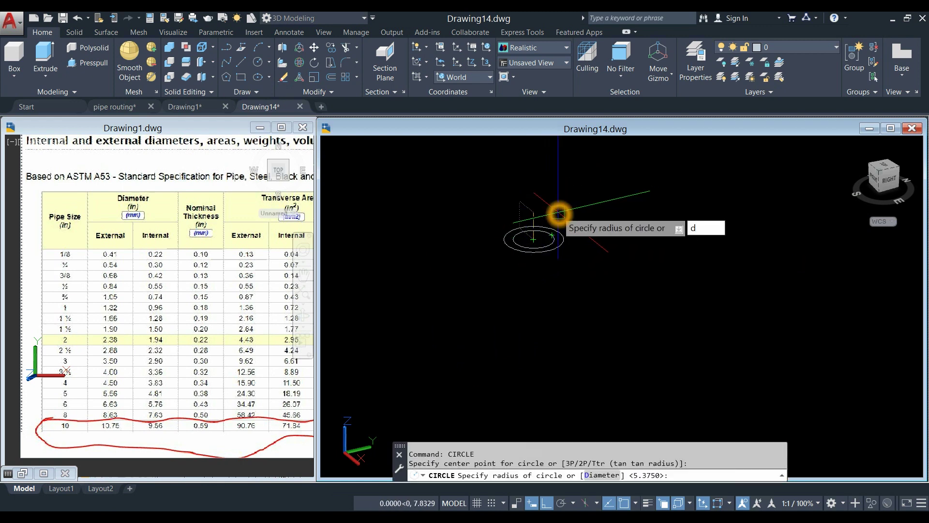
pyautogui.press('Return')
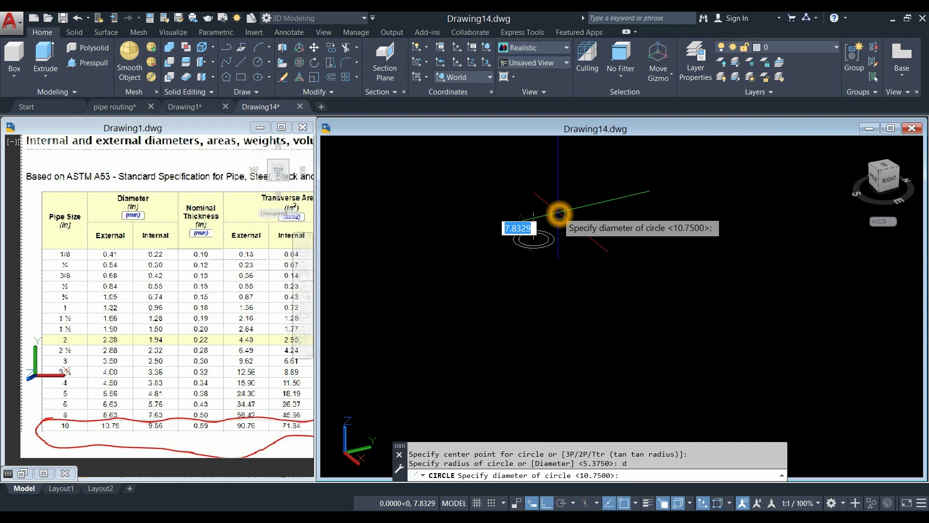
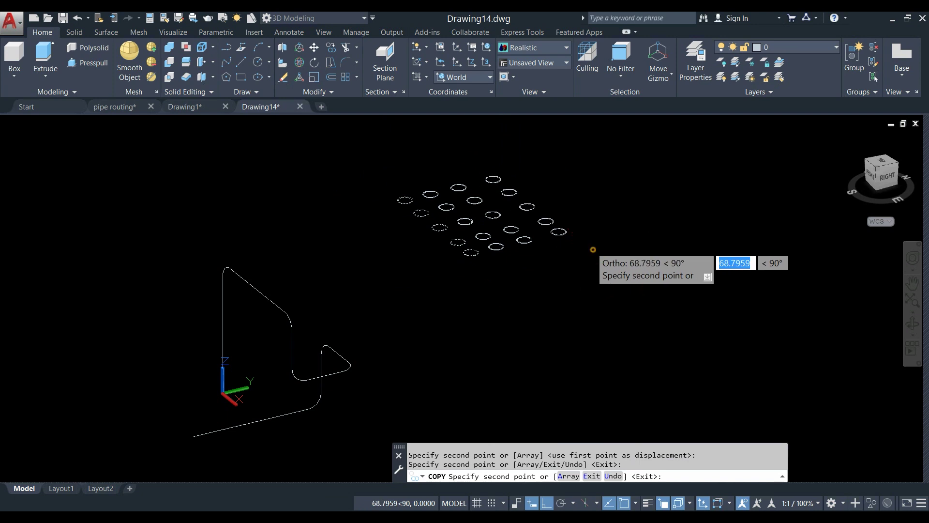
# Finish copying the row of concentric circle pairs along the Y direction to complete the grid of profiles.
pyautogui.rightClick(649, 203)
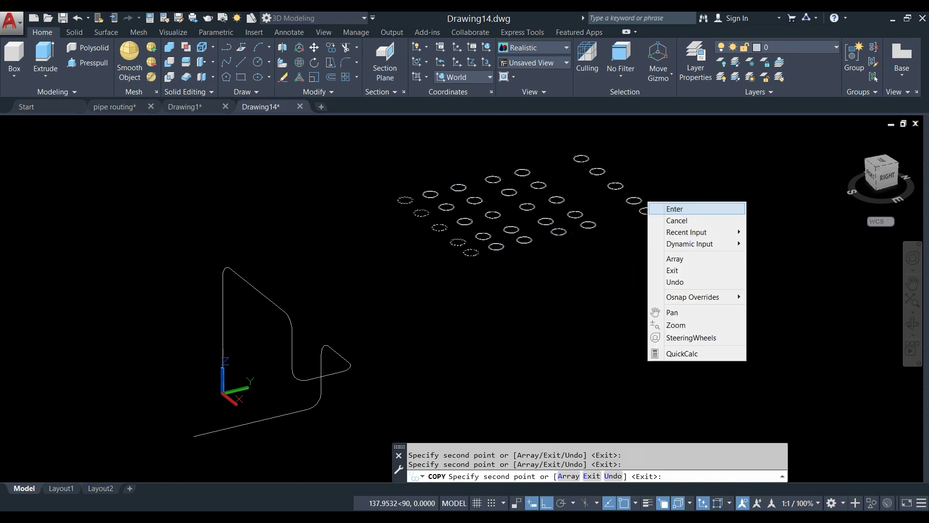
pyautogui.click(670, 208)
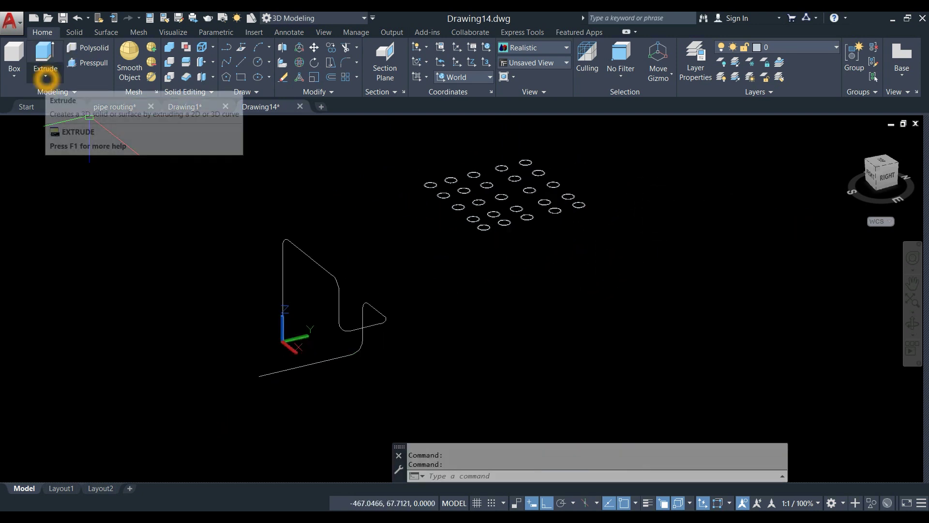
# Sweep the first pair of concentric circles along the fillet arc at the top of the tall vertical segment.
pyautogui.click(45, 76)
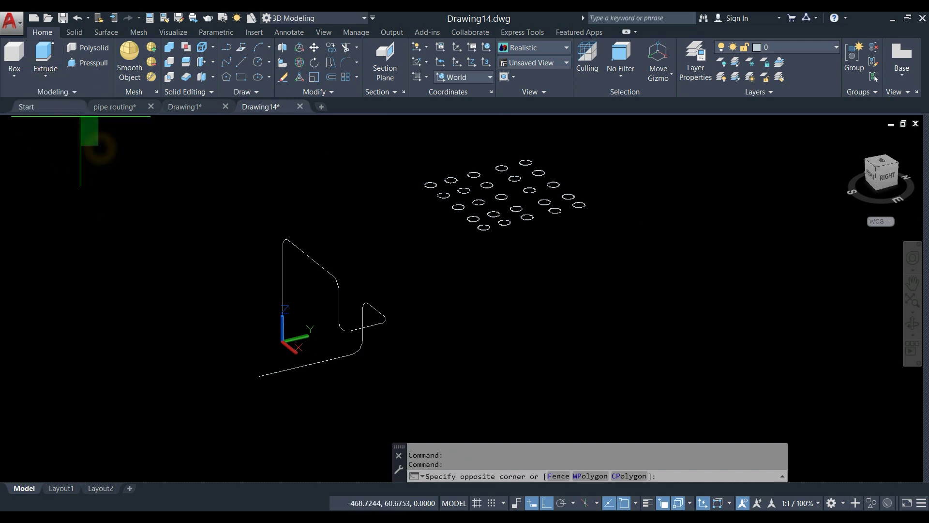
pyautogui.click(62, 140)
pyautogui.click(51, 79)
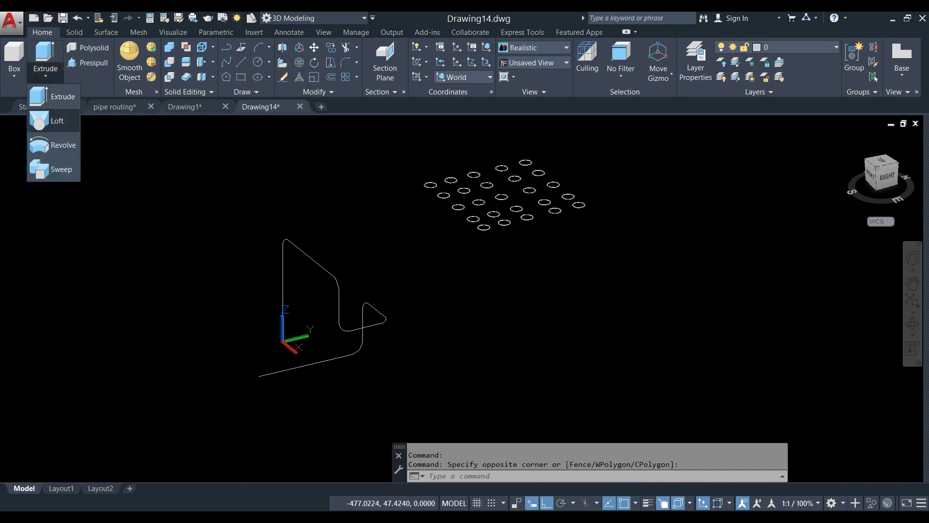
pyautogui.click(53, 169)
pyautogui.scroll(3, 381, 256)
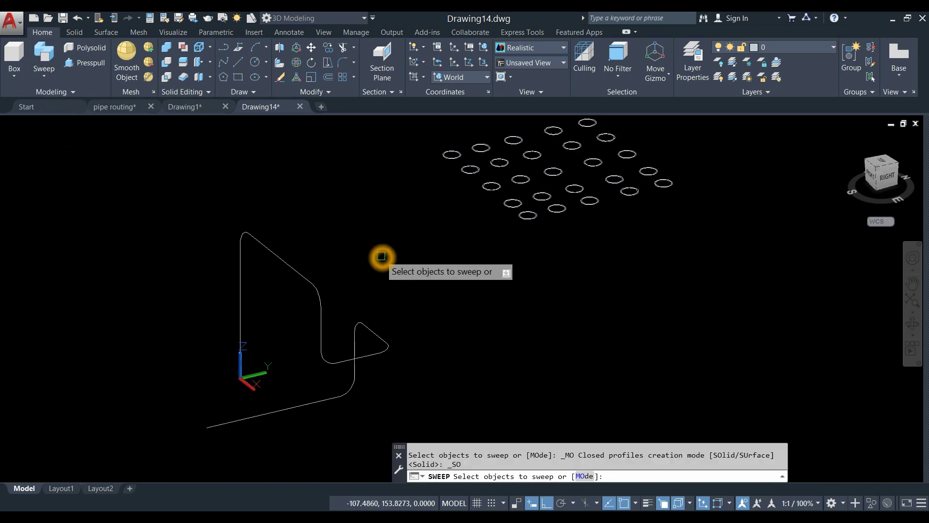
pyautogui.scroll(4, 242, 235)
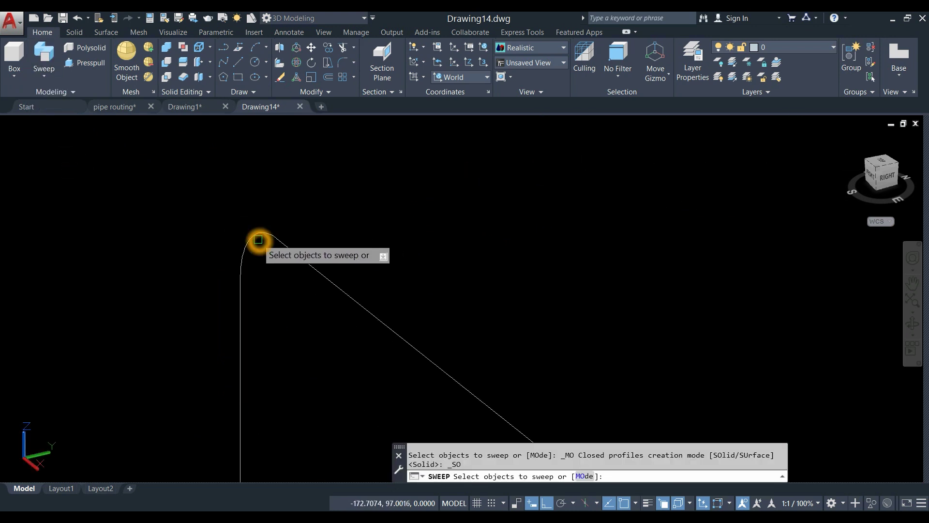
pyautogui.scroll(-3, 271, 238)
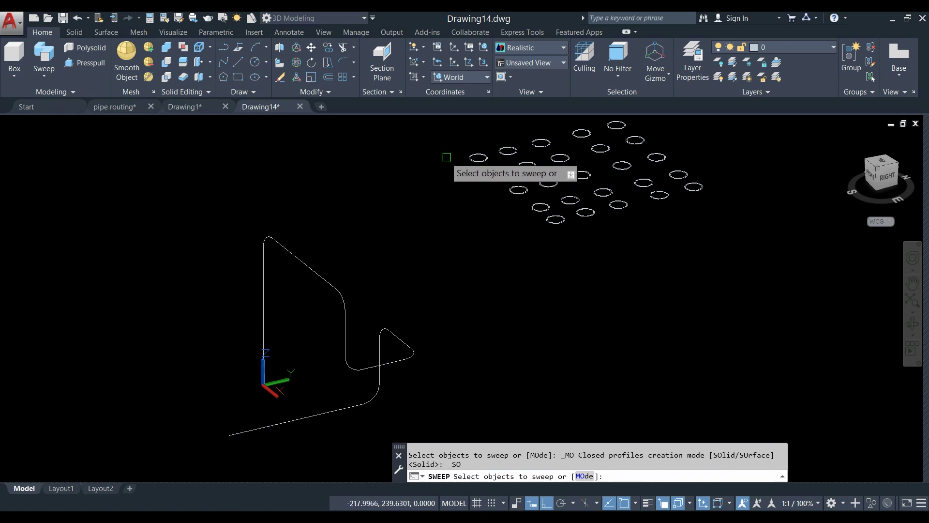
pyautogui.scroll(3, 460, 155)
pyautogui.moveTo(461, 155); pyautogui.dragTo(394, 235, button='middle')
pyautogui.scroll(4, 450, 242)
pyautogui.moveTo(514, 249); pyautogui.dragTo(484, 220)
pyautogui.scroll(-3, 483, 221)
pyautogui.scroll(-5, 483, 222)
pyautogui.rightClick(410, 210)
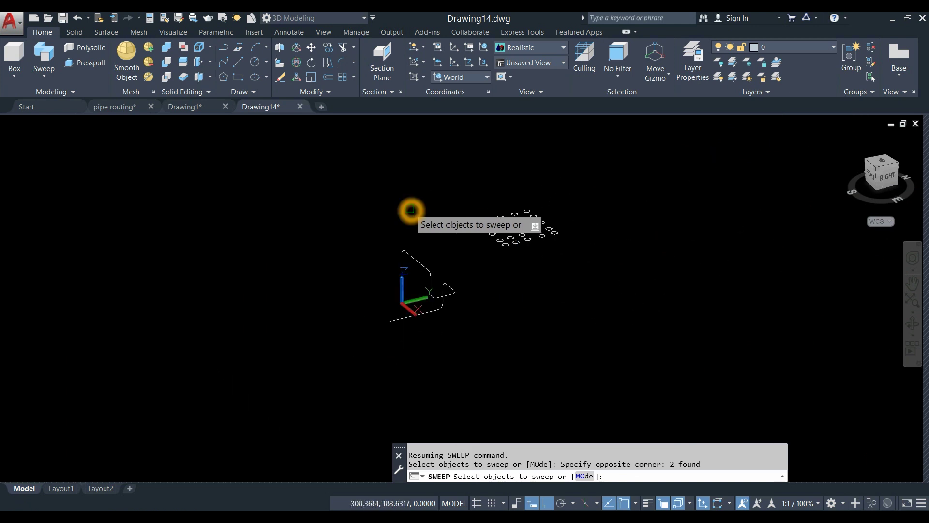
pyautogui.click(413, 213)
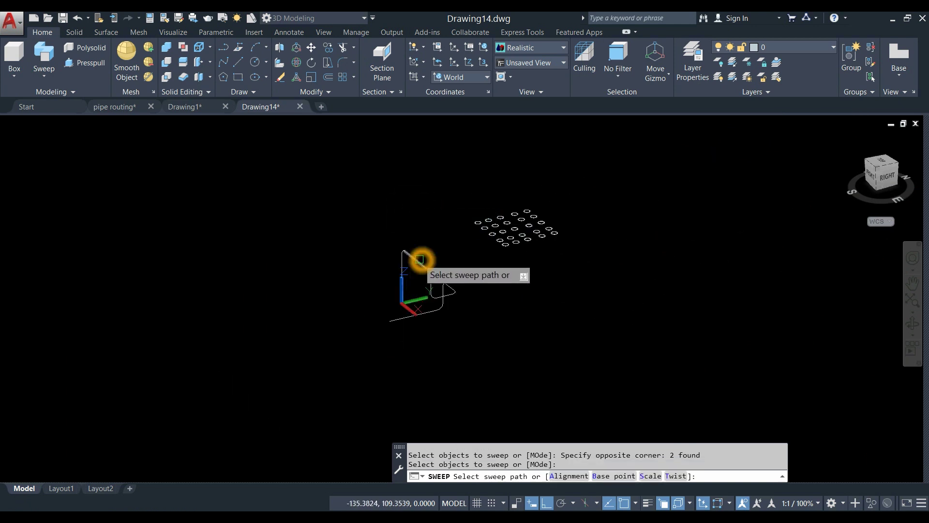
pyautogui.scroll(5, 425, 264)
pyautogui.click(375, 232)
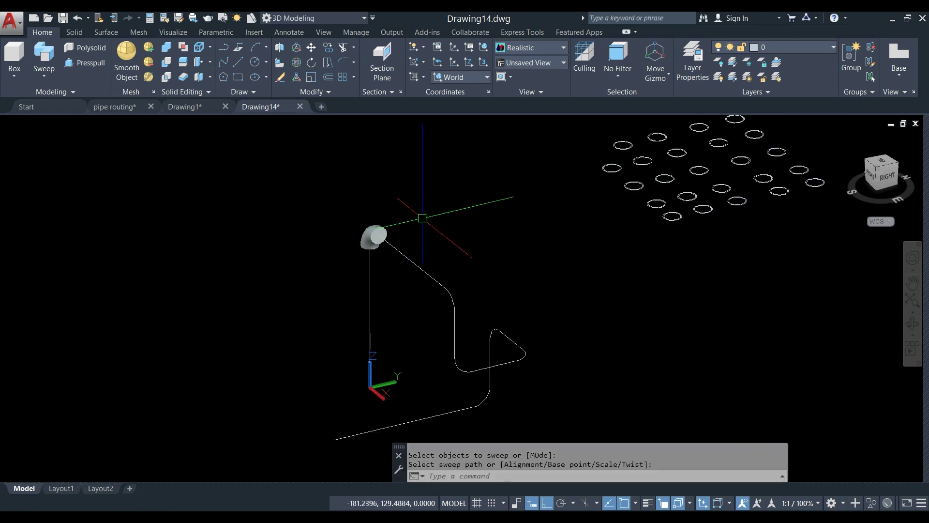
# Sweep another concentric circle pair along the fillet arc where the long X segment turns down.
pyautogui.moveTo(422, 217); pyautogui.dragTo(337, 224, button='middle')
pyautogui.rightClick(360, 209)
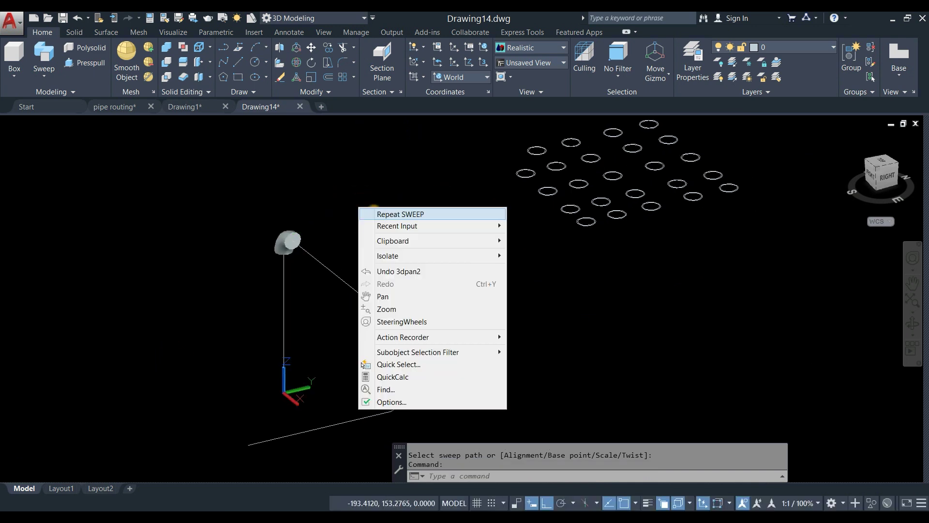
pyautogui.click(378, 214)
pyautogui.click(590, 245)
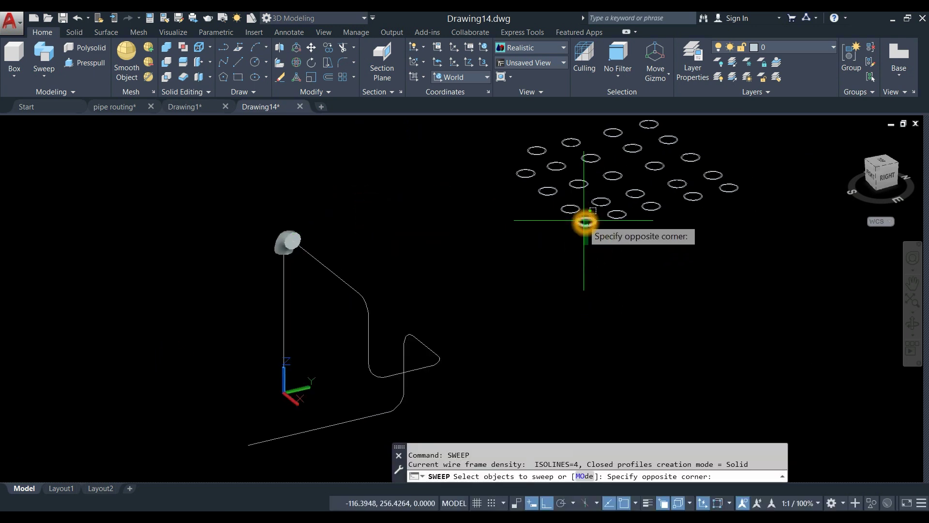
pyautogui.click(586, 222)
pyautogui.rightClick(473, 221)
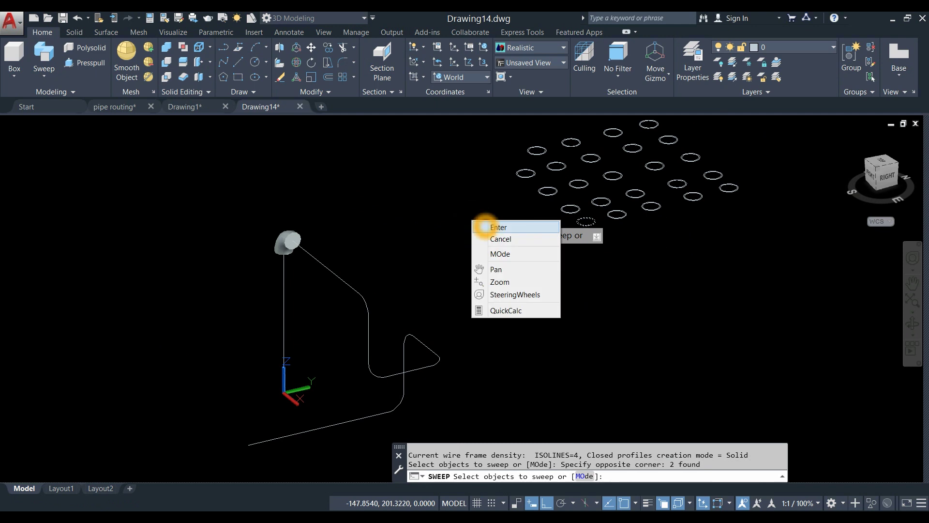
pyautogui.click(498, 227)
pyautogui.click(370, 302)
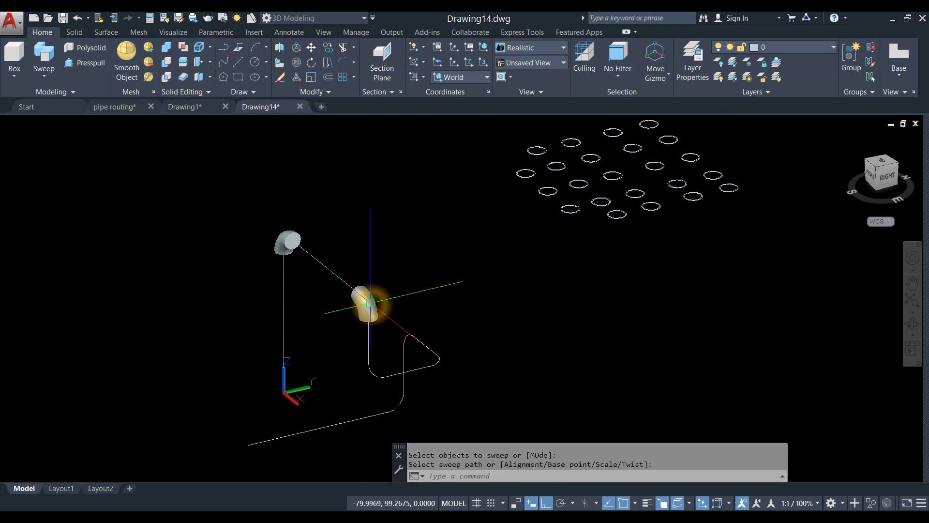
# Sweep a third circle pair along the horizontal fillet arc joining the short Y and X segments.
pyautogui.rightClick(410, 239)
pyautogui.click(453, 244)
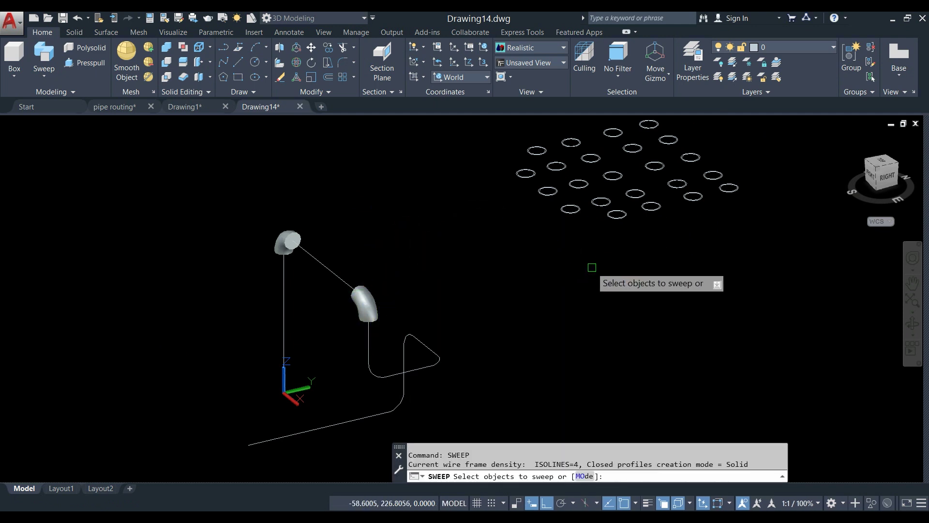
pyautogui.click(571, 208)
pyautogui.click(516, 220)
pyautogui.rightClick(508, 218)
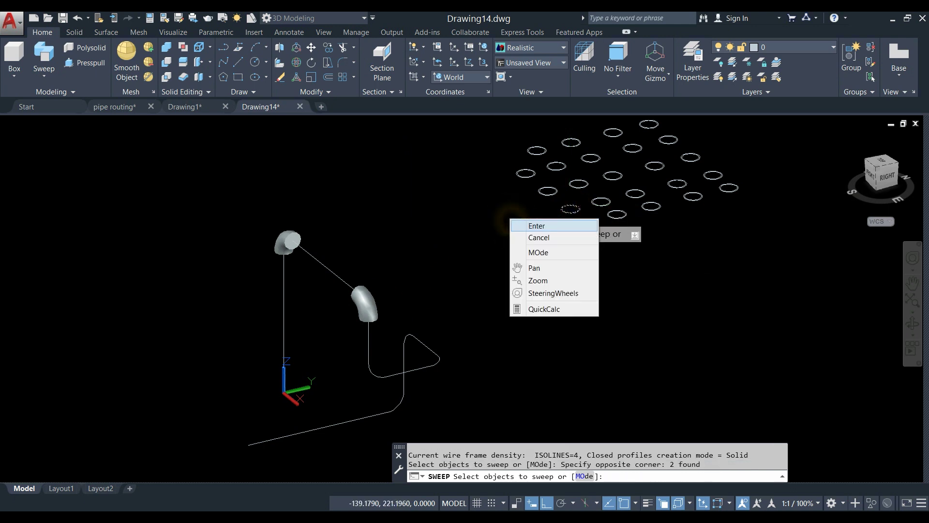
pyautogui.click(522, 224)
pyautogui.click(441, 362)
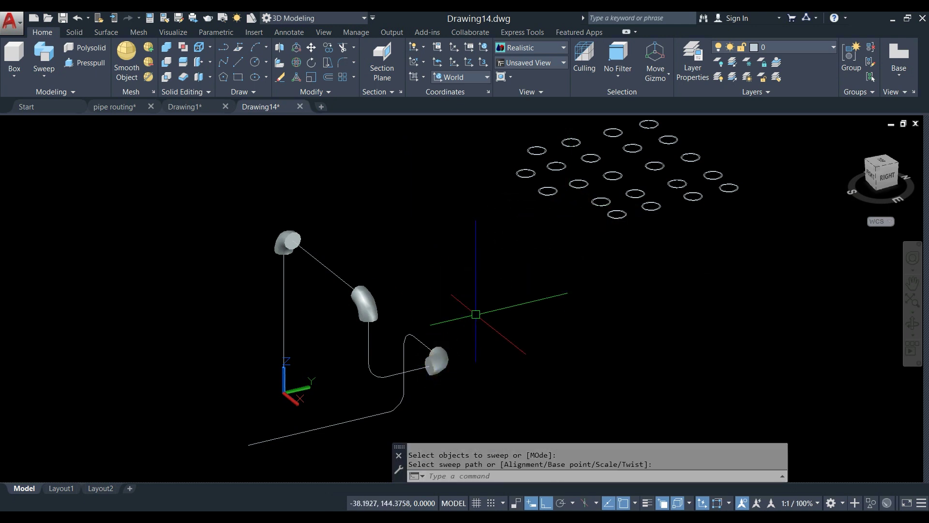
# Sweep a fourth circle pair along the fillet arc where the short X segment meets the second vertical drop.
pyautogui.rightClick(474, 272)
pyautogui.click(491, 274)
pyautogui.click(545, 209)
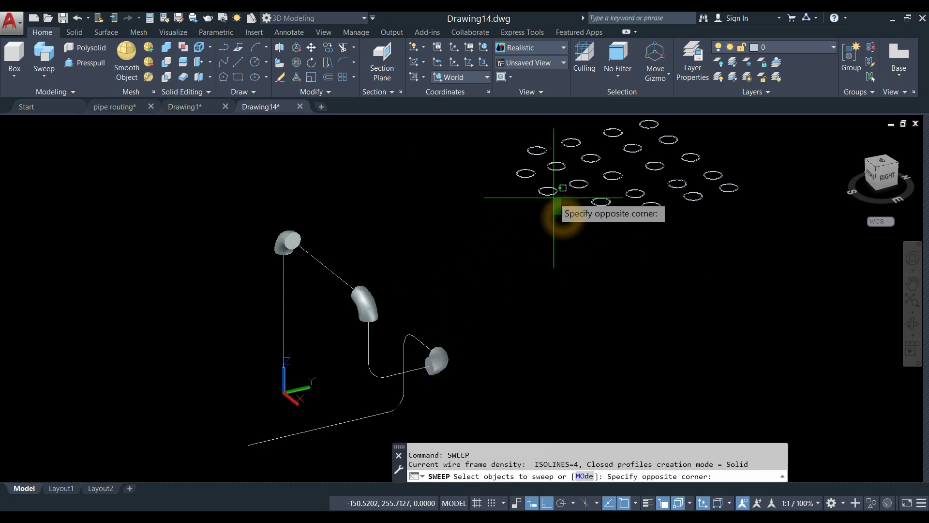
pyautogui.click(535, 182)
pyautogui.rightClick(518, 215)
pyautogui.click(530, 219)
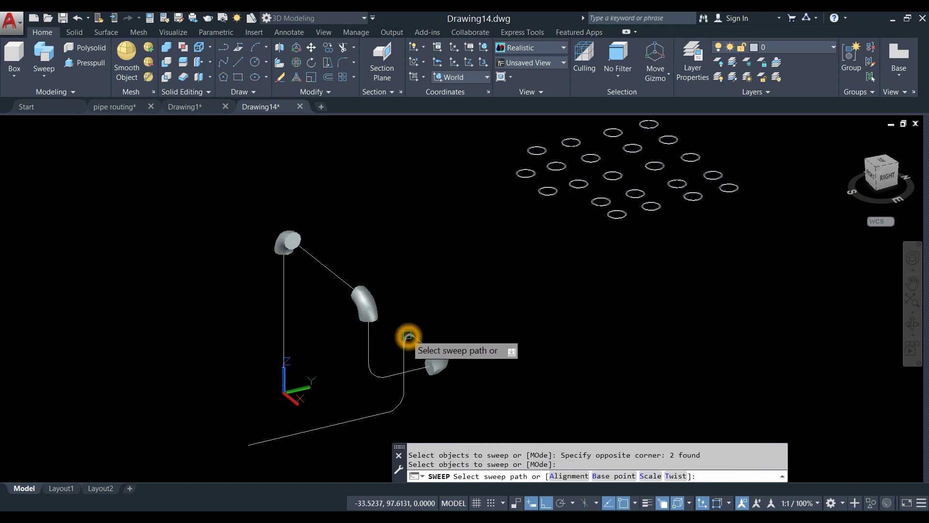
pyautogui.click(408, 335)
# Sweep a fifth circle pair along the fillet arc between the vertical drop and the final Y segment.
pyautogui.rightClick(433, 233)
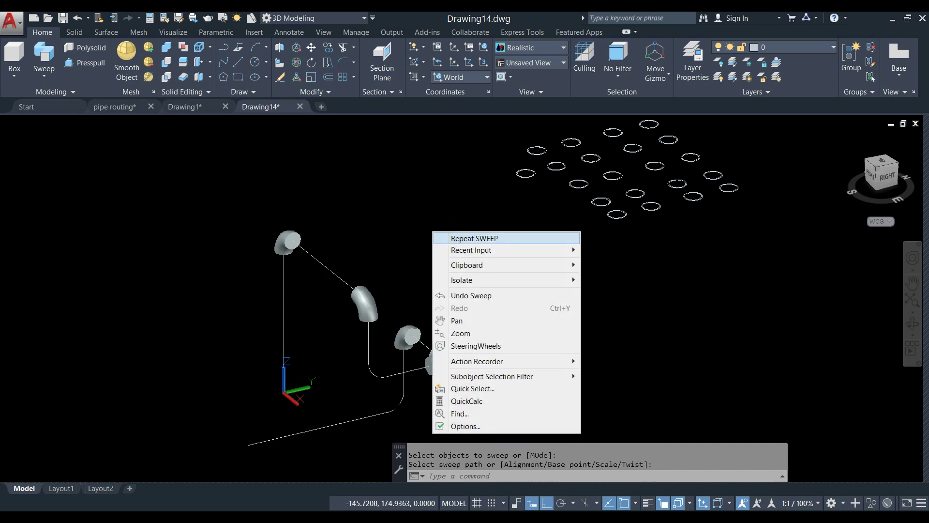
pyautogui.click(438, 241)
pyautogui.click(528, 190)
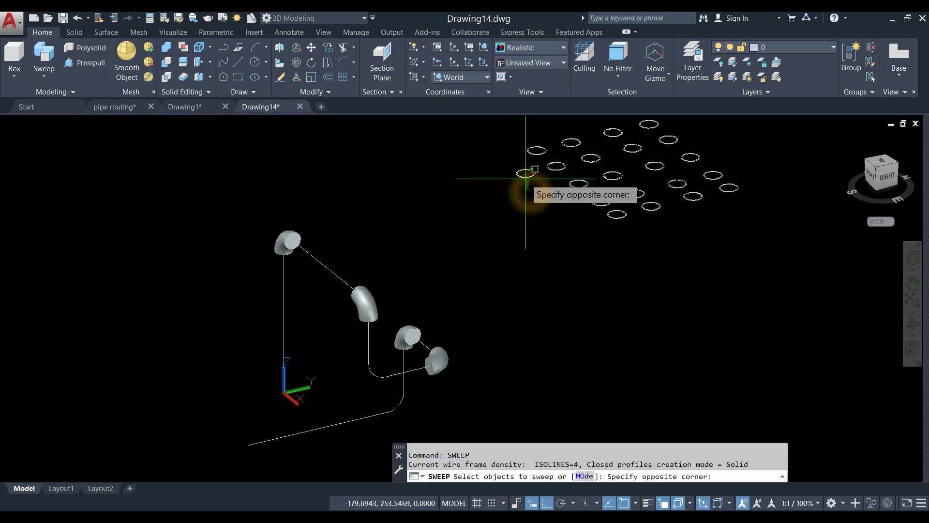
pyautogui.click(523, 172)
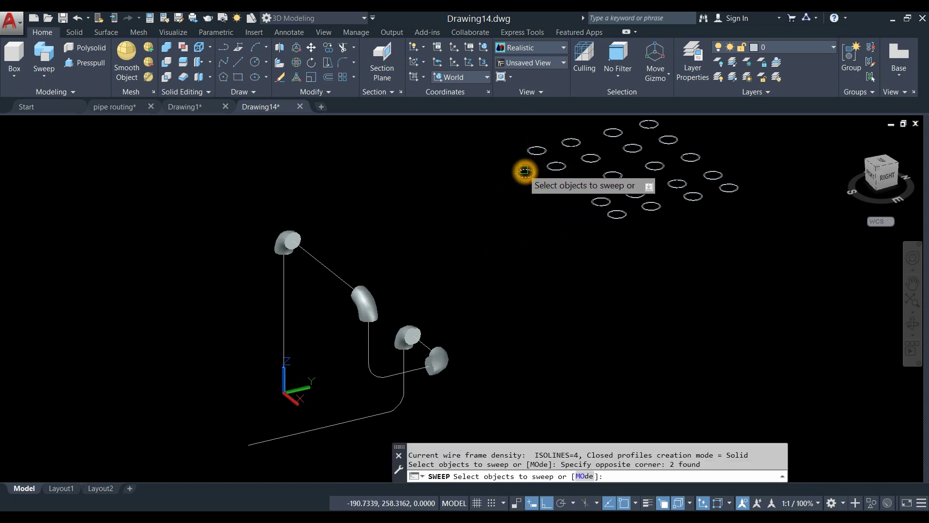
pyautogui.rightClick(492, 196)
pyautogui.click(503, 203)
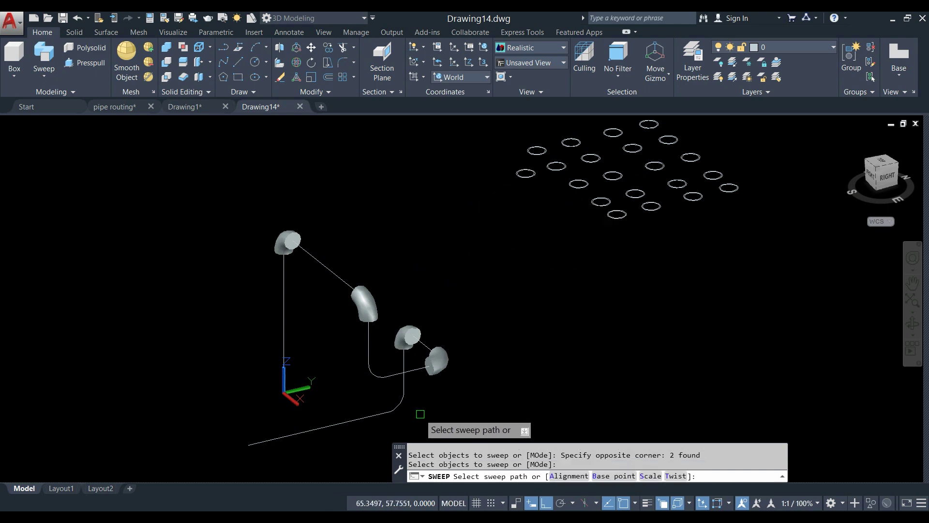
pyautogui.click(397, 403)
# Change the visual style to Shaded with edges so the inner and outer elbow solids can be distinguished.
pyautogui.middleClick(443, 368)
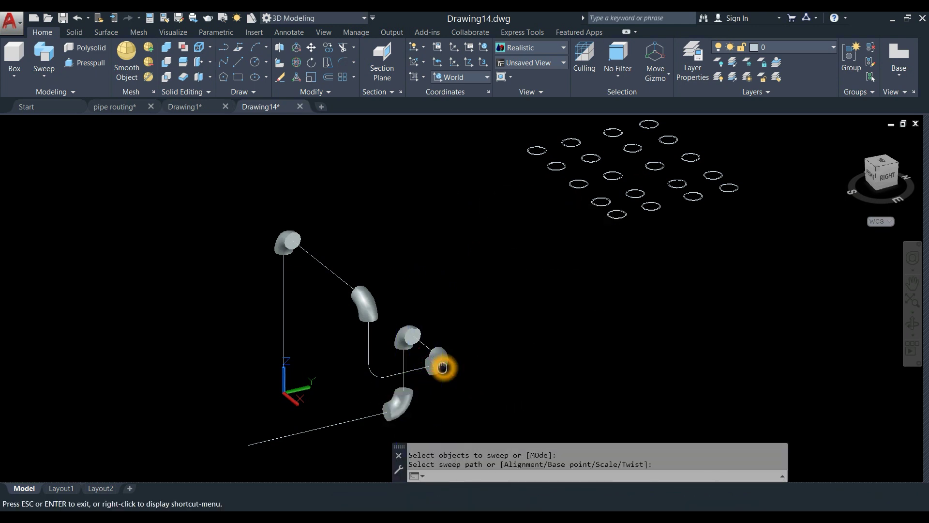
pyautogui.middleClick(443, 369)
pyautogui.scroll(5, 385, 367)
pyautogui.moveTo(385, 367); pyautogui.dragTo(450, 349, button='middle')
pyautogui.scroll(4, 304, 170)
pyautogui.click(68, 202)
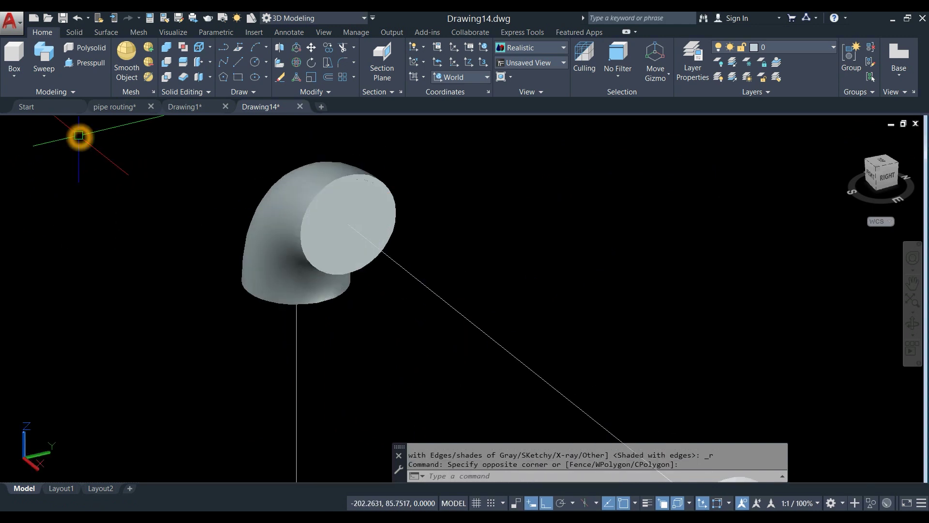
pyautogui.click(73, 122)
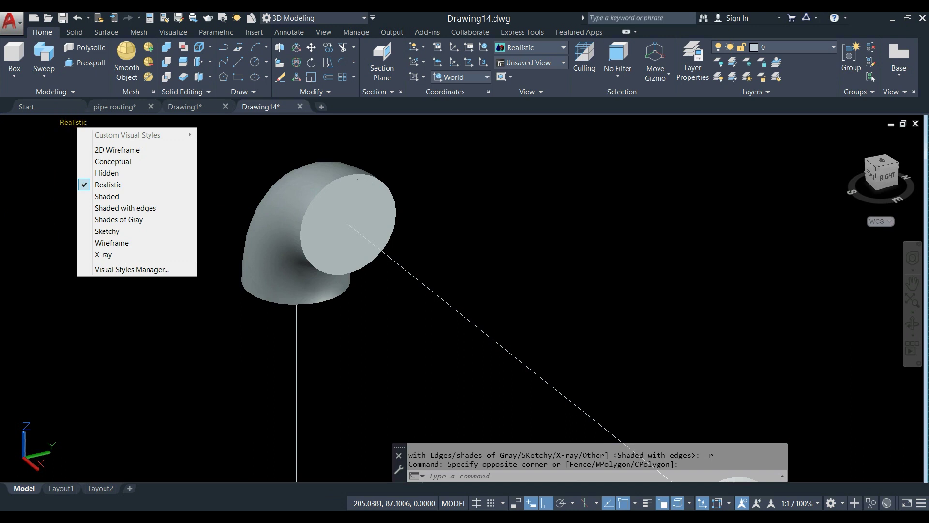
pyautogui.click(125, 207)
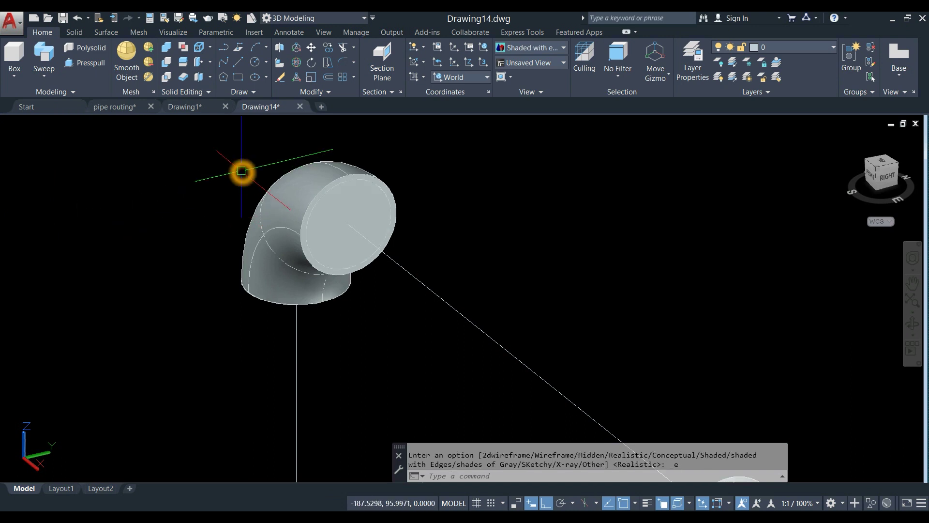
# Subtract the inner solid from the outer solid of the elbow atop the tall vertical segment.
pyautogui.scroll(-2, 317, 187)
pyautogui.moveTo(317, 187); pyautogui.dragTo(222, 180, button='middle')
pyautogui.scroll(4, 191, 117)
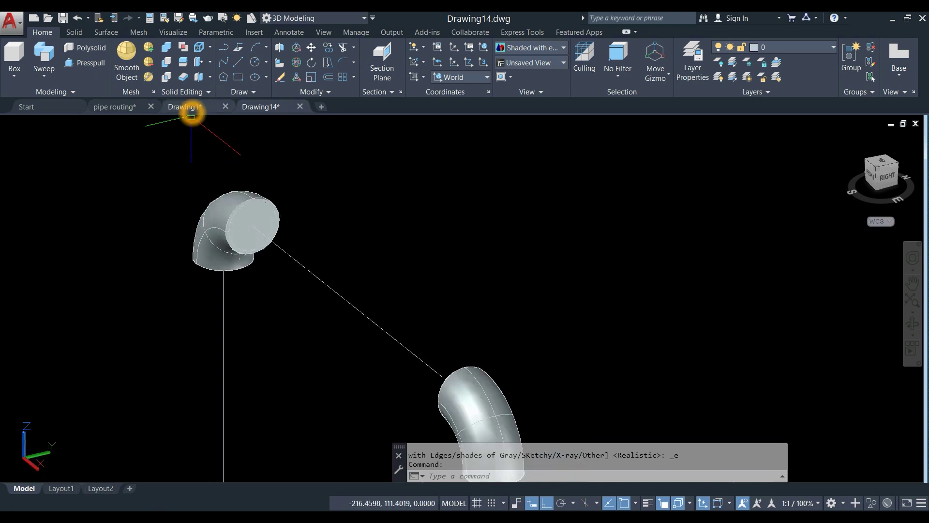
pyautogui.click(167, 76)
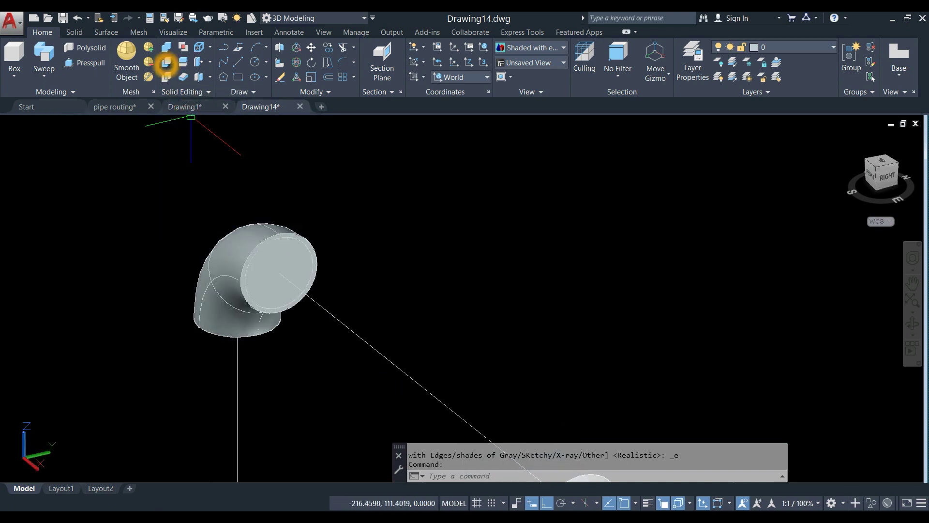
pyautogui.click(166, 63)
pyautogui.scroll(3, 248, 232)
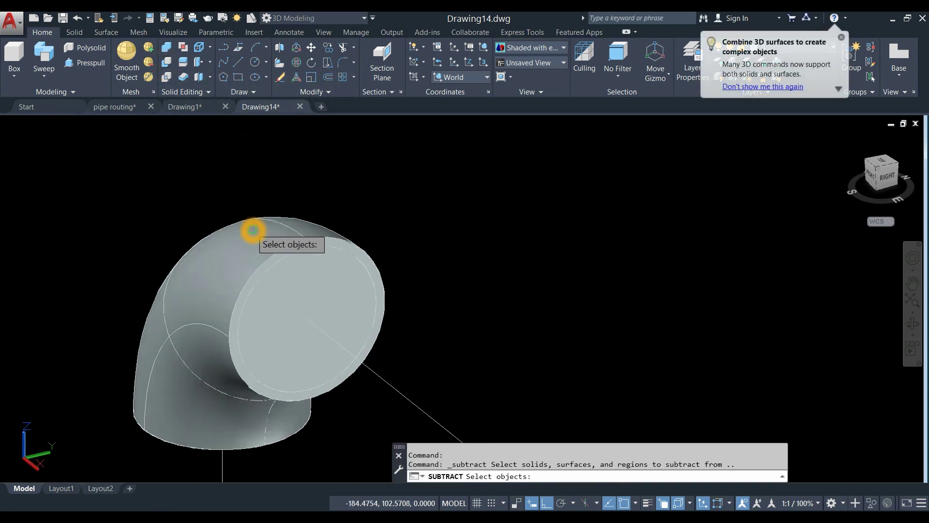
pyautogui.click(257, 226)
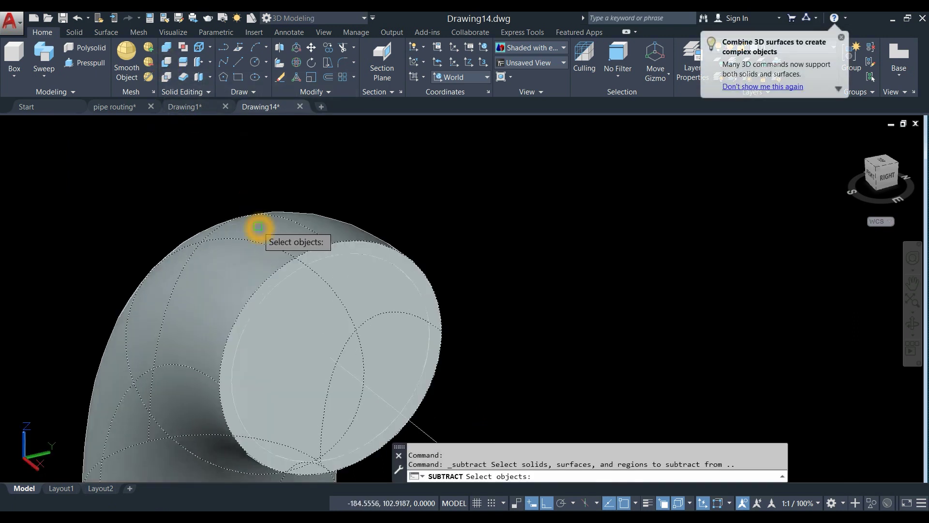
pyautogui.rightClick(388, 188)
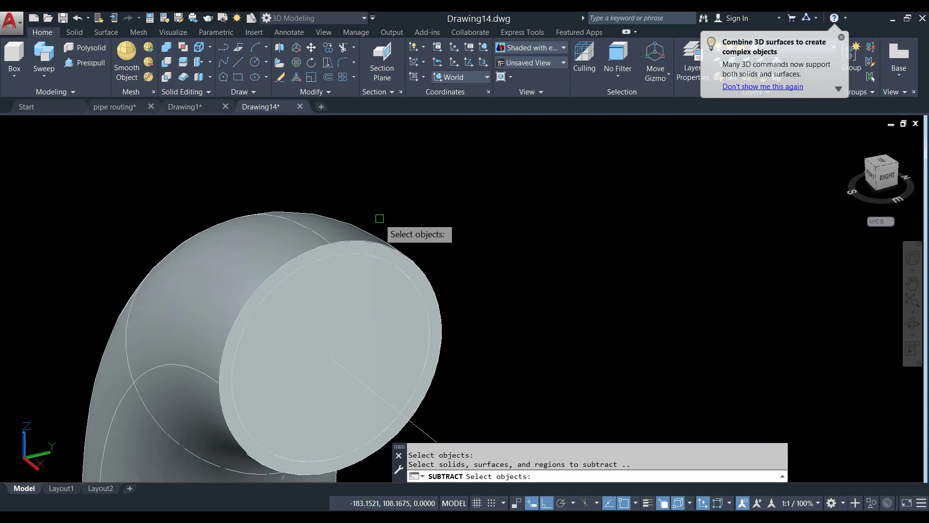
pyautogui.click(367, 259)
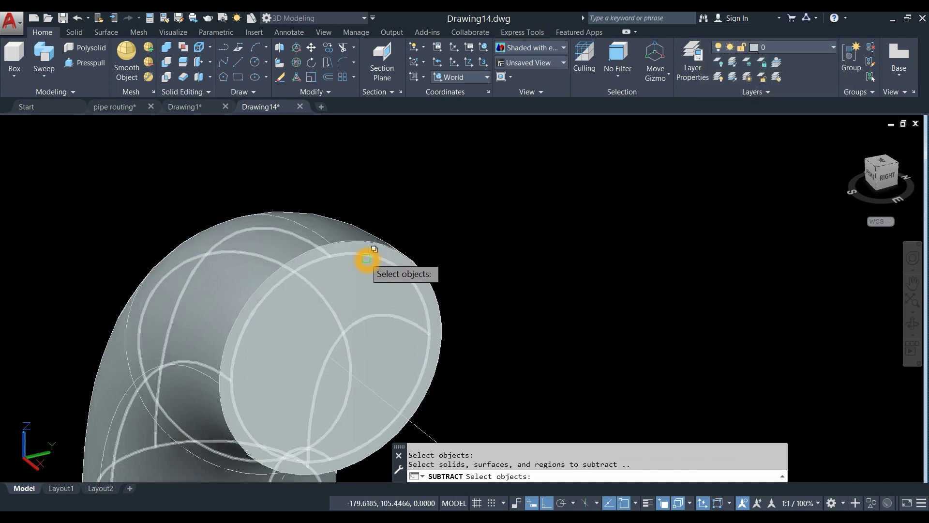
pyautogui.click(365, 254)
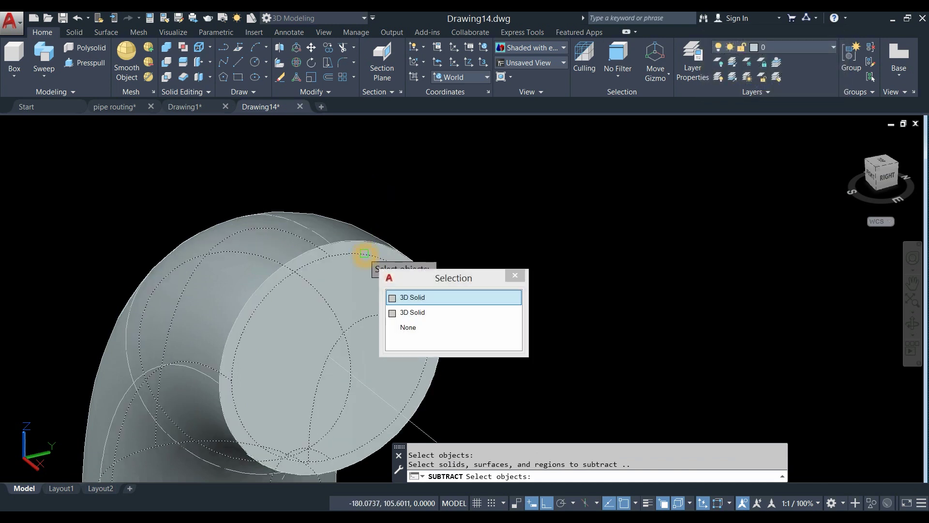
pyautogui.press('Return')
pyautogui.press('Return')
# Subtract the inner solid from the outer solid of the elbow at the far end of the top X segment.
pyautogui.scroll(-5, 408, 194)
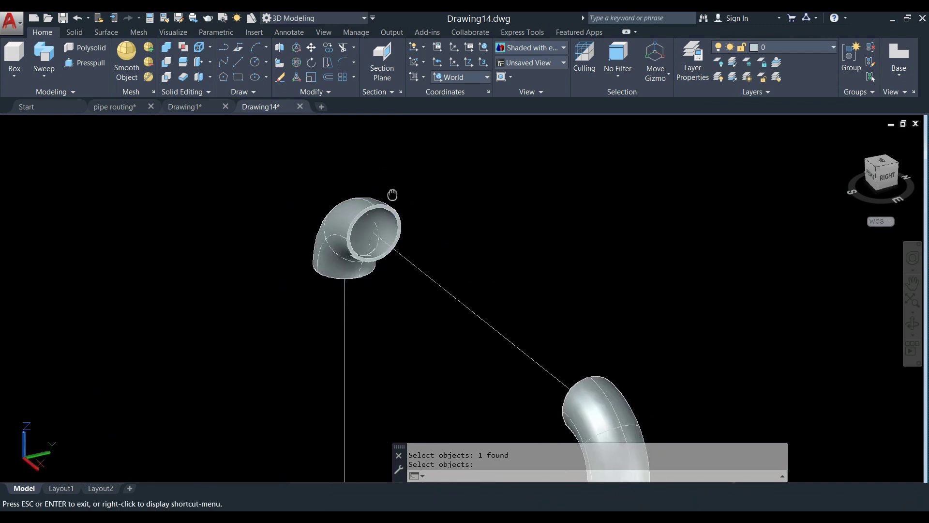
pyautogui.scroll(-1, 412, 229)
pyautogui.moveTo(412, 230); pyautogui.dragTo(304, 197, button='middle')
pyautogui.scroll(2, 346, 314)
pyautogui.keyDown('shift'); pyautogui.moveTo(346, 315); pyautogui.dragTo(401, 225, button='middle'); pyautogui.keyUp('shift')
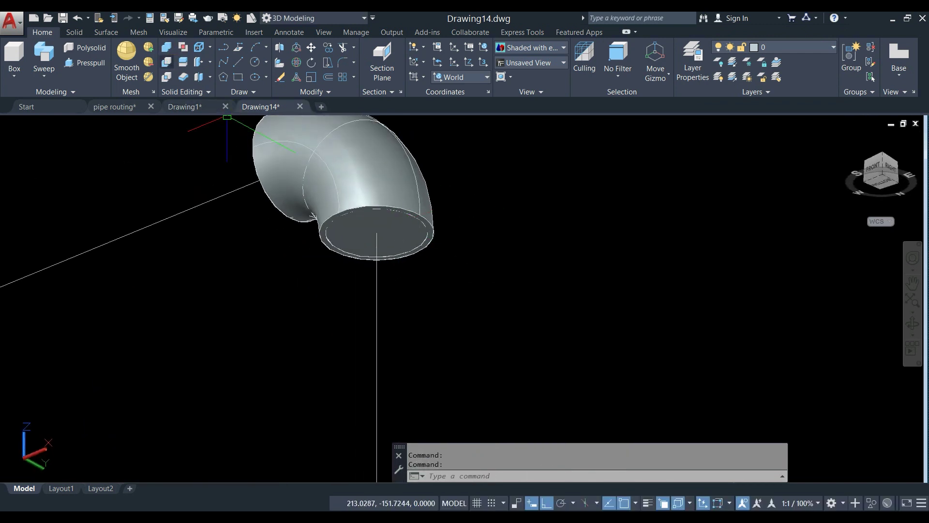
pyautogui.click(166, 62)
pyautogui.scroll(3, 439, 234)
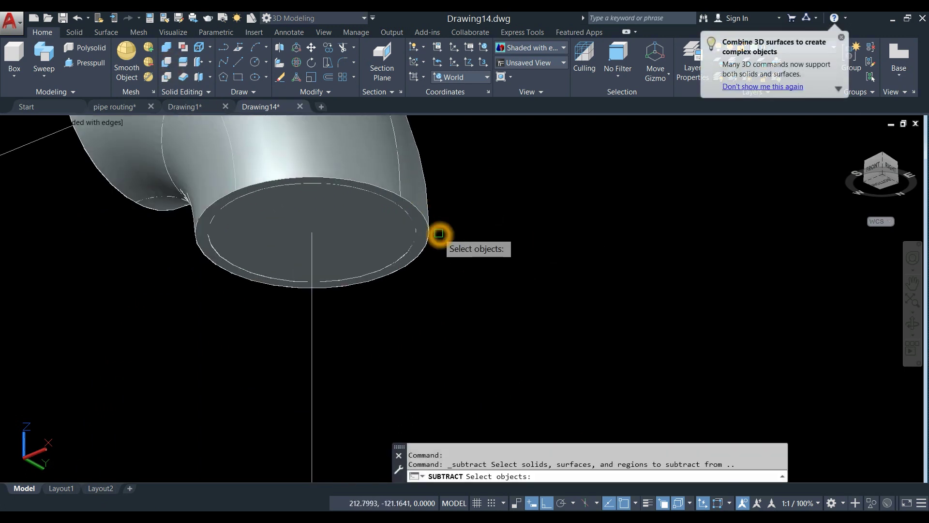
pyautogui.click(432, 209)
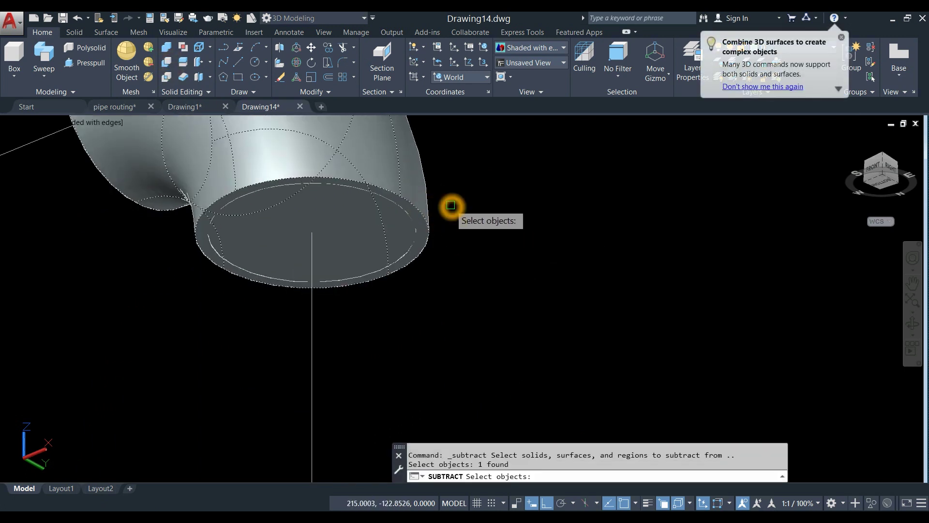
pyautogui.click(424, 233)
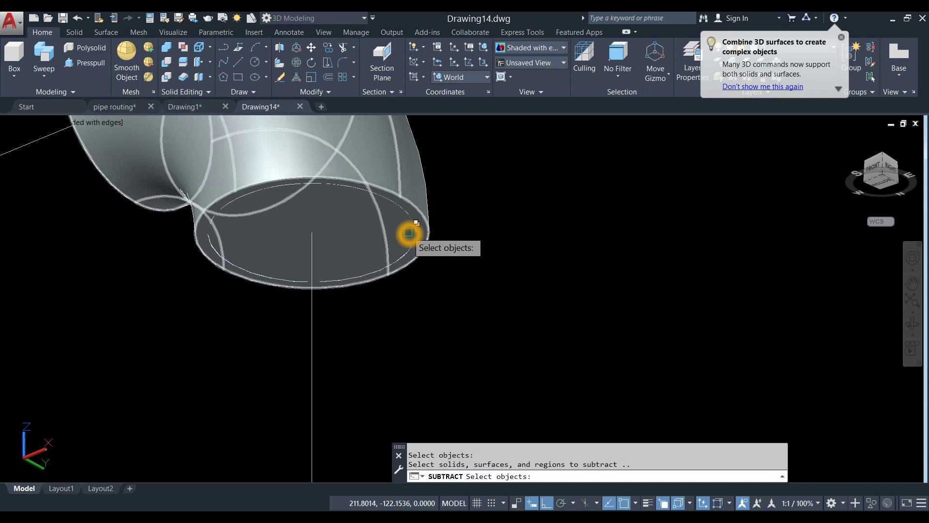
pyautogui.rightClick(471, 202)
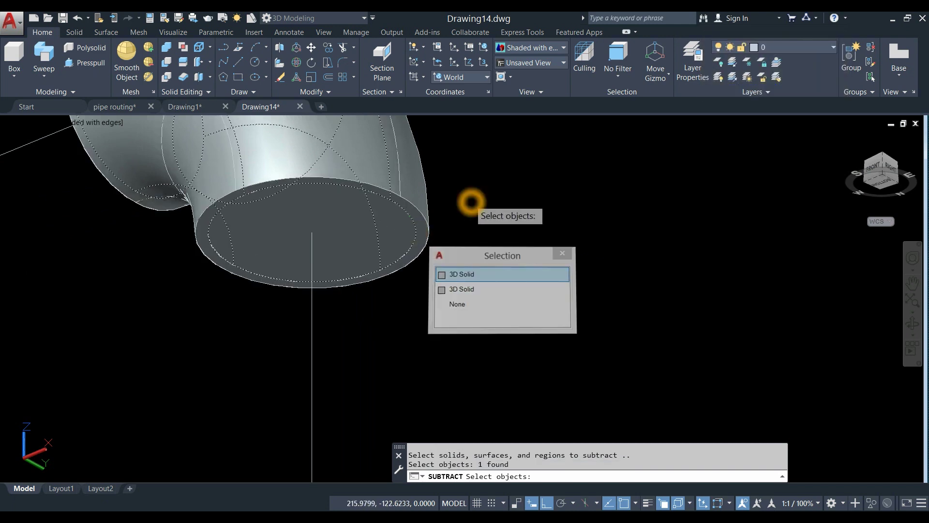
pyautogui.rightClick(471, 202)
pyautogui.scroll(-3, 471, 203)
pyautogui.moveTo(471, 203); pyautogui.dragTo(366, 158, button='middle')
# Subtract the inner solid from the outer solid of the elbow where the middle Y segment meets the short X segment.
pyautogui.rightClick(398, 195)
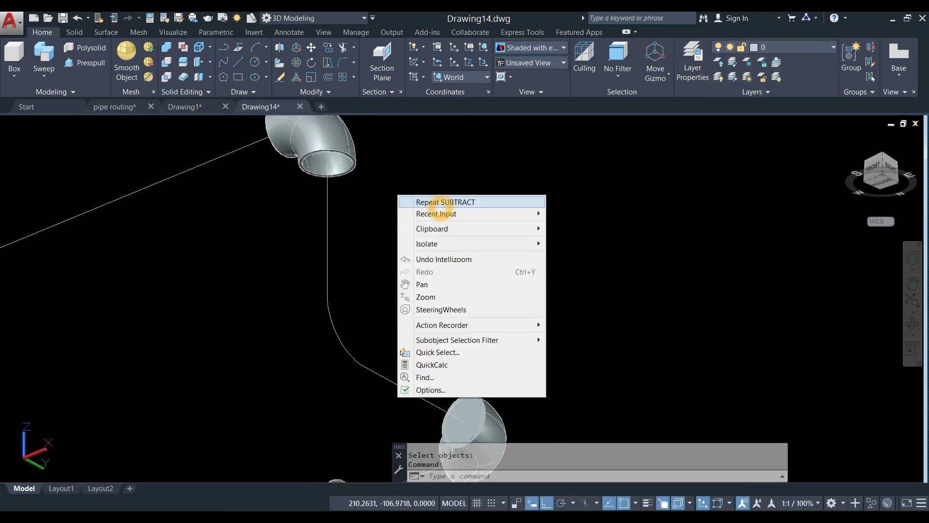
pyautogui.click(426, 200)
pyautogui.scroll(-6, 390, 237)
pyautogui.scroll(8, 398, 270)
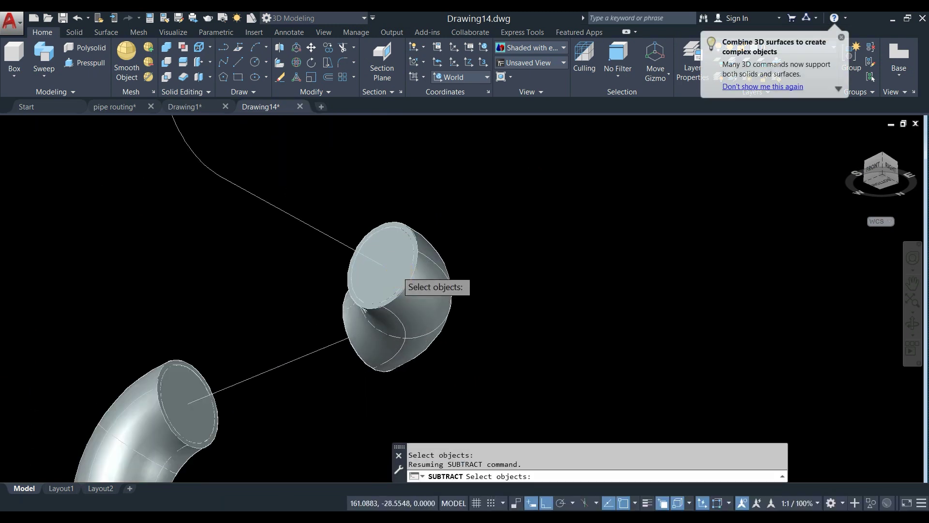
pyautogui.click(431, 234)
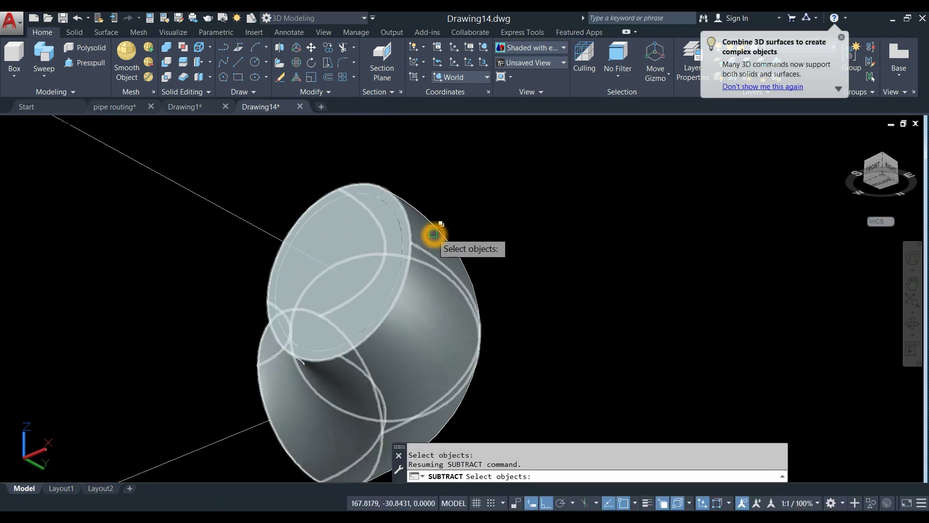
pyautogui.rightClick(447, 180)
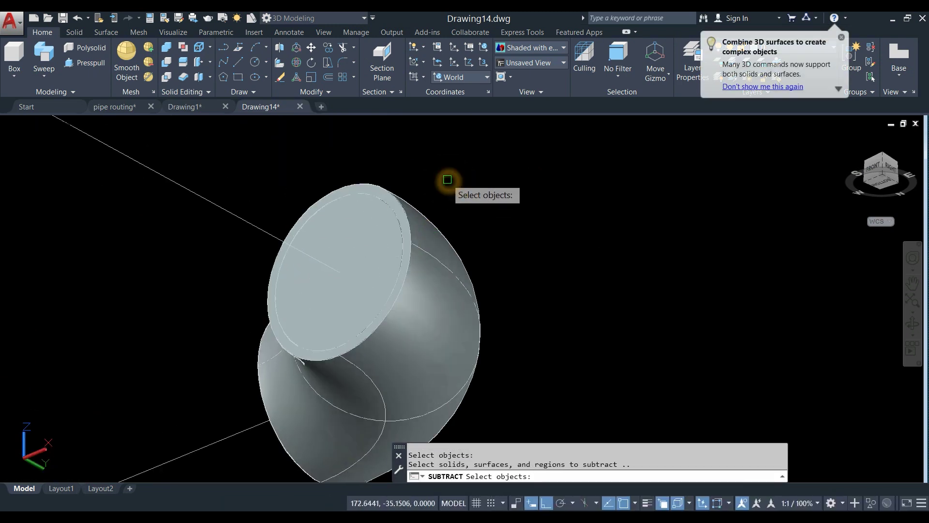
pyautogui.click(390, 206)
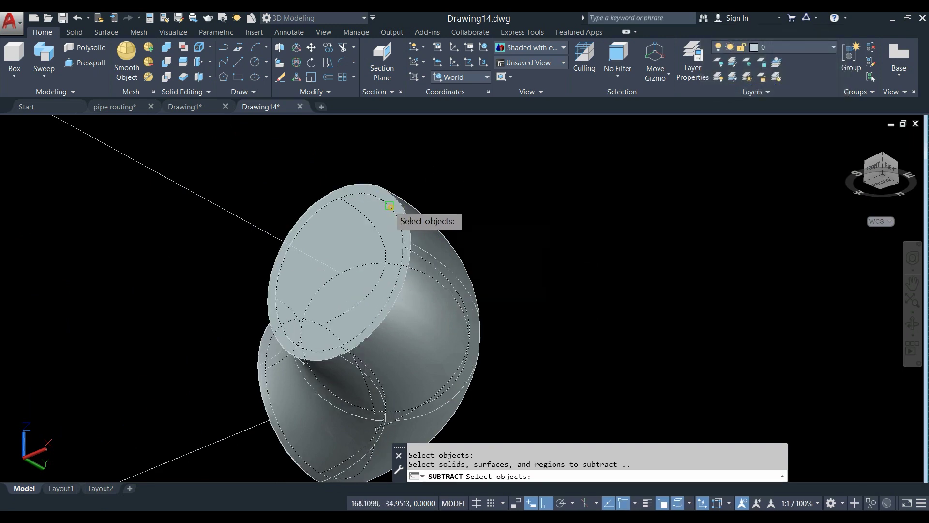
pyautogui.rightClick(445, 176)
pyautogui.scroll(-6, 444, 175)
# Subtract the inner solid from the outer solid of the elbow between the short X segment and the second vertical drop.
pyautogui.rightClick(360, 177)
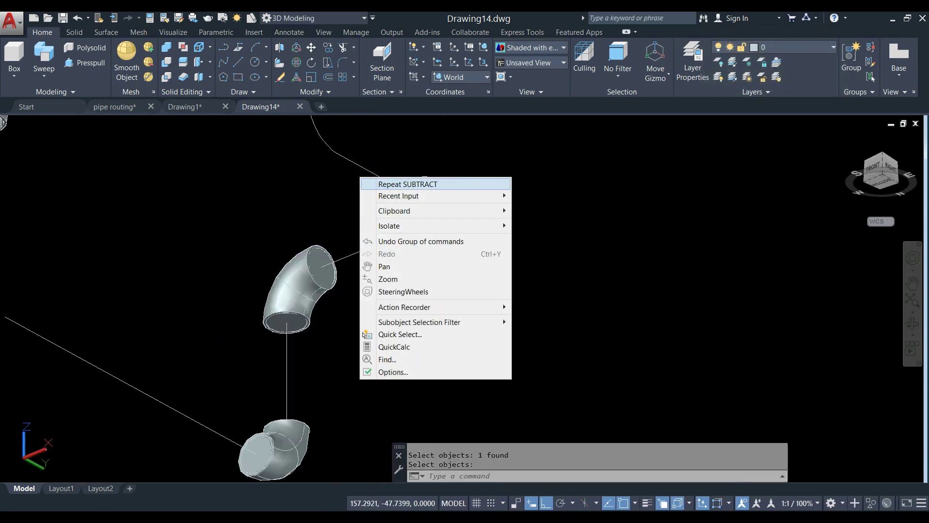
pyautogui.click(380, 183)
pyautogui.scroll(3, 307, 314)
pyautogui.click(299, 258)
pyautogui.rightClick(421, 243)
pyautogui.scroll(2, 341, 172)
pyautogui.scroll(2, 339, 172)
pyautogui.click(339, 173)
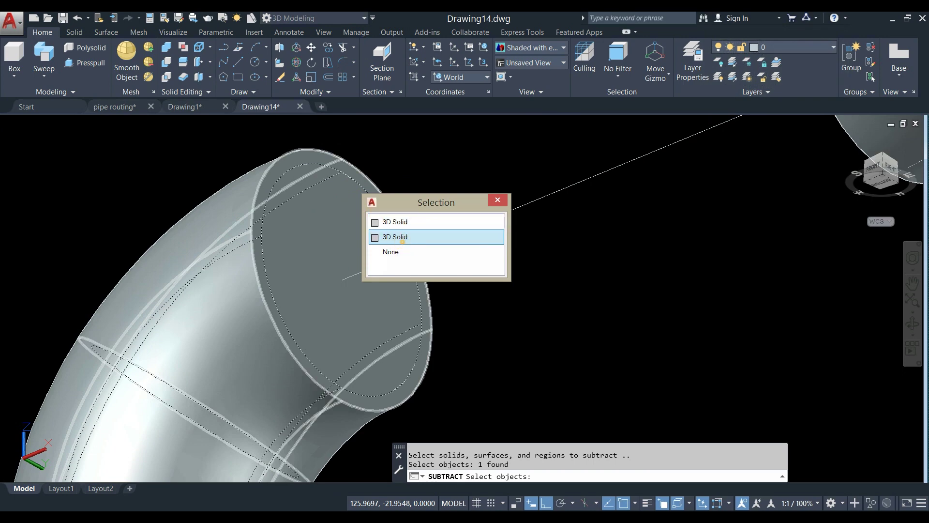
pyautogui.click(395, 236)
pyautogui.rightClick(414, 182)
pyautogui.scroll(-1, 411, 220)
pyautogui.scroll(-4, 413, 172)
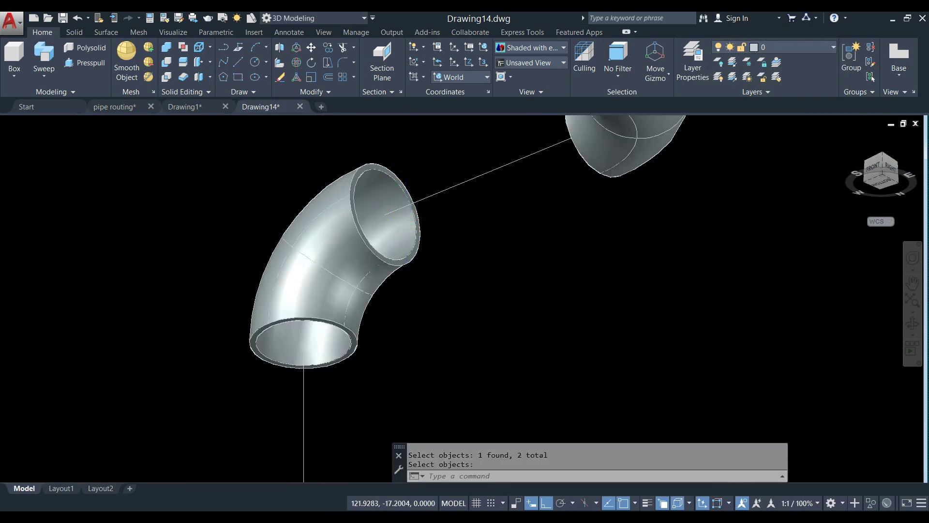
pyautogui.middleClick(409, 224)
pyautogui.scroll(-1, 409, 220)
# Subtract the inner solid from the outer solid of the lowest elbow, between the vertical drop and the final Y segment.
pyautogui.rightClick(414, 256)
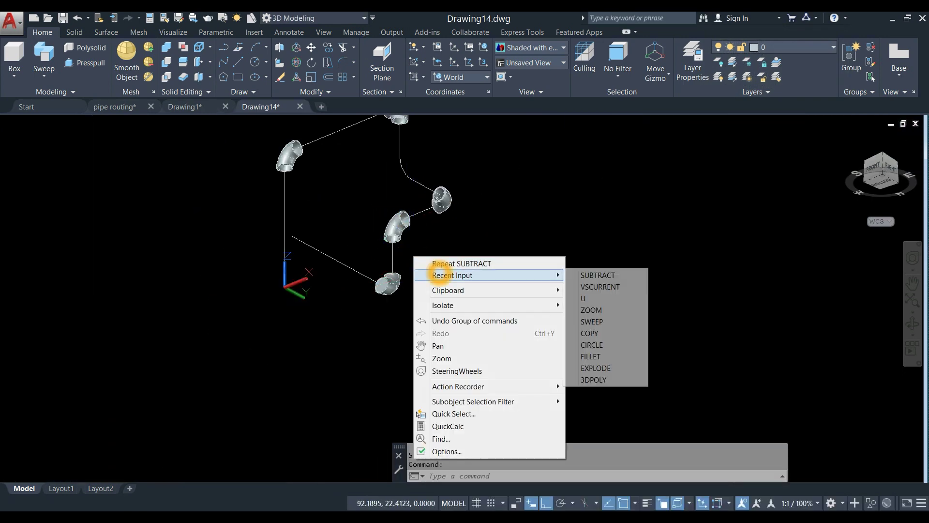
pyautogui.click(438, 262)
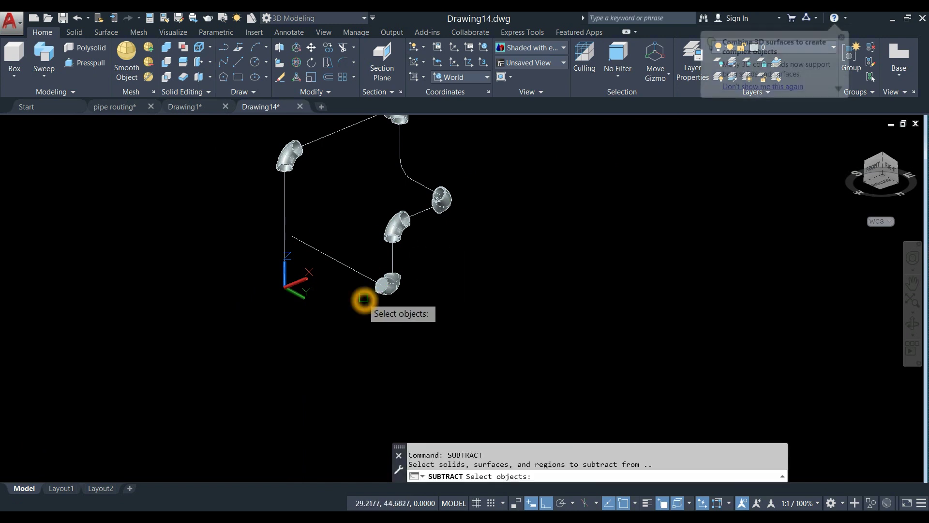
pyautogui.scroll(4, 375, 304)
pyautogui.click(477, 276)
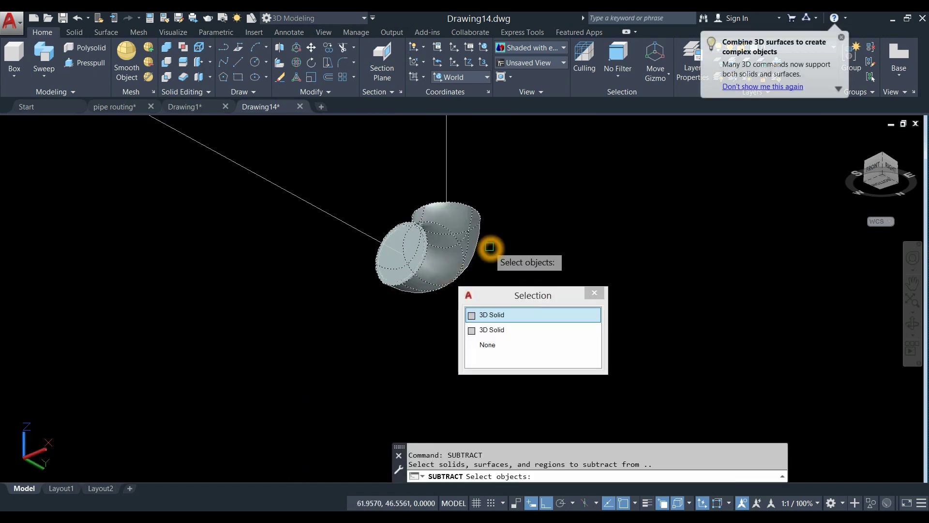
pyautogui.press('Return')
pyautogui.press('Return')
pyautogui.scroll(5, 408, 250)
pyautogui.click(440, 164)
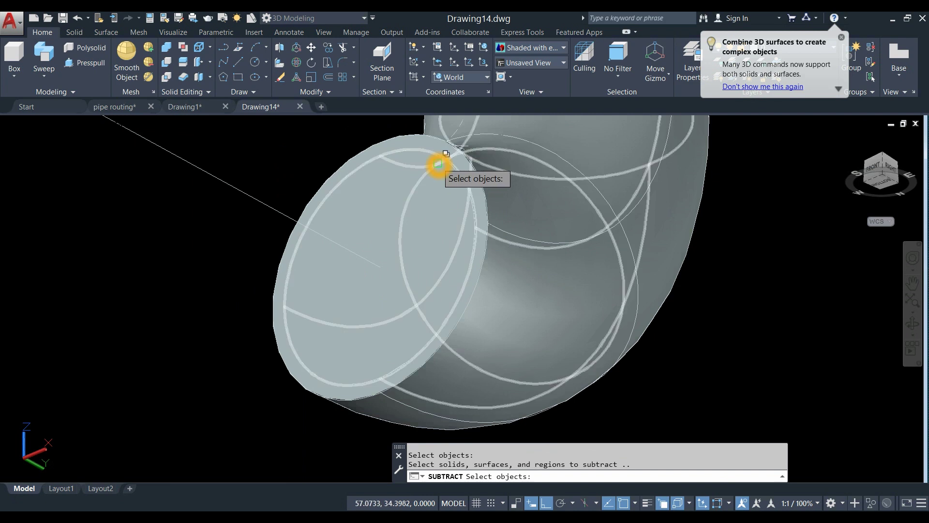
pyautogui.click(458, 174)
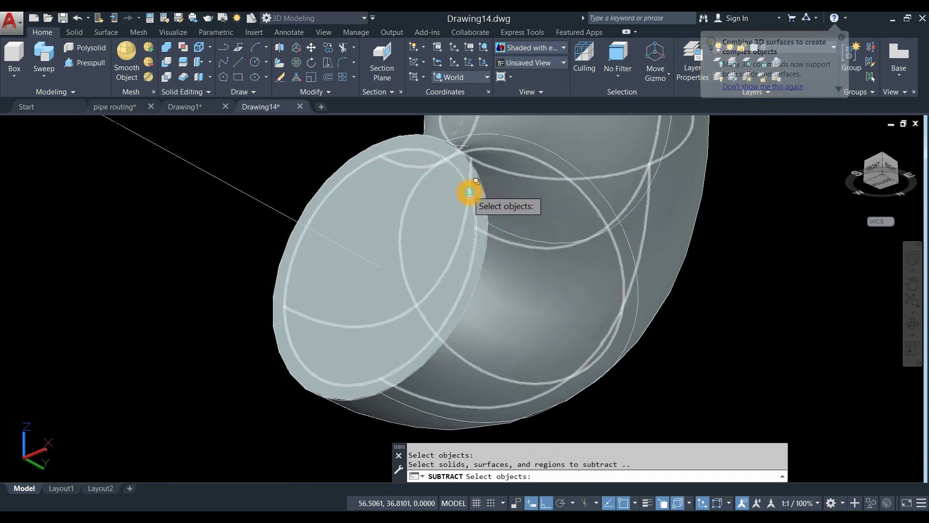
pyautogui.press('Return')
pyautogui.press('Return')
pyautogui.scroll(-10, 306, 137)
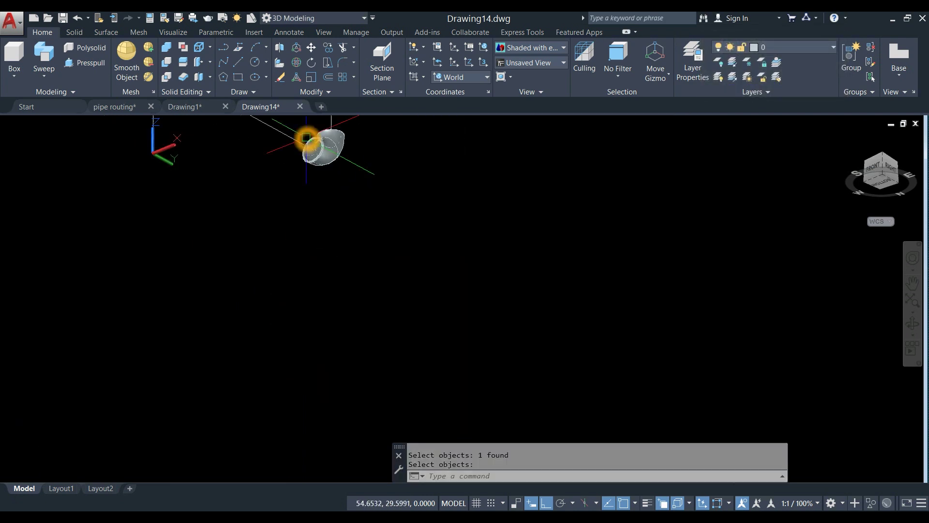
pyautogui.moveTo(306, 138); pyautogui.dragTo(373, 278, button='middle')
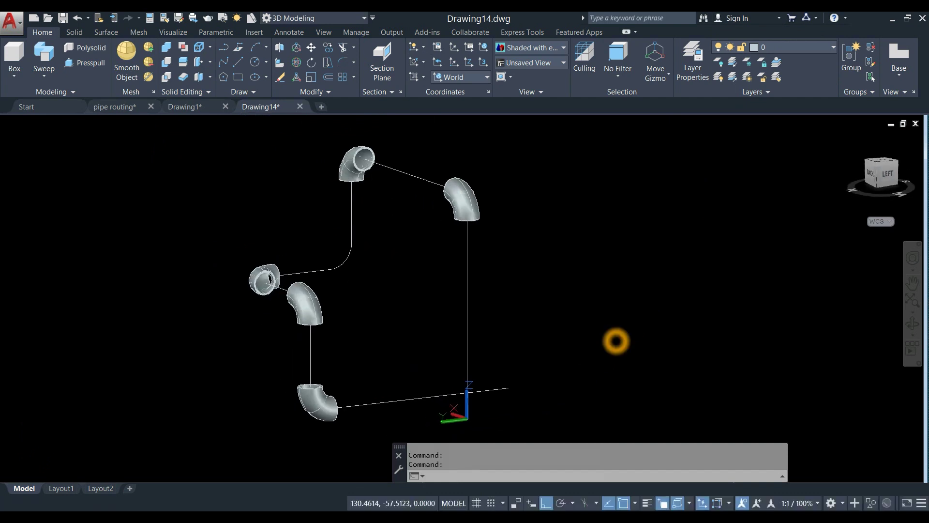
# Select all the elbow solids with Select Similar and hide them, leaving the path lines and circles displayed.
pyautogui.scroll(-2, 531, 280)
pyautogui.moveTo(529, 280); pyautogui.dragTo(452, 248, button='middle')
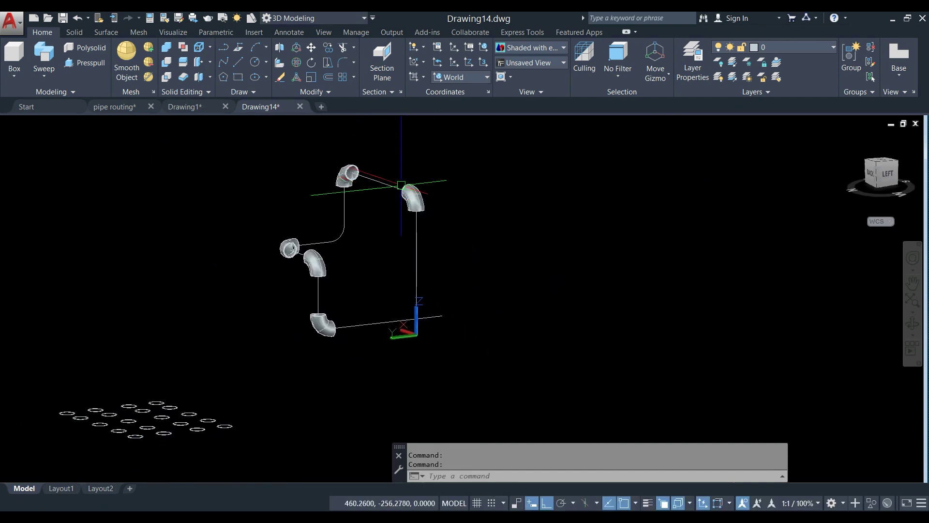
pyautogui.scroll(6, 419, 193)
pyautogui.click(419, 195)
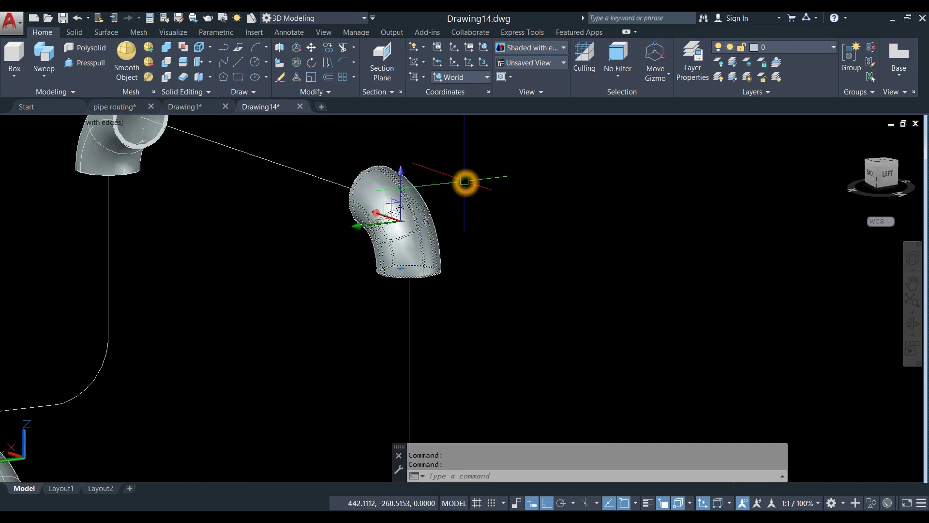
pyautogui.rightClick(464, 181)
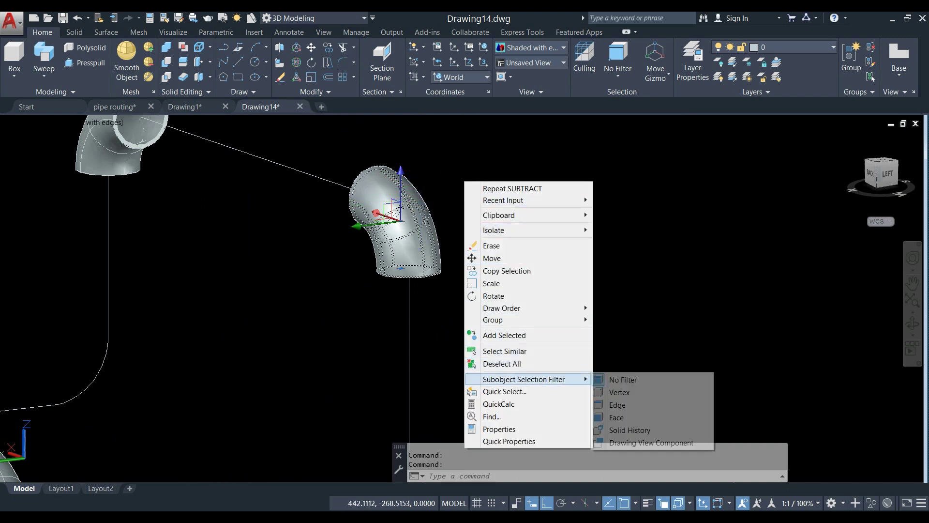
pyautogui.click(525, 351)
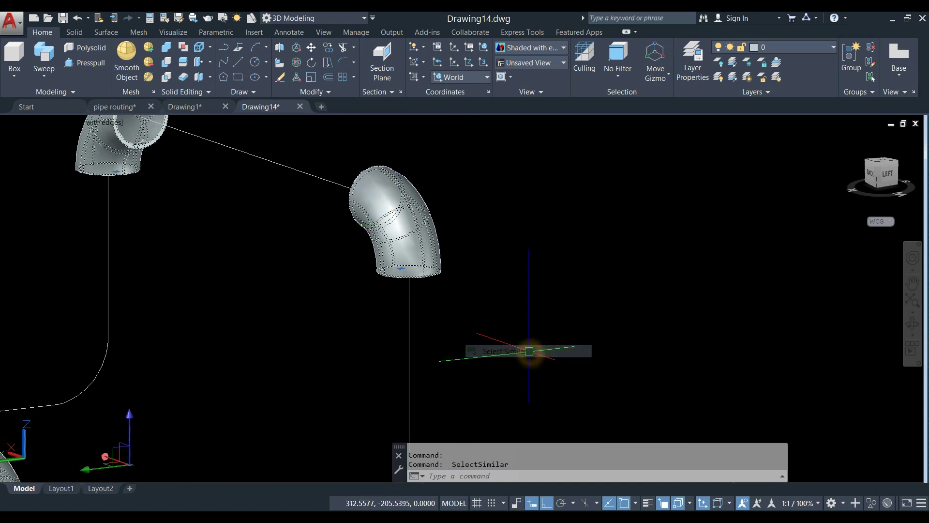
pyautogui.scroll(-4, 530, 351)
pyautogui.moveTo(524, 347); pyautogui.dragTo(460, 298, button='middle')
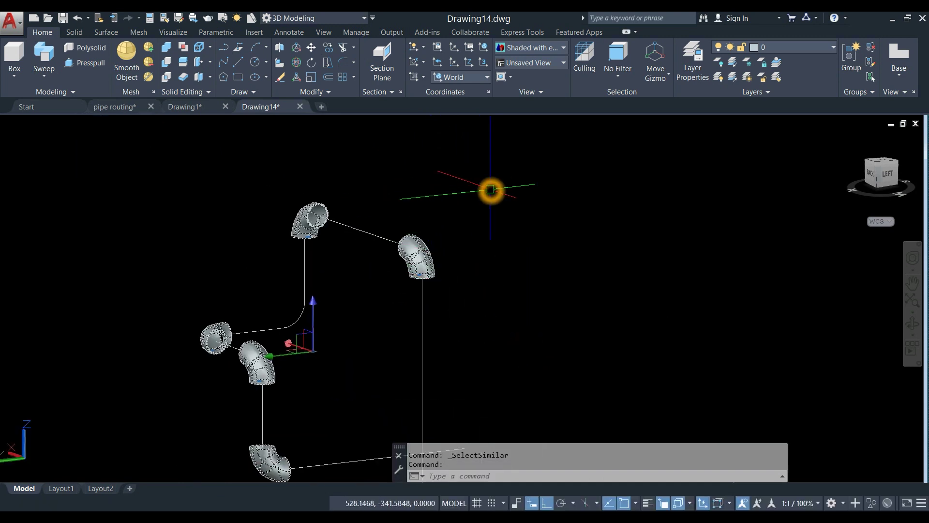
pyautogui.rightClick(491, 189)
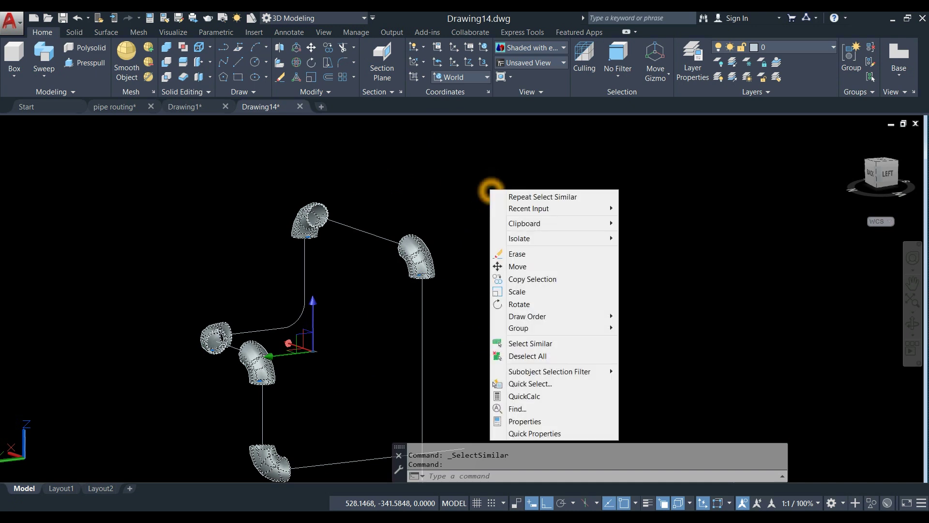
pyautogui.click(518, 238)
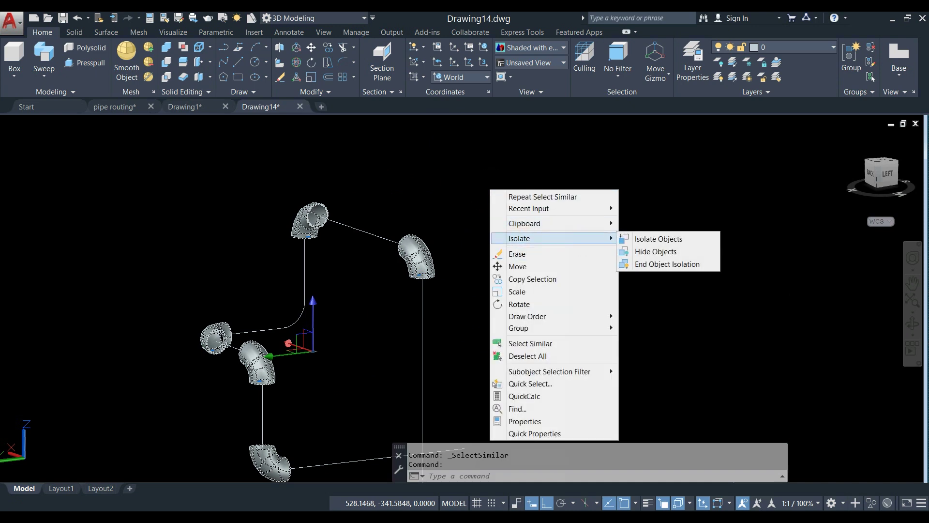
pyautogui.click(656, 251)
pyautogui.keyDown('shift'); pyautogui.moveTo(496, 234); pyautogui.dragTo(464, 221, button='middle'); pyautogui.keyUp('shift')
pyautogui.keyDown('shift'); pyautogui.moveTo(440, 335); pyautogui.dragTo(610, 357, button='middle'); pyautogui.keyUp('shift')
pyautogui.moveTo(259, 288); pyautogui.dragTo(376, 295, button='middle')
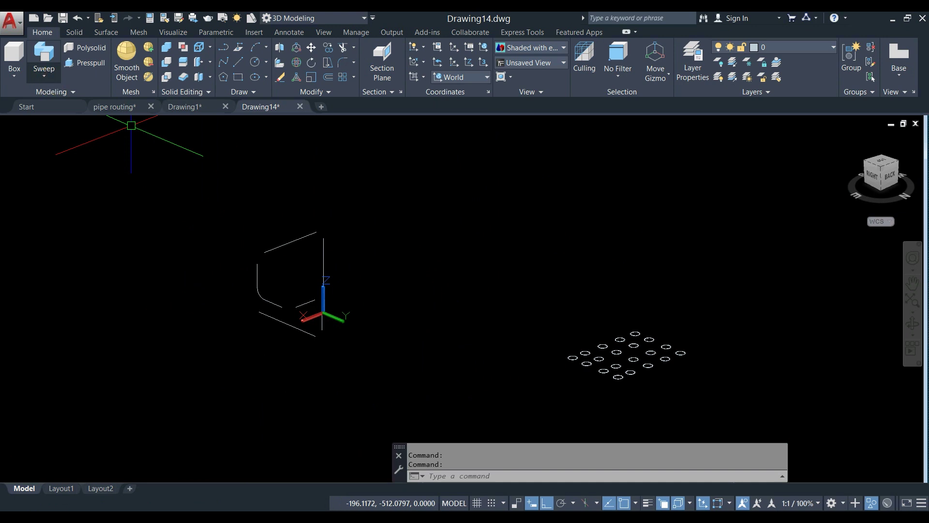
pyautogui.click(45, 56)
pyautogui.scroll(2, 594, 387)
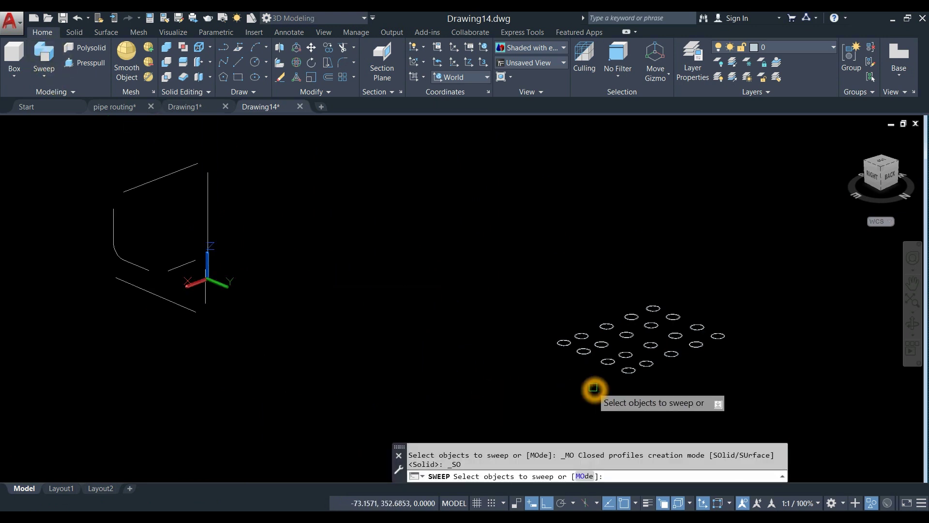
pyautogui.scroll(-3, 504, 356)
pyautogui.press('Escape')
# Move all the remaining concentric circle pairs in the negative Y direction, closer to the pipe path.
pyautogui.click(472, 287)
pyautogui.click(672, 407)
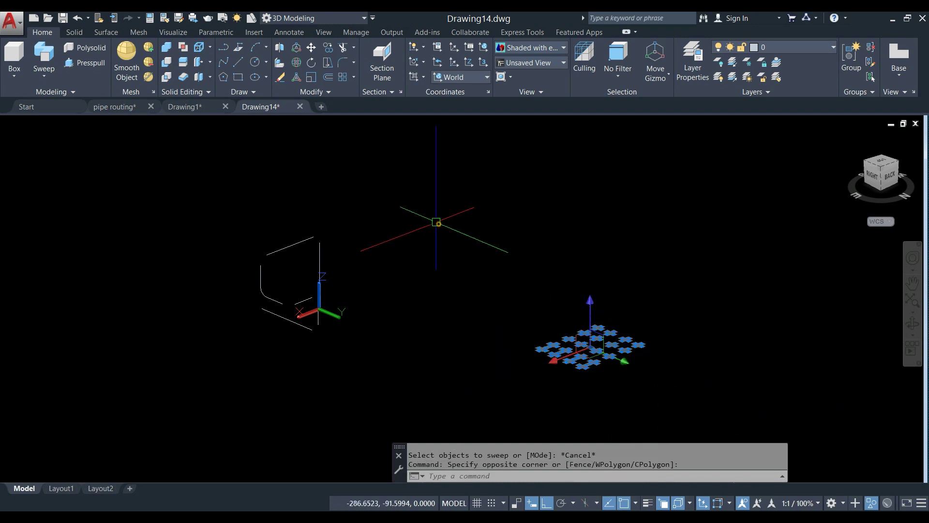
pyautogui.rightClick(437, 226)
pyautogui.click(463, 302)
pyautogui.click(498, 378)
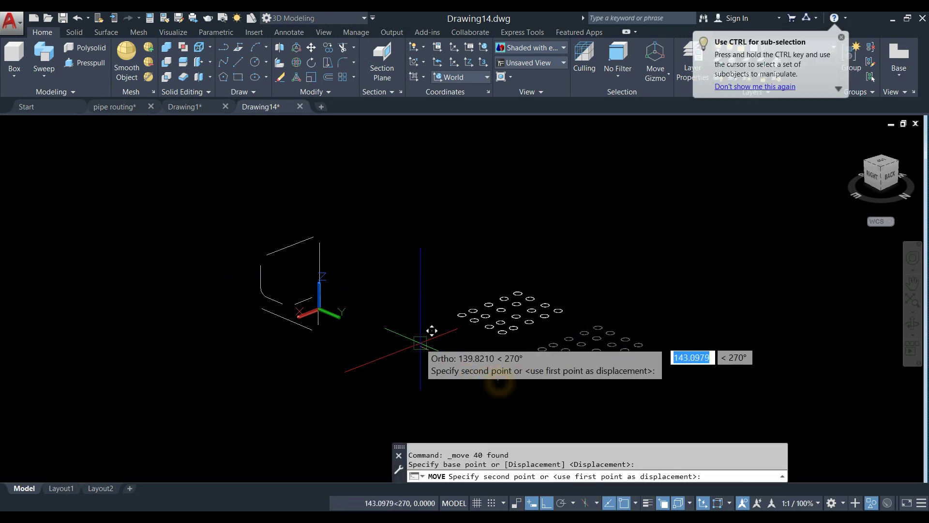
pyautogui.click(325, 321)
# Sweep the circle pair nearest the path along the tall vertical segment at the origin.
pyautogui.scroll(3, 305, 320)
pyautogui.moveTo(305, 321); pyautogui.dragTo(304, 352, button='middle')
pyautogui.scroll(-2, 304, 349)
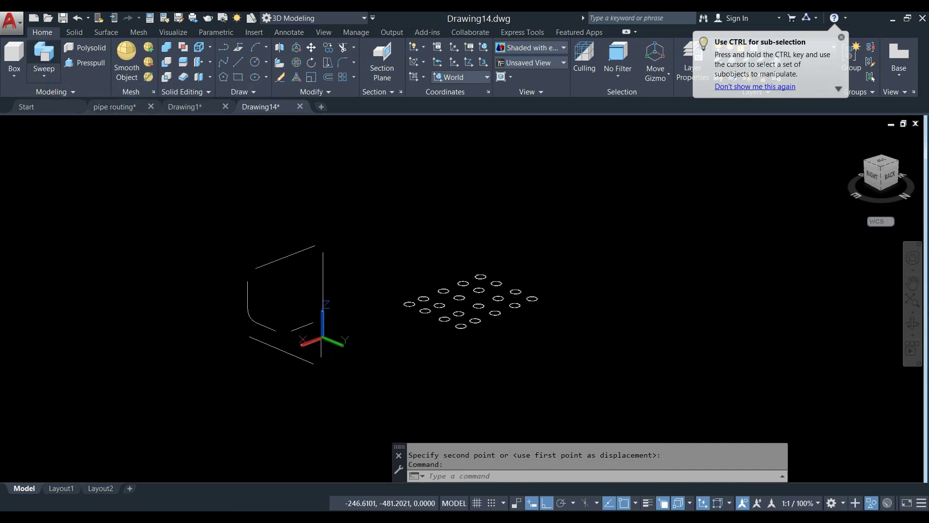
pyautogui.click(43, 56)
pyautogui.scroll(5, 396, 309)
pyautogui.click(441, 284)
pyautogui.click(422, 257)
pyautogui.rightClick(336, 231)
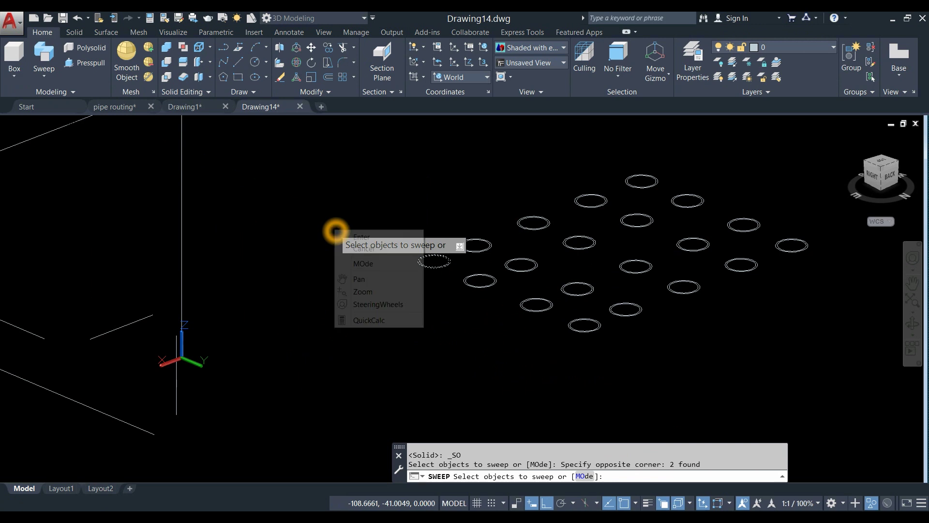
pyautogui.click(362, 237)
pyautogui.click(183, 231)
# Sweep the next concentric circle pair along the short straight X segment on the lower part of the path.
pyautogui.rightClick(307, 228)
pyautogui.click(321, 234)
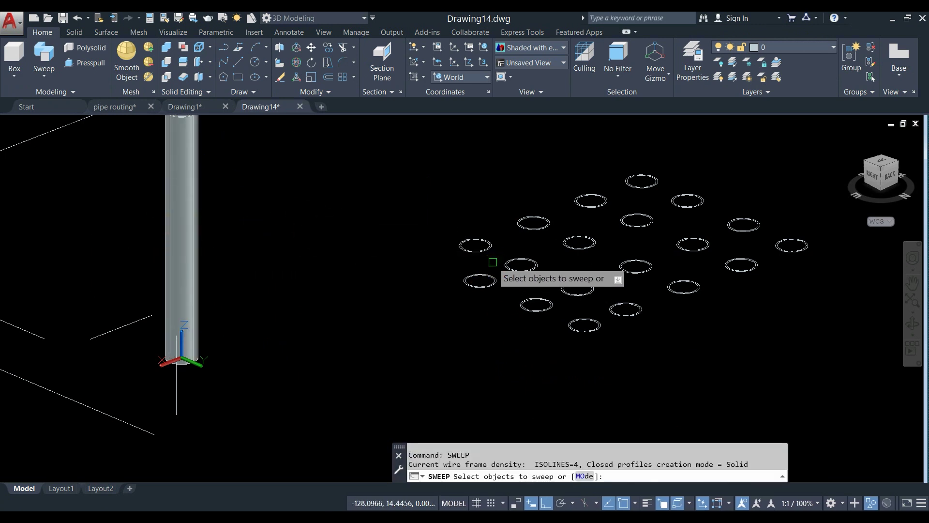
pyautogui.click(464, 224)
pyautogui.rightClick(429, 193)
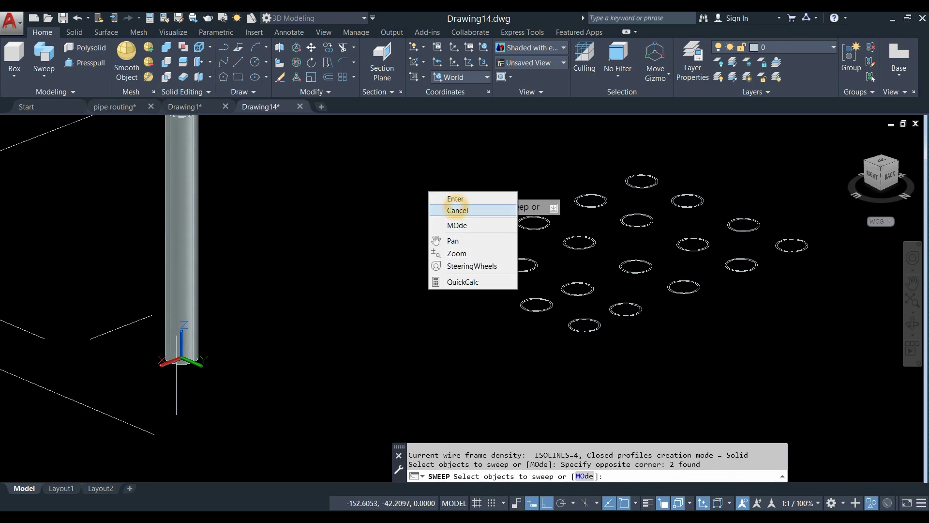
pyautogui.click(455, 199)
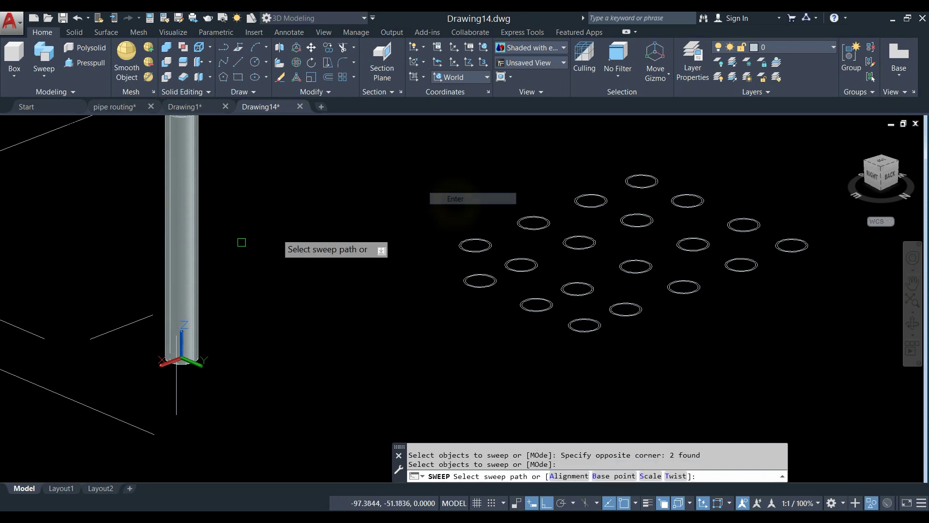
pyautogui.click(125, 329)
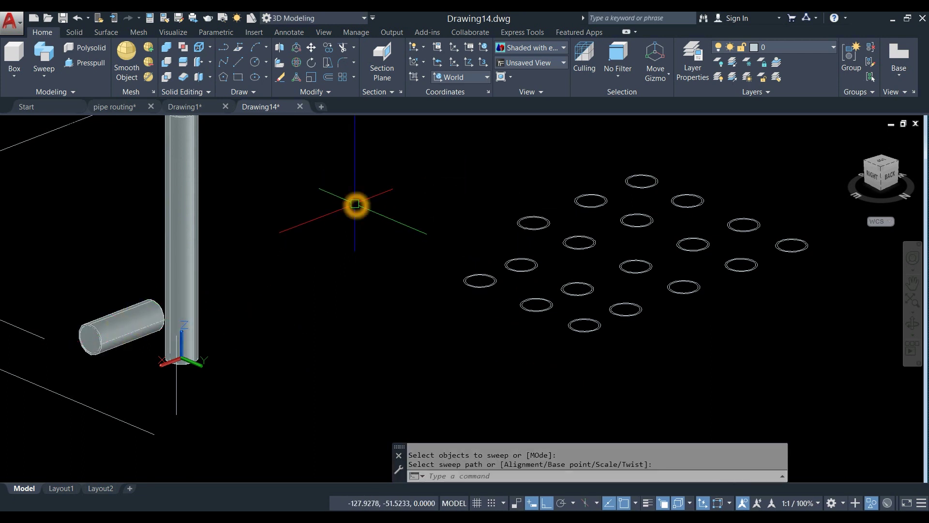
# Sweep another concentric circle pair along the short lowest vertical drop, just before the final Y segment.
pyautogui.rightClick(355, 205)
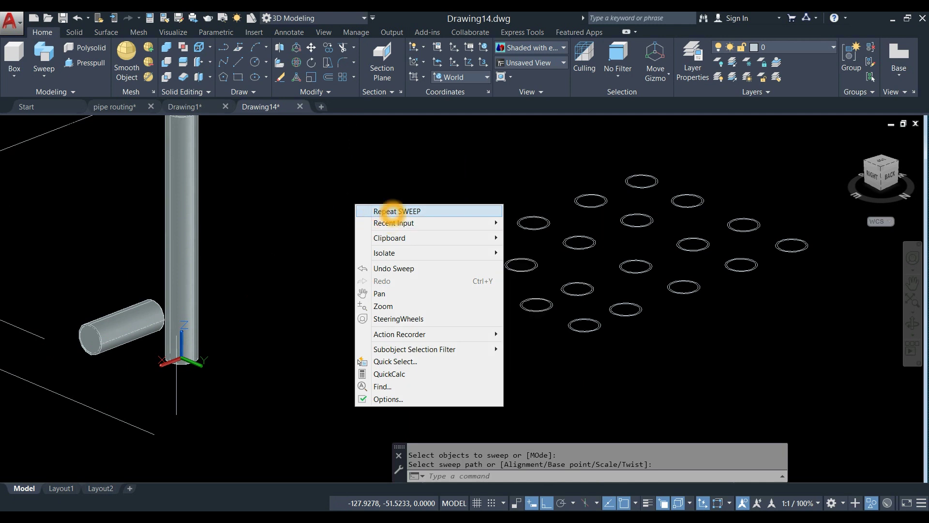
pyautogui.click(392, 212)
pyautogui.click(486, 303)
pyautogui.click(473, 270)
pyautogui.click(370, 232)
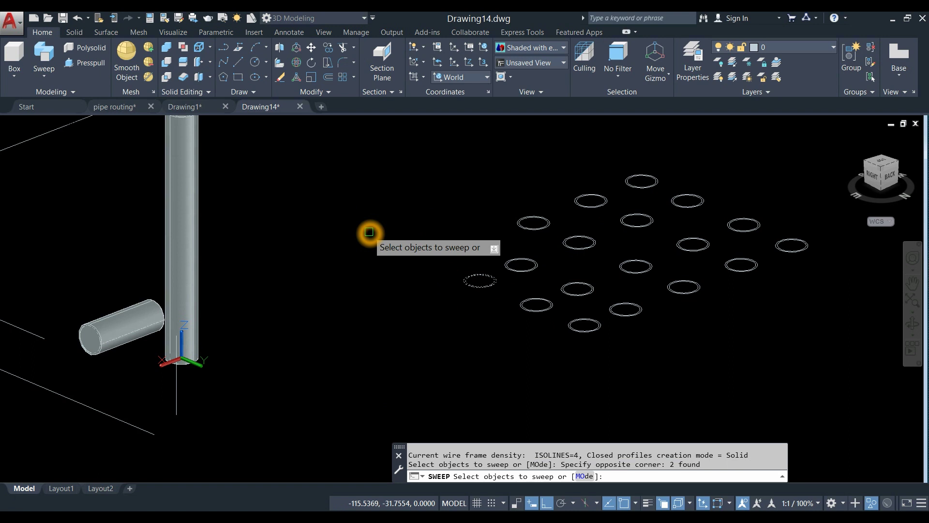
pyautogui.rightClick(370, 232)
pyautogui.click(380, 238)
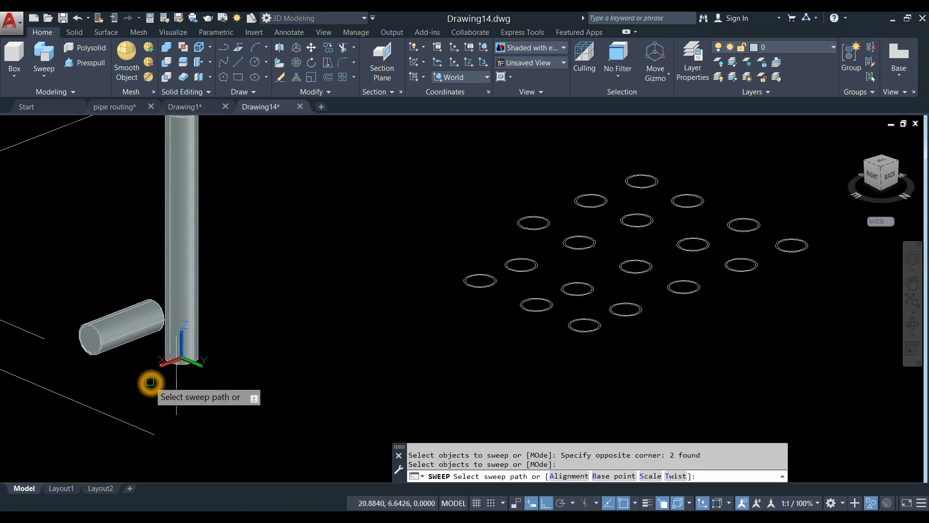
pyautogui.click(178, 400)
# Sweep another concentric circle pair along the long top X segment that leaves the tall vertical.
pyautogui.scroll(-4, 412, 397)
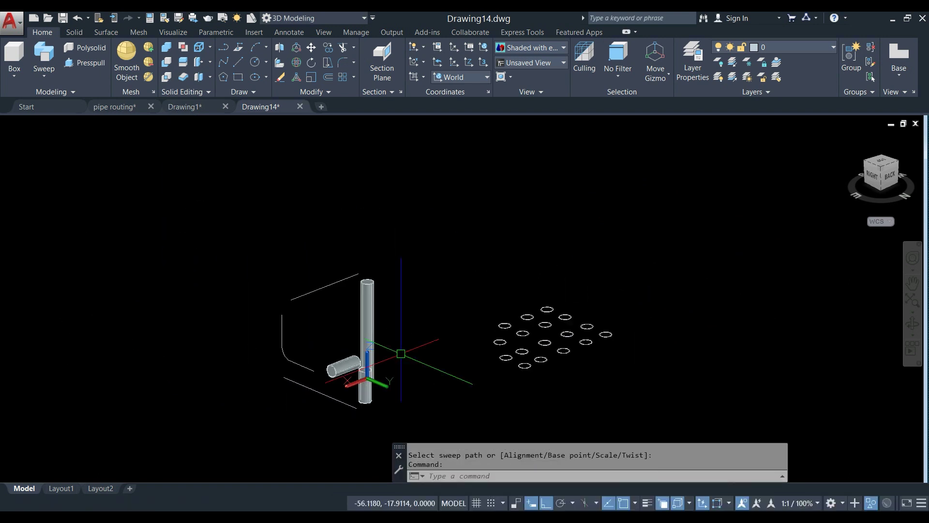
pyautogui.rightClick(453, 280)
pyautogui.click(467, 285)
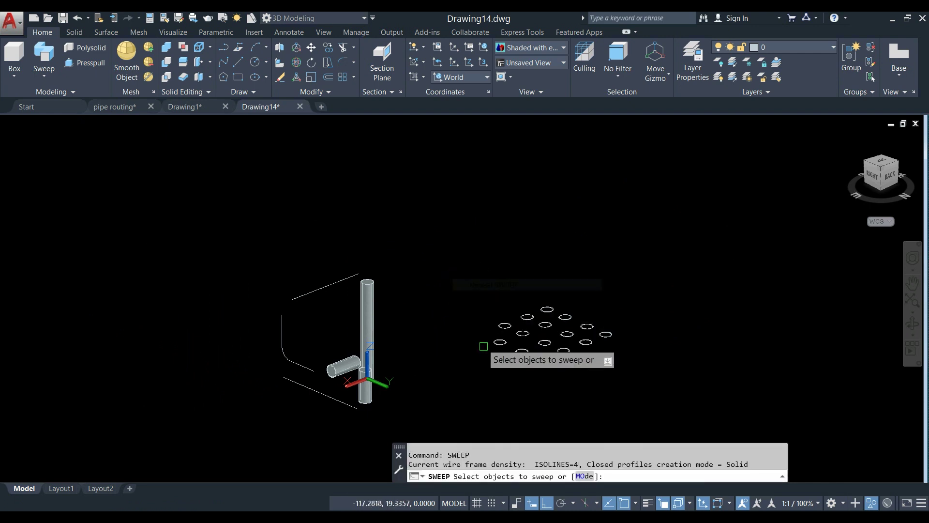
pyautogui.scroll(2, 499, 368)
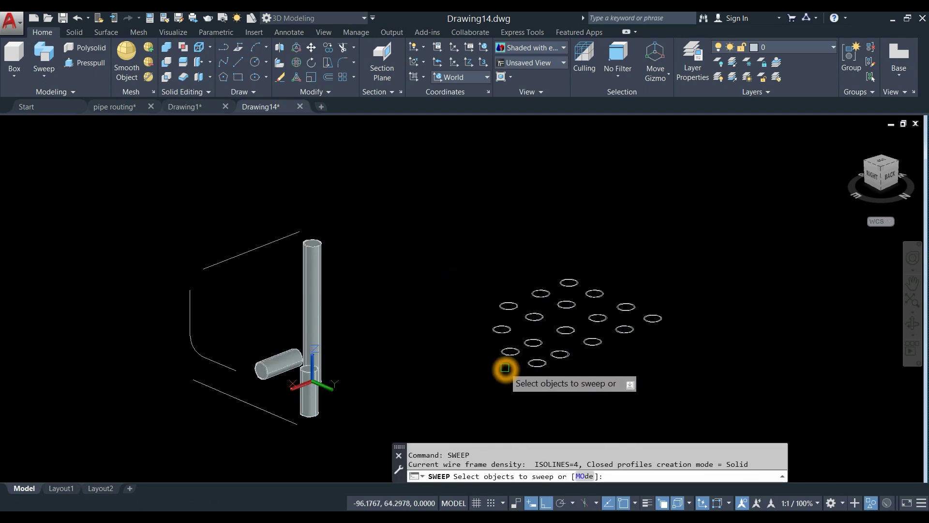
pyautogui.scroll(2, 506, 368)
pyautogui.click(510, 361)
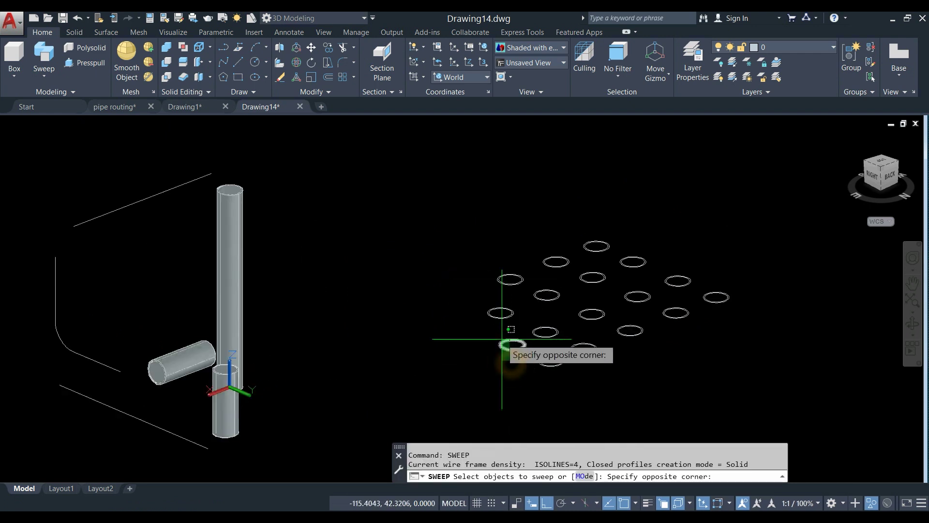
pyautogui.click(504, 339)
pyautogui.rightClick(373, 289)
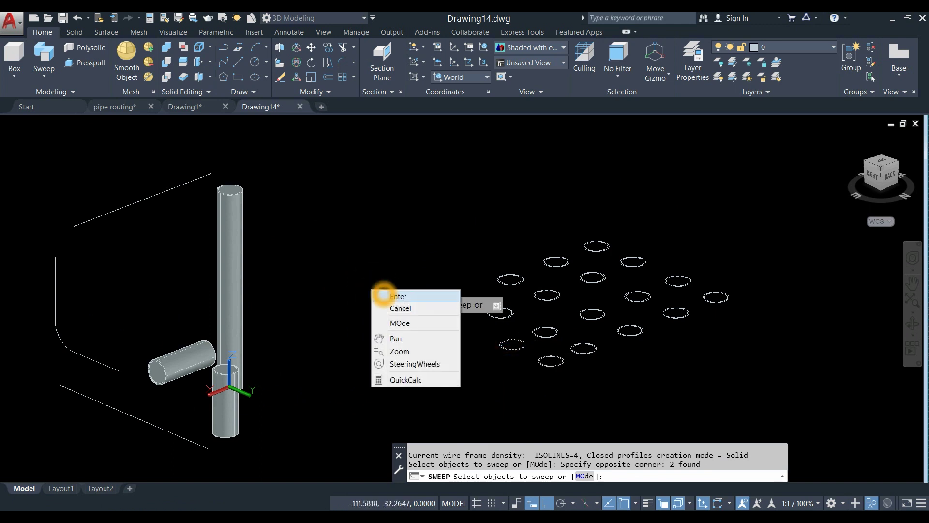
pyautogui.click(390, 296)
pyautogui.click(189, 186)
# Sweep a concentric circle pair along the vertical segment descending from the far end of the top X run.
pyautogui.rightClick(394, 270)
pyautogui.click(406, 276)
pyautogui.click(502, 348)
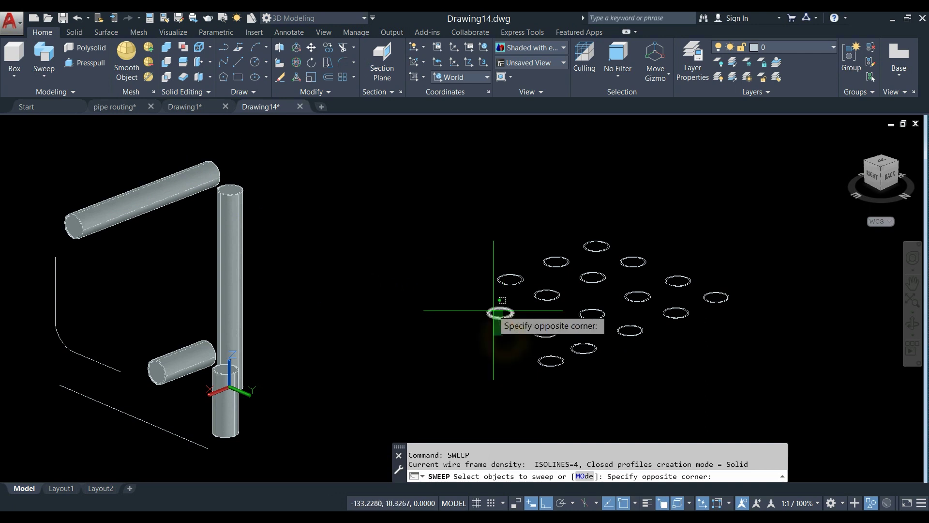
pyautogui.click(450, 283)
pyautogui.rightClick(448, 281)
pyautogui.click(458, 290)
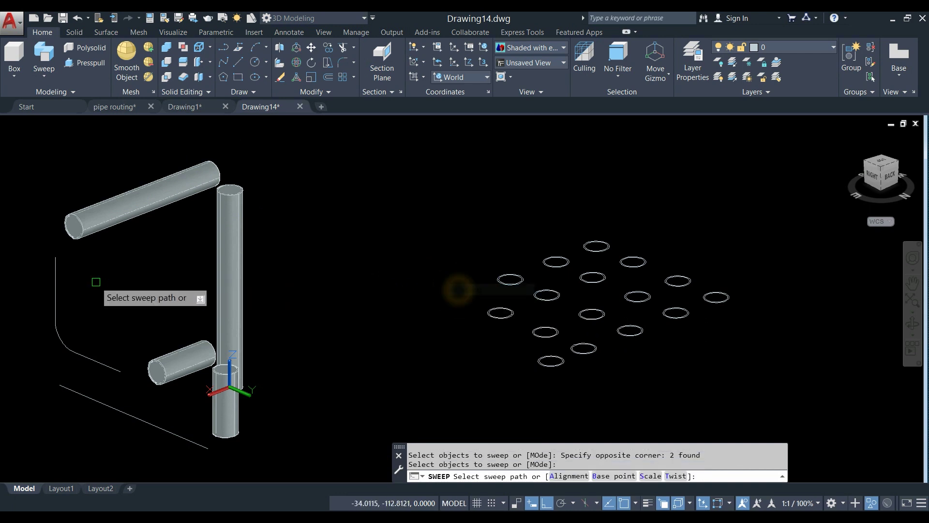
pyautogui.click(54, 280)
# Sweep a concentric circle pair along the short Y segment that follows the descending vertical and its elbow.
pyautogui.rightClick(370, 269)
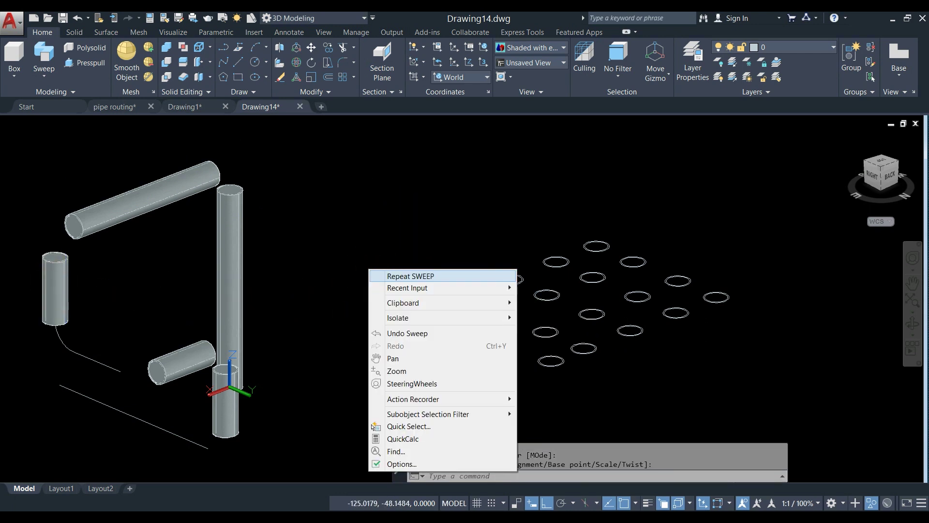
pyautogui.click(406, 272)
pyautogui.click(509, 285)
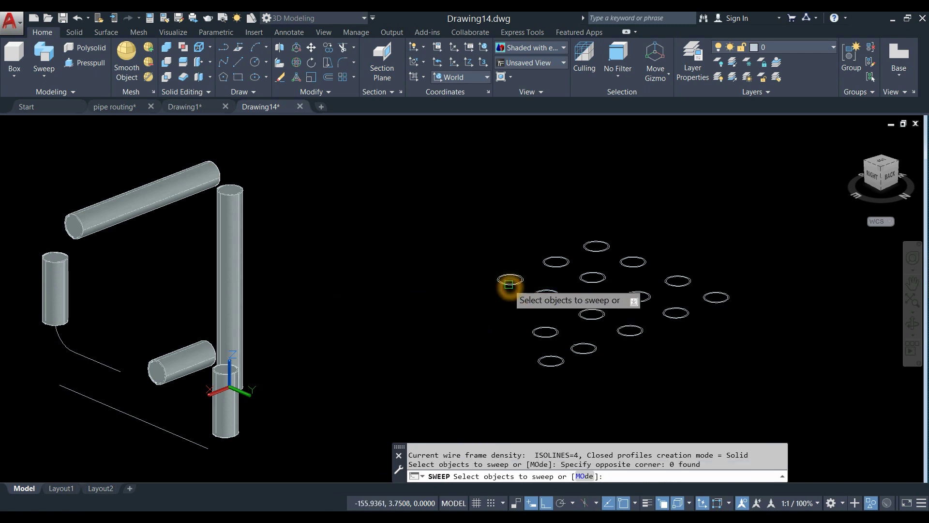
pyautogui.click(512, 291)
pyautogui.rightClick(453, 224)
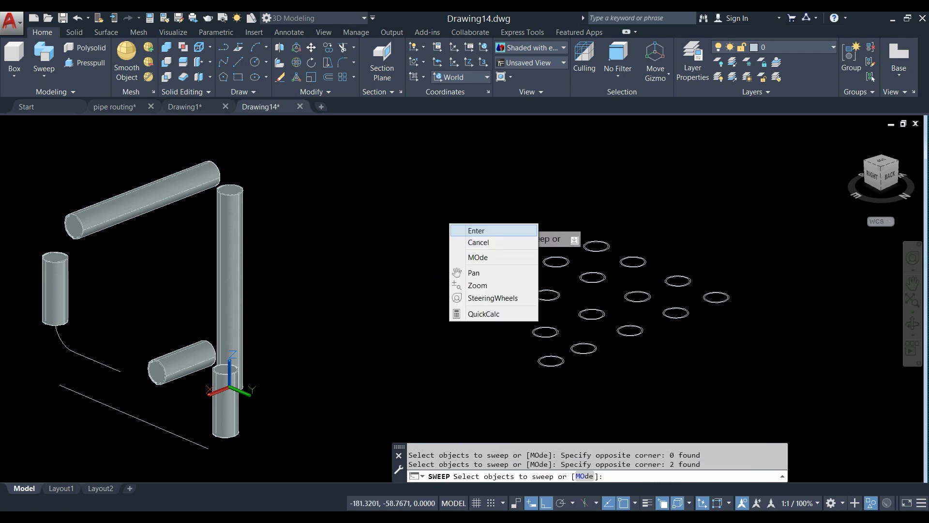
pyautogui.click(461, 231)
pyautogui.click(101, 361)
# Sweep a concentric circle pair along the long final Y segment at the bottom of the routing.
pyautogui.rightClick(377, 274)
pyautogui.click(394, 280)
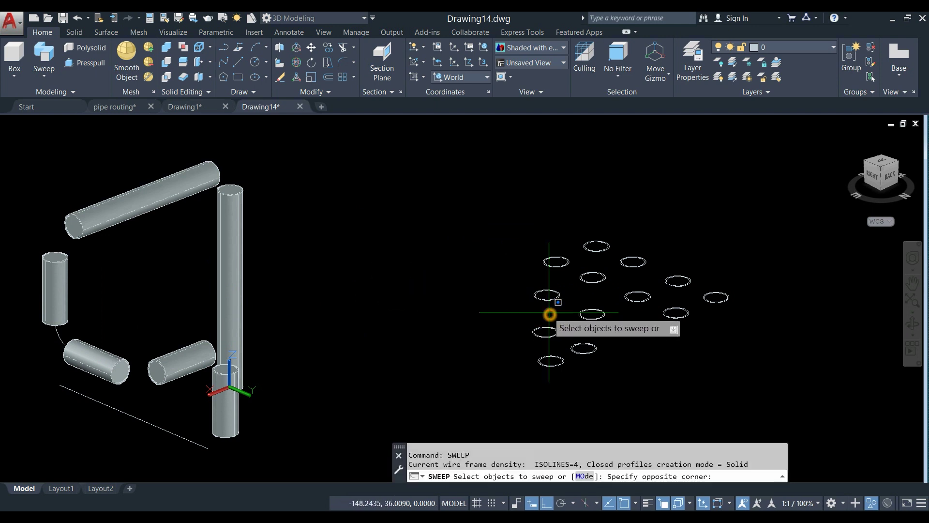
pyautogui.click(539, 297)
pyautogui.rightClick(485, 251)
pyautogui.click(494, 257)
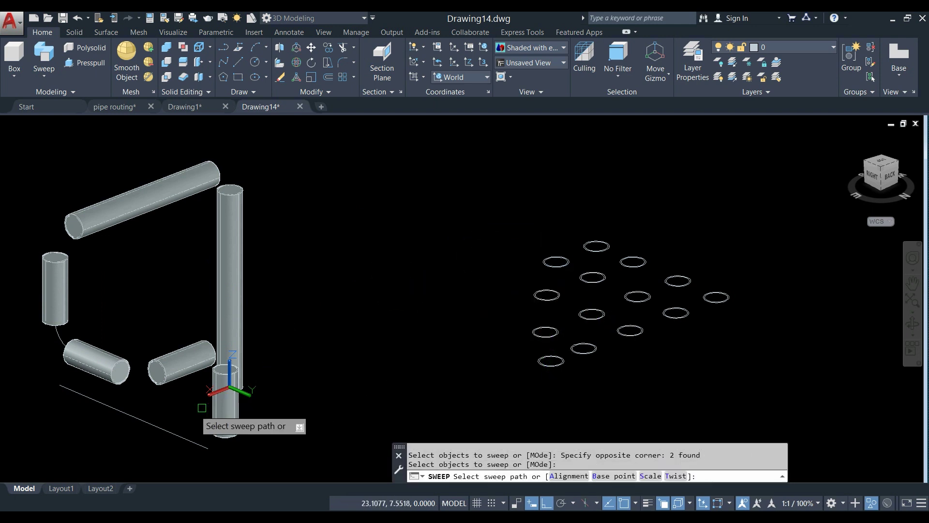
pyautogui.click(162, 428)
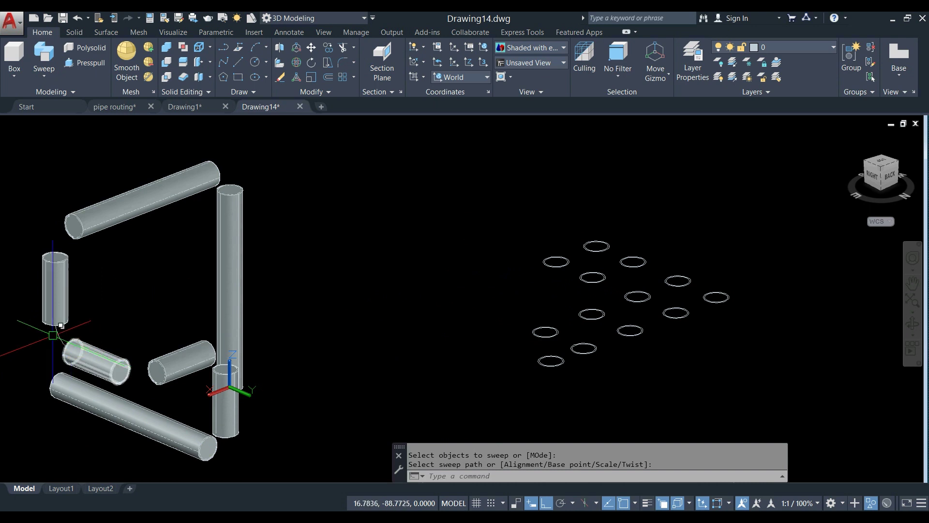
# Sweep a concentric circle pair along the remaining elbow arc between the descending vertical and the short Y segment.
pyautogui.rightClick(366, 269)
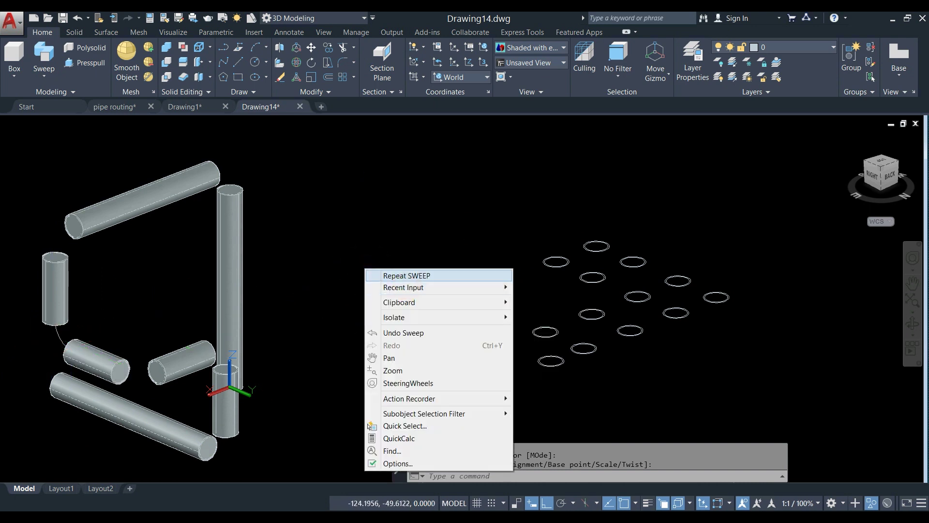
pyautogui.click(404, 275)
pyautogui.click(550, 372)
pyautogui.click(549, 357)
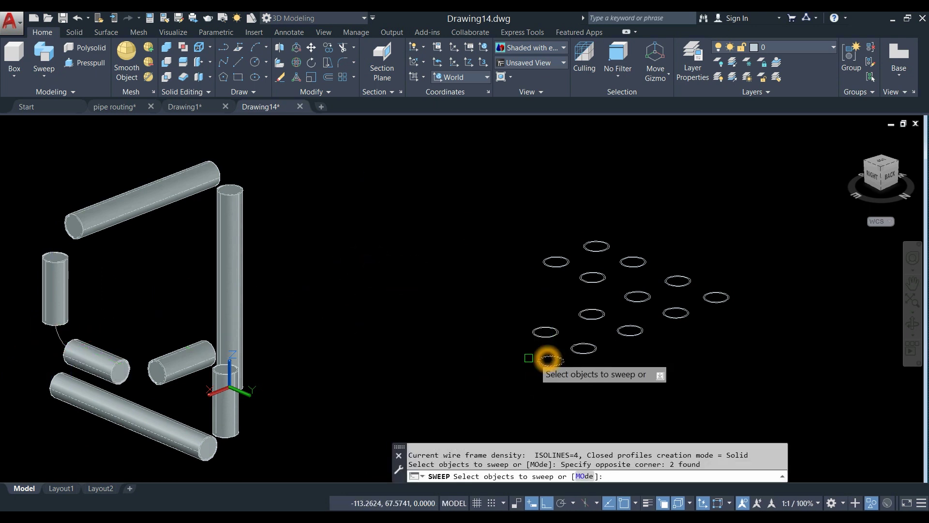
pyautogui.rightClick(399, 300)
pyautogui.click(422, 309)
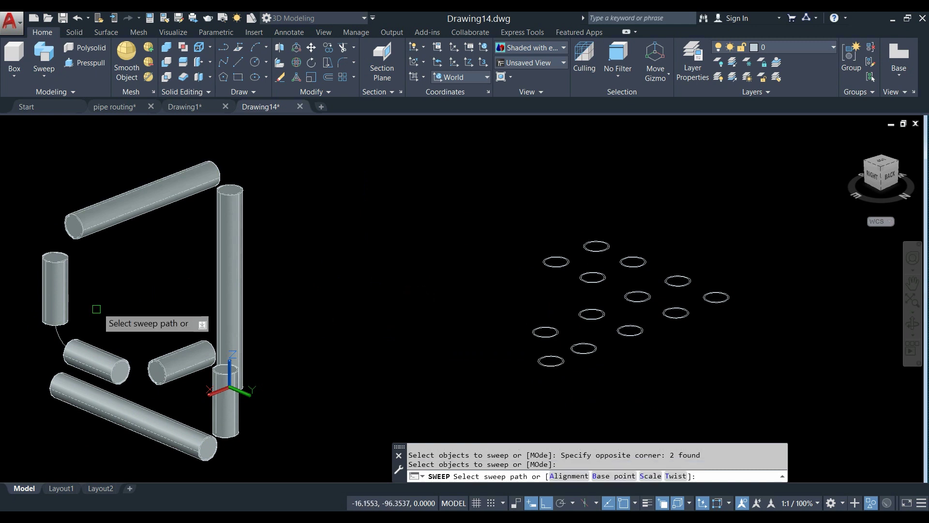
pyautogui.click(57, 337)
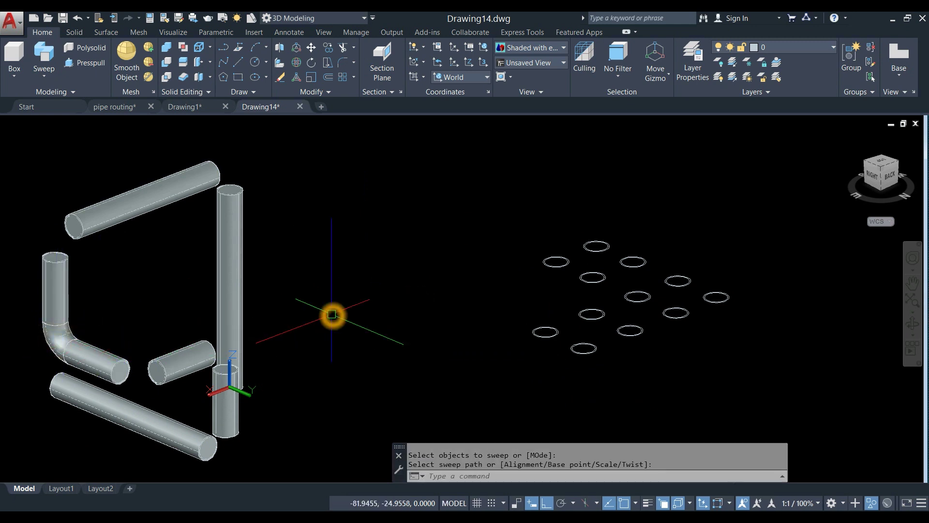
# Erase all the leftover concentric circles beside the pipe routing.
pyautogui.scroll(-5, 332, 315)
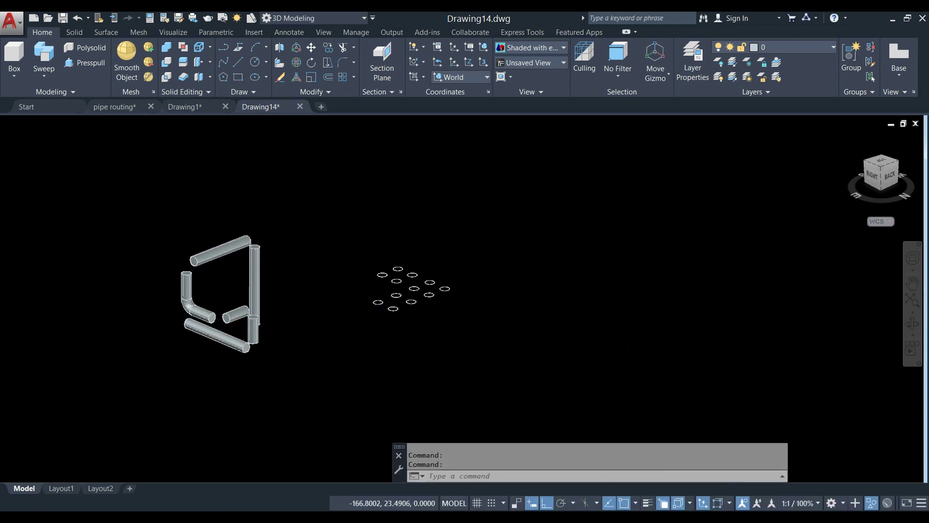
pyautogui.scroll(2, 384, 287)
pyautogui.click(340, 217)
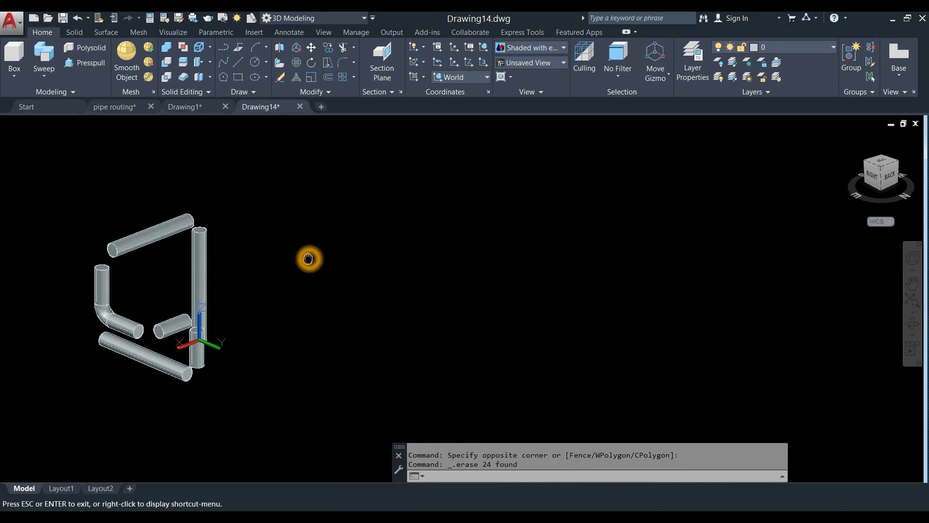
# Subtract the inner solid from the outer solid of the top X pipe to make it hollow.
pyautogui.moveTo(307, 260); pyautogui.dragTo(407, 239, button='middle')
pyautogui.scroll(2, 227, 267)
pyautogui.keyDown('shift'); pyautogui.moveTo(232, 255); pyautogui.dragTo(353, 276, button='middle'); pyautogui.keyUp('shift')
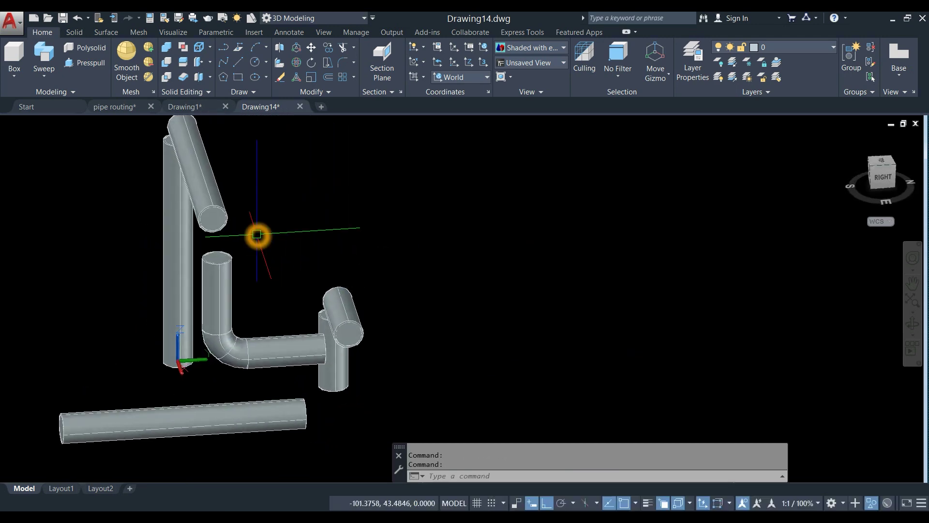
pyautogui.scroll(3, 255, 233)
pyautogui.moveTo(255, 234); pyautogui.dragTo(273, 284, button='middle')
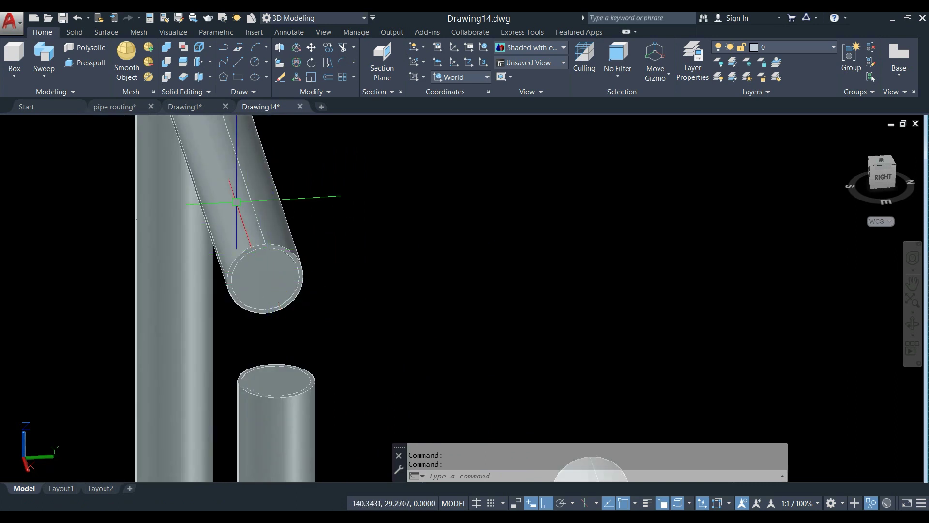
pyautogui.click(166, 62)
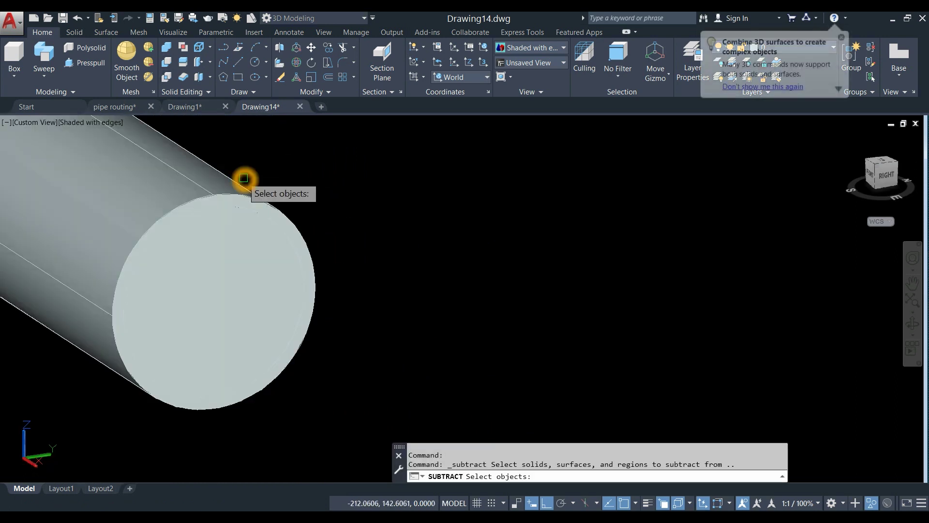
pyautogui.scroll(2, 246, 181)
pyautogui.moveTo(246, 182); pyautogui.dragTo(327, 209, button='middle')
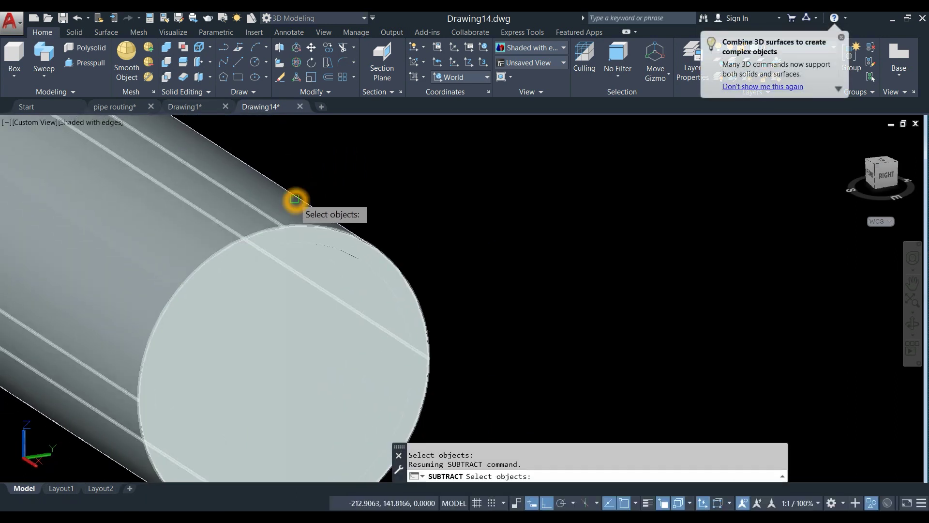
pyautogui.click(296, 198)
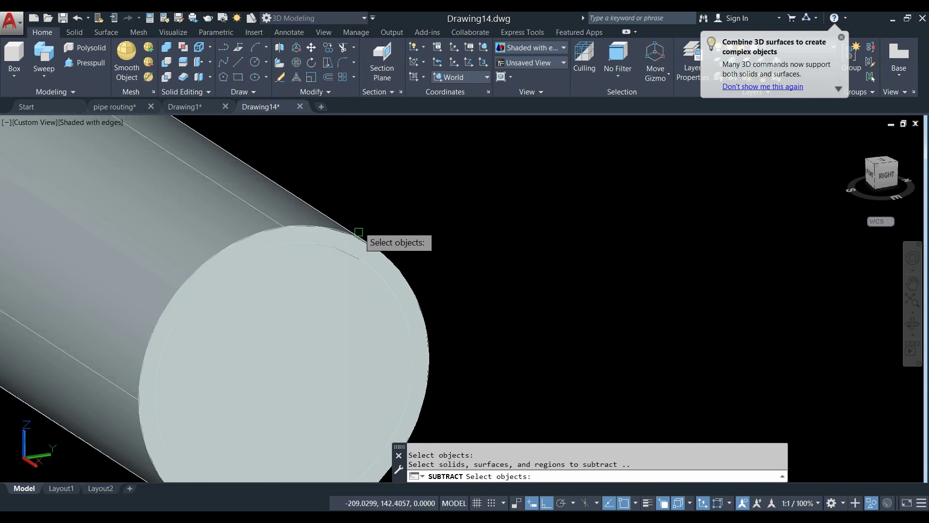
pyautogui.click(355, 259)
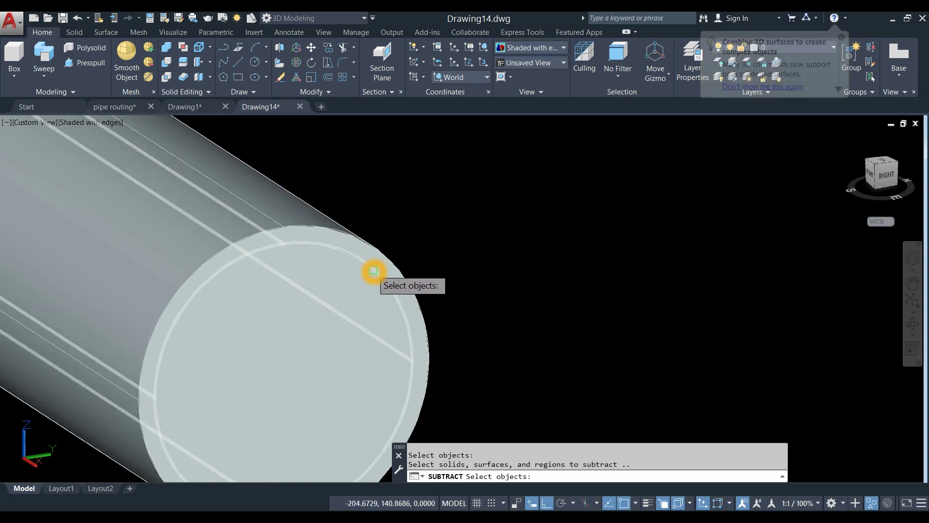
pyautogui.click(406, 208)
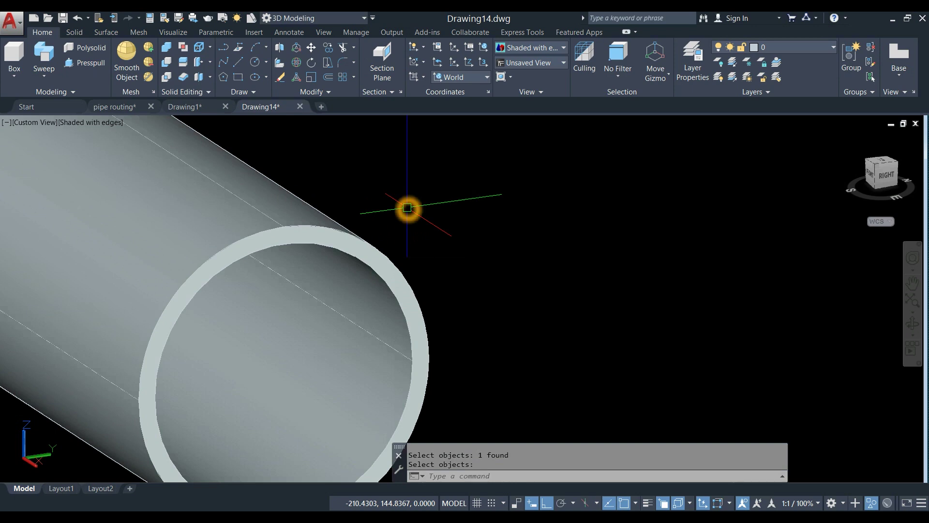
# Subtract the inner solid from the outer solid of the tall vertical pipe to make it hollow.
pyautogui.scroll(-5, 407, 208)
pyautogui.rightClick(432, 189)
pyautogui.click(438, 196)
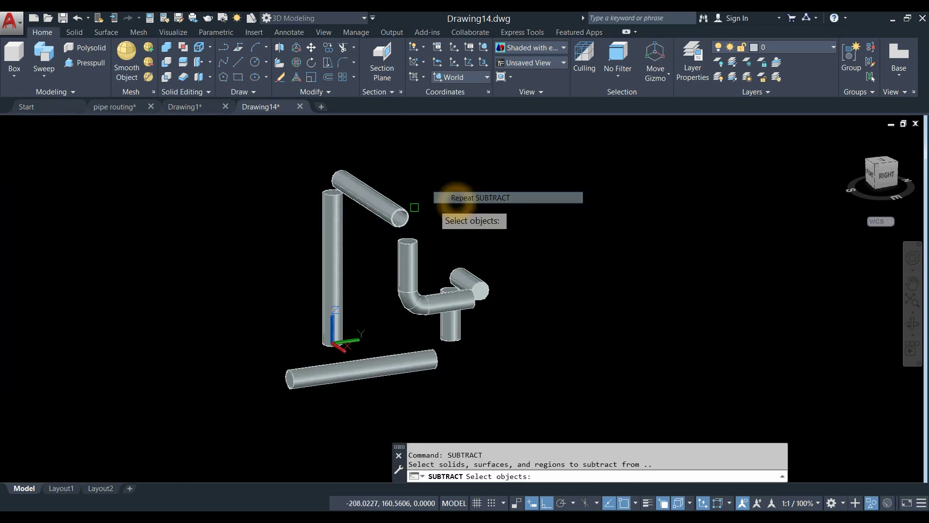
pyautogui.scroll(5, 310, 188)
pyautogui.scroll(5, 471, 269)
pyautogui.moveTo(471, 270); pyautogui.dragTo(368, 260, button='middle')
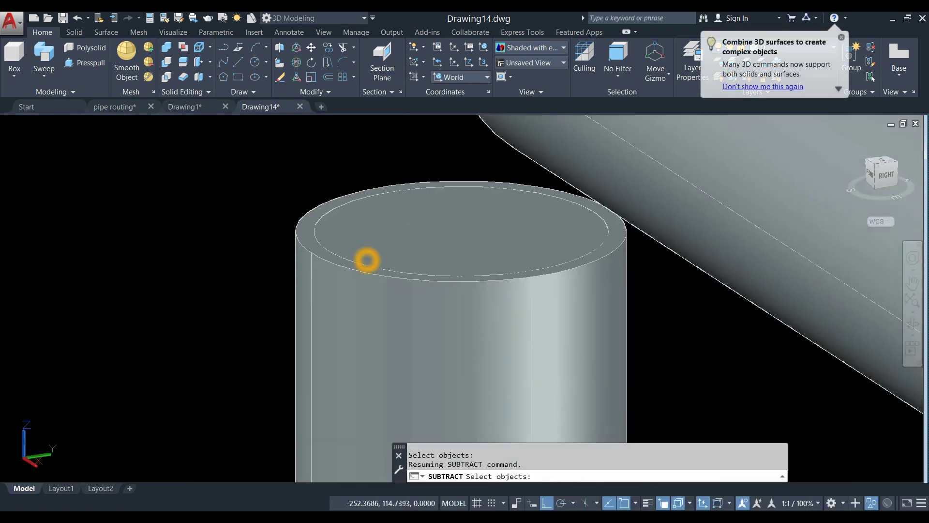
pyautogui.click(399, 293)
pyautogui.rightClick(307, 172)
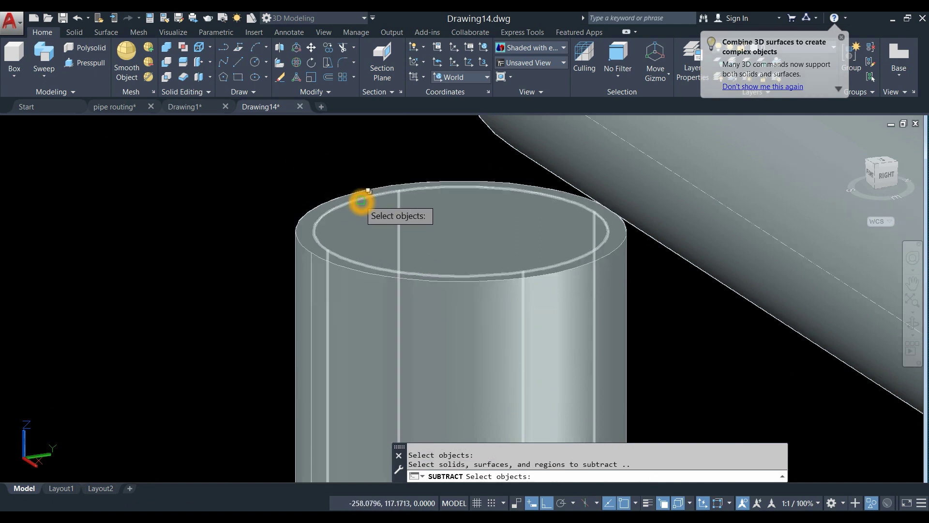
pyautogui.click(361, 204)
pyautogui.rightClick(300, 157)
pyautogui.rightClick(300, 157)
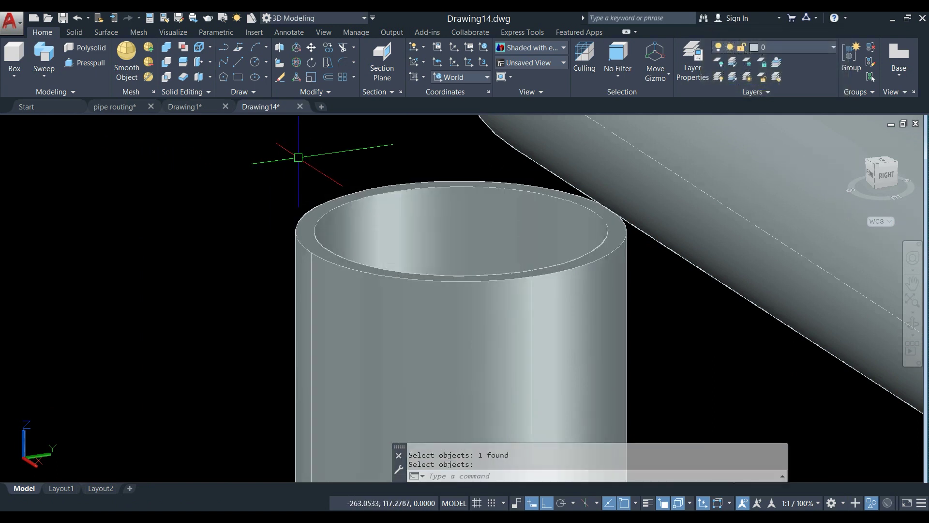
# Subtract the inner solid from the outer solid of the descending vertical pipe above the elbow.
pyautogui.scroll(-5, 299, 158)
pyautogui.moveTo(365, 282); pyautogui.dragTo(235, 213, button='middle')
pyautogui.press('Return')
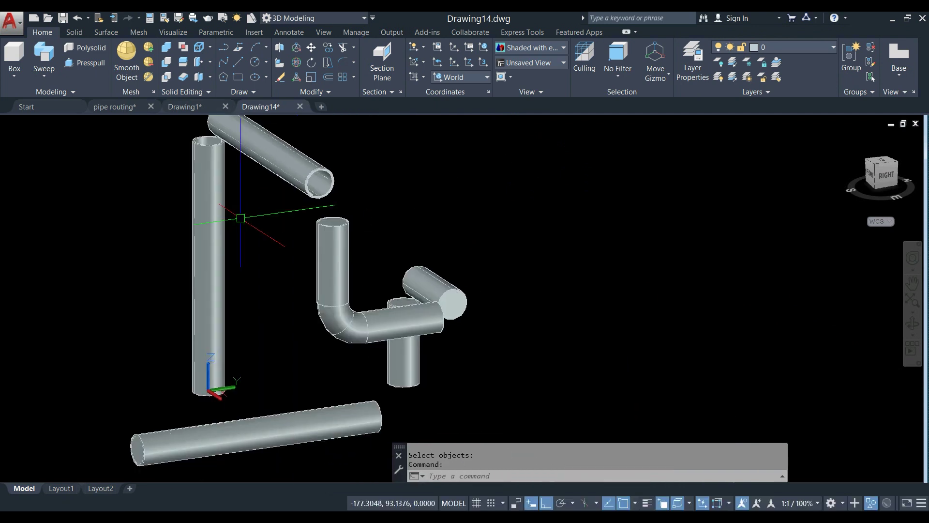
pyautogui.scroll(3, 352, 256)
pyautogui.rightClick(361, 150)
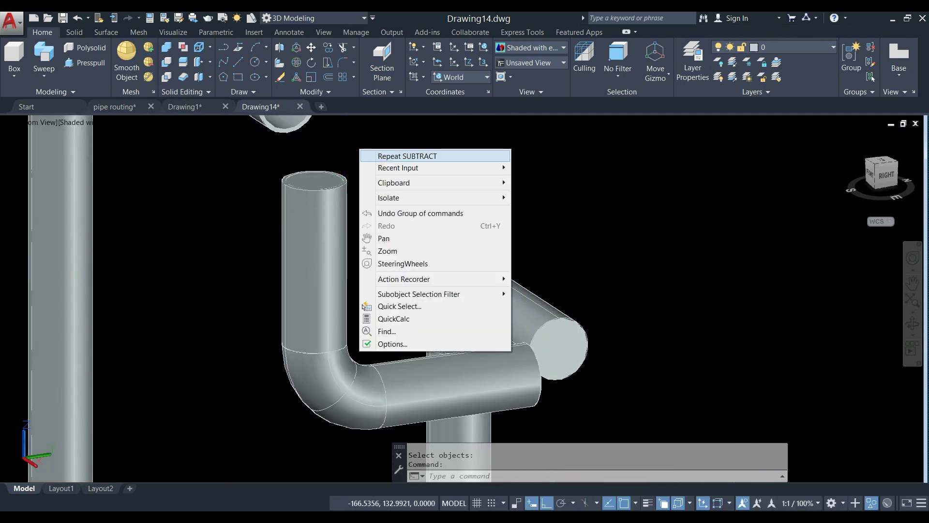
pyautogui.click(387, 156)
pyautogui.scroll(5, 351, 179)
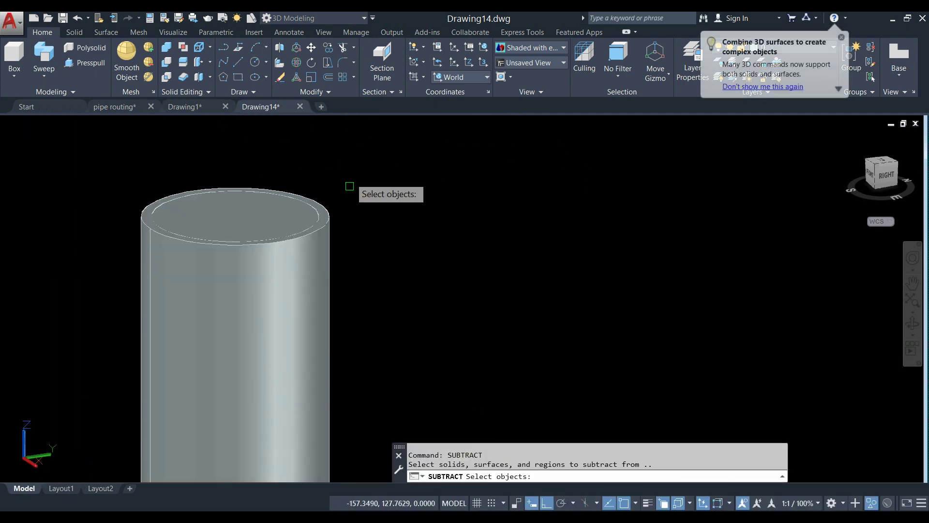
pyautogui.click(332, 237)
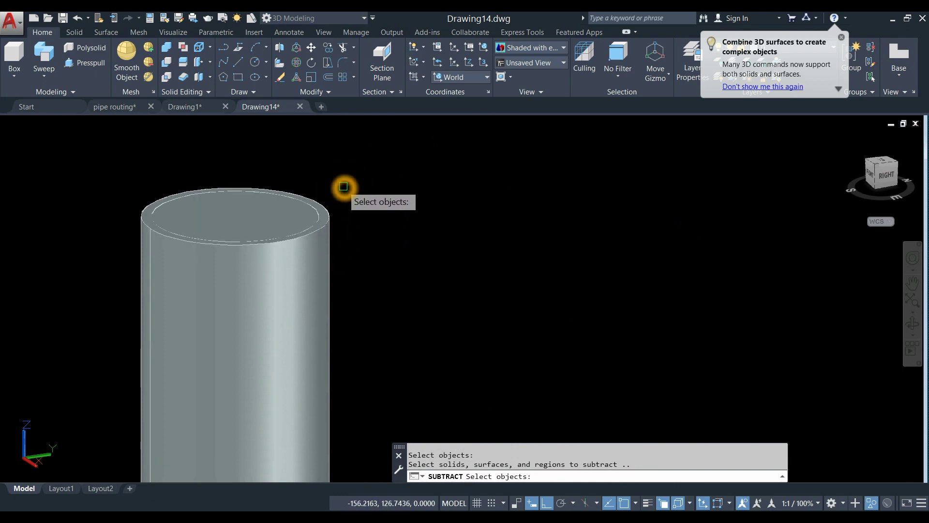
pyautogui.scroll(2, 342, 187)
pyautogui.click(272, 219)
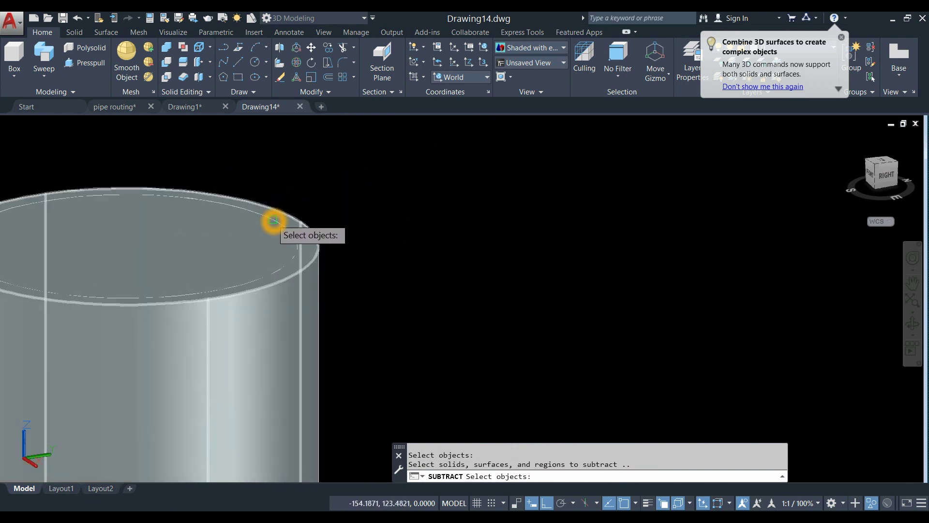
pyautogui.click(285, 231)
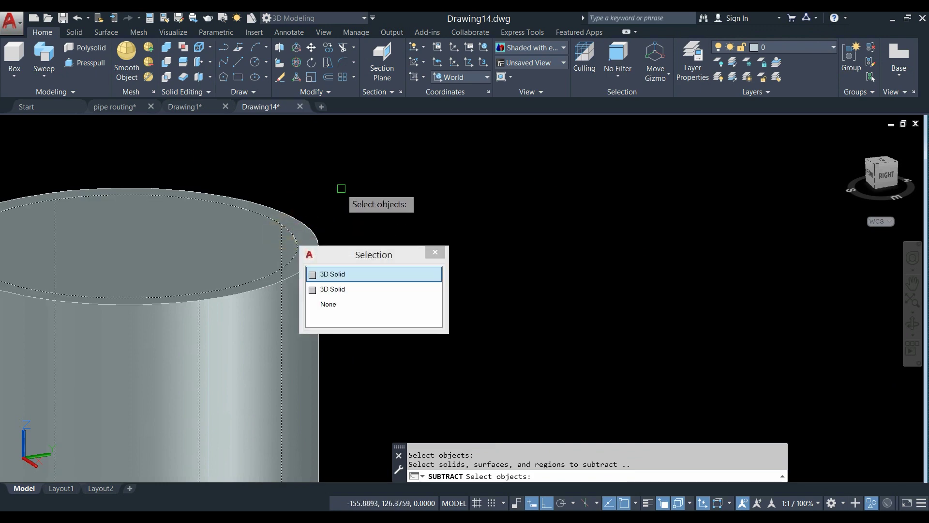
pyautogui.rightClick(342, 188)
# Subtract the inner solid from the outer solid of the short X pipe near the end of the short Y pipe.
pyautogui.scroll(-5, 341, 189)
pyautogui.scroll(2, 430, 295)
pyautogui.click(437, 321)
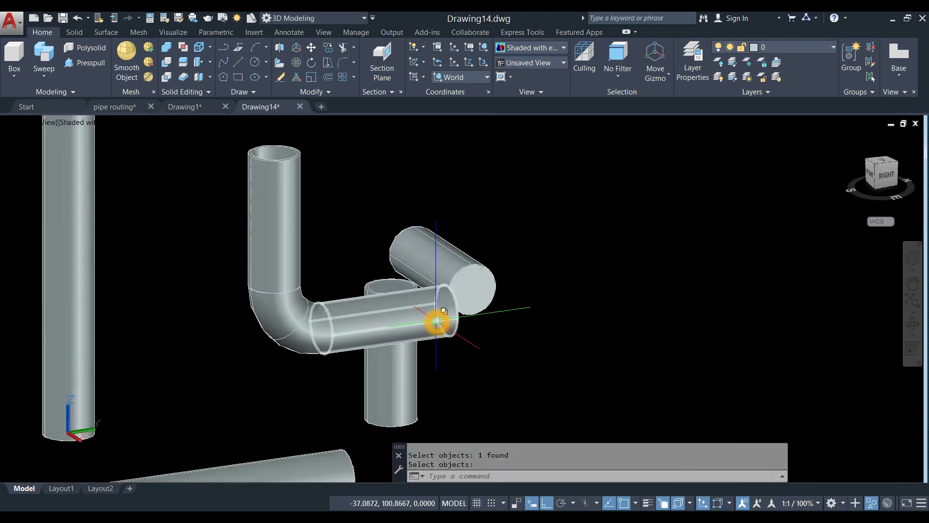
pyautogui.scroll(1, 503, 302)
pyautogui.rightClick(498, 226)
pyautogui.click(515, 234)
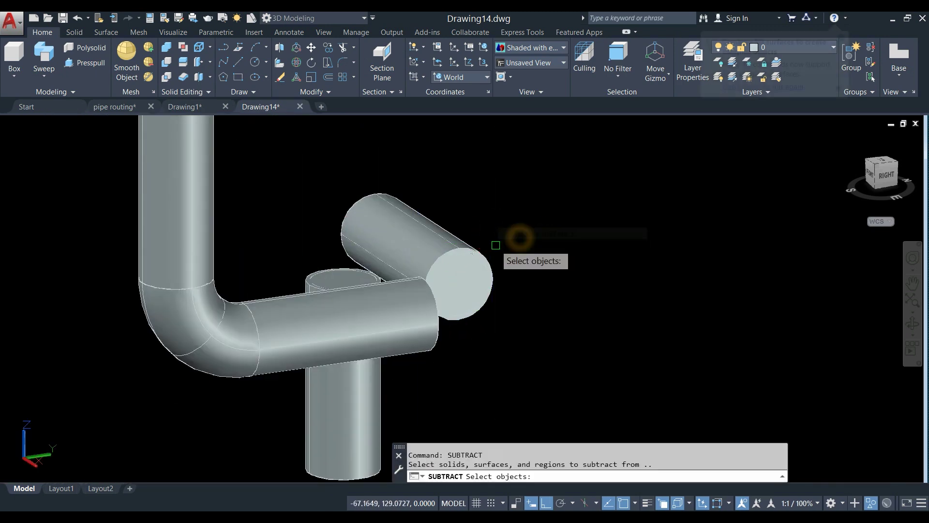
pyautogui.scroll(4, 496, 246)
pyautogui.click(400, 237)
pyautogui.rightClick(437, 218)
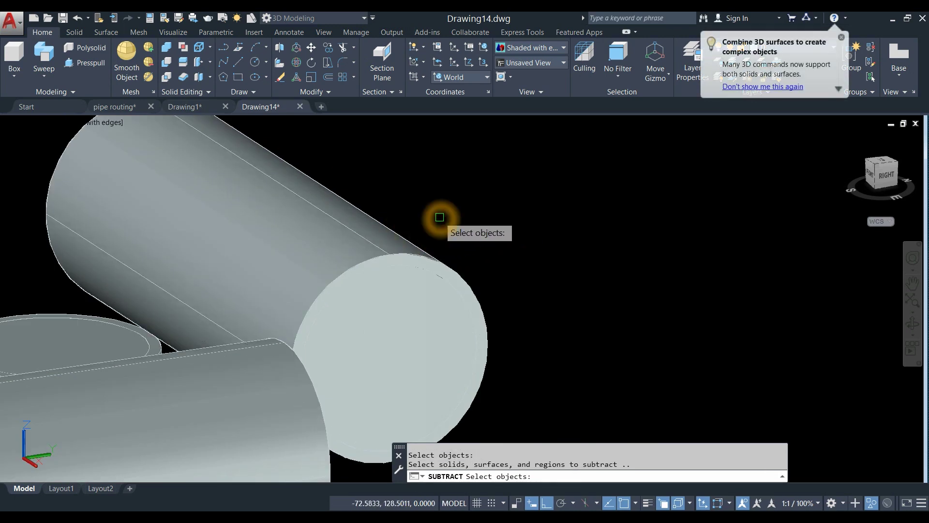
pyautogui.click(452, 287)
pyautogui.click(475, 245)
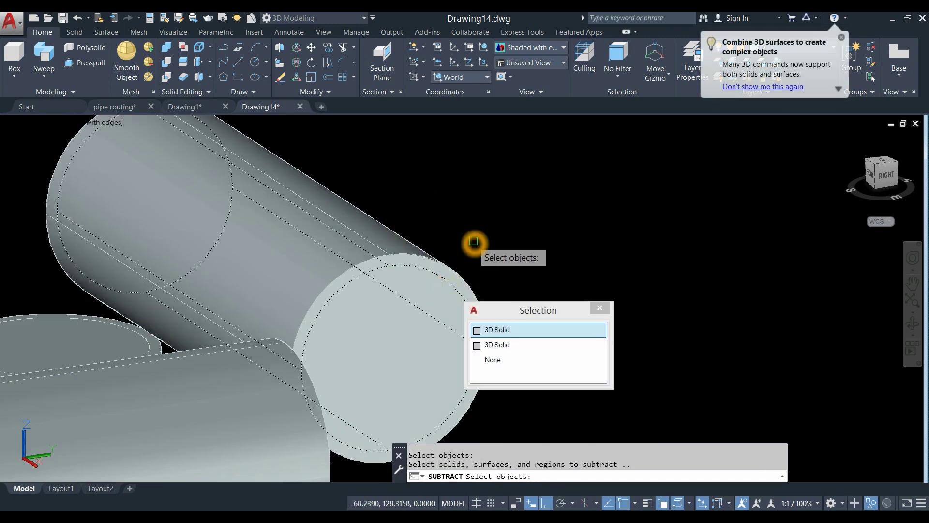
pyautogui.rightClick(474, 241)
# Hollow the short Y pipe attached to the elbow by subtracting its inner solid from its outer solid.
pyautogui.scroll(-5, 474, 241)
pyautogui.keyDown('shift'); pyautogui.moveTo(473, 248); pyautogui.dragTo(365, 237, button='middle'); pyautogui.keyUp('shift')
pyautogui.rightClick(364, 236)
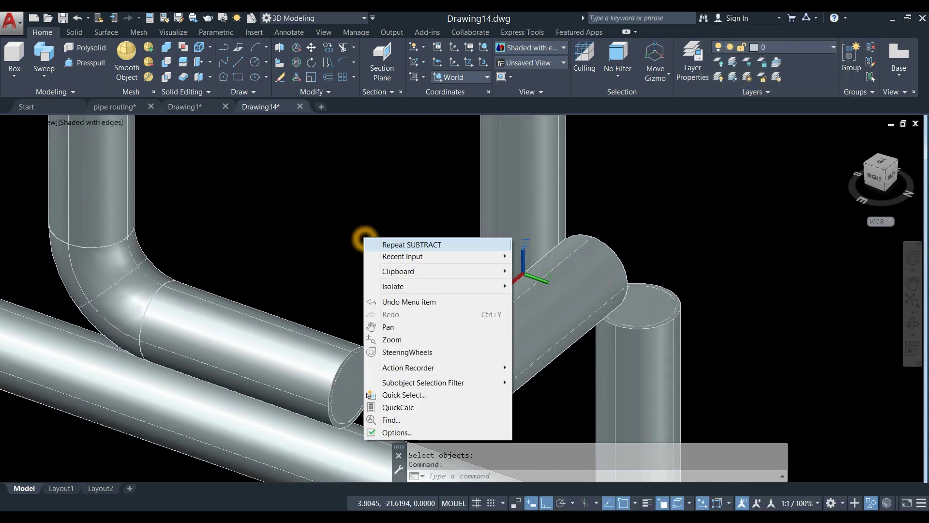
pyautogui.click(383, 241)
pyautogui.click(314, 345)
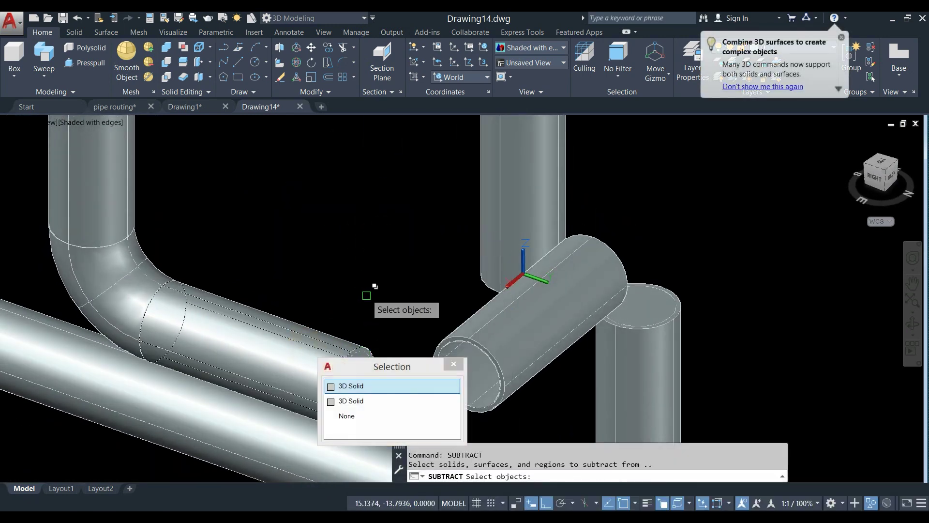
pyautogui.moveTo(364, 290); pyautogui.dragTo(357, 268, button='middle')
pyautogui.scroll(-3, 353, 269)
pyautogui.scroll(8, 353, 311)
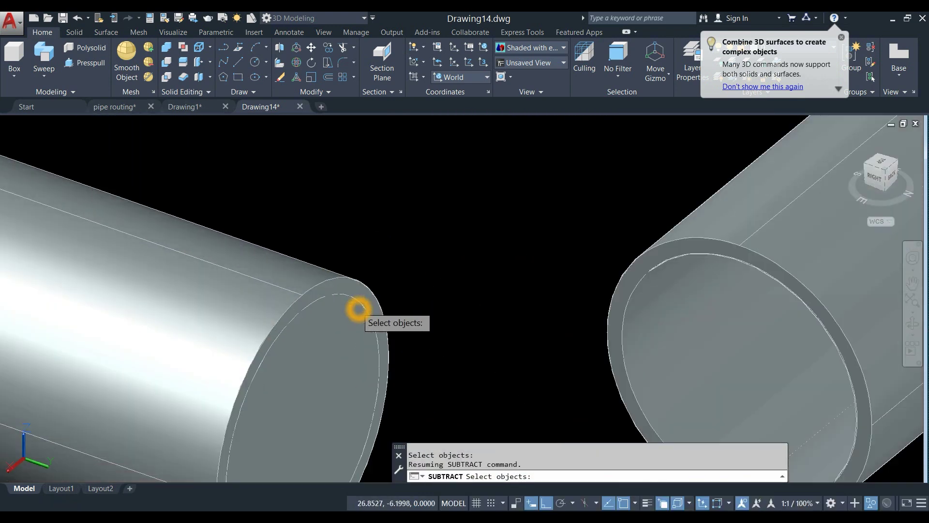
pyautogui.click(358, 304)
pyautogui.rightClick(386, 251)
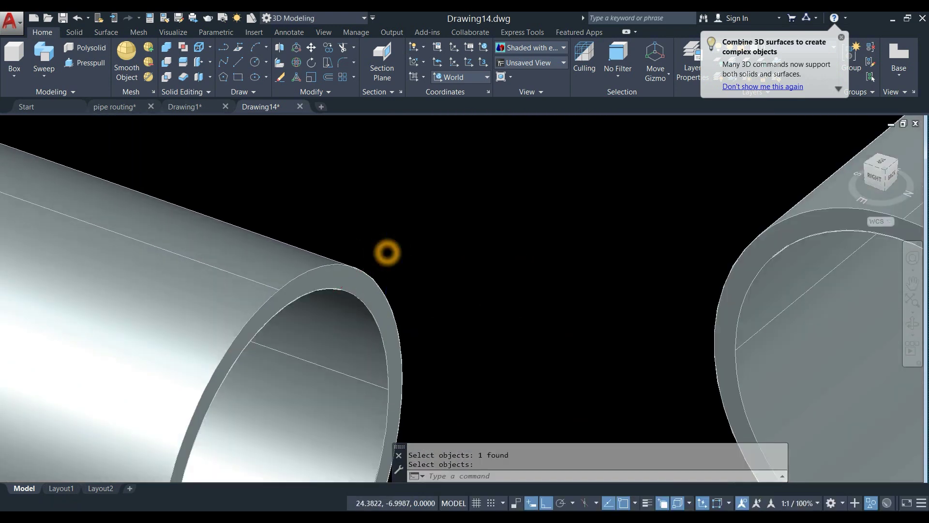
# Hollow the long Y pipe at the bottom of the routing by subtracting its inner solid from its outer solid.
pyautogui.scroll(-9, 387, 250)
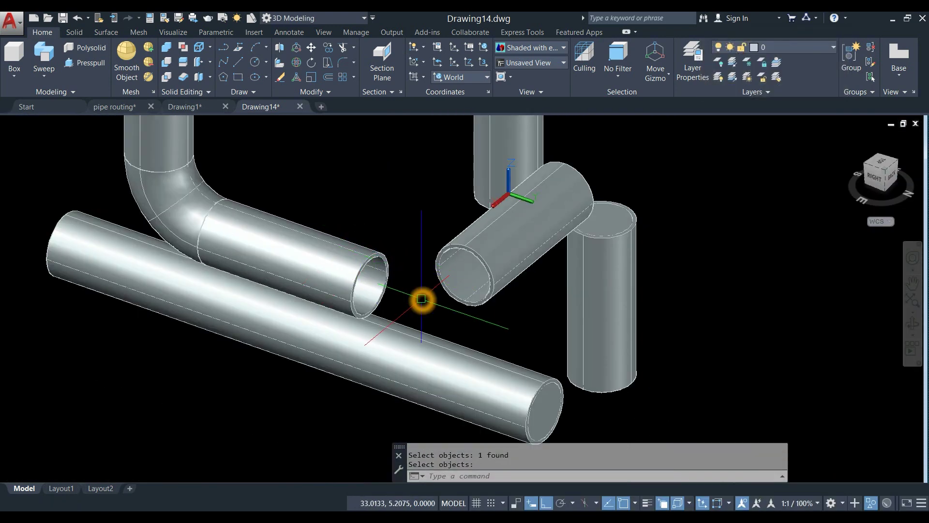
pyautogui.scroll(-3, 422, 299)
pyautogui.click(434, 347)
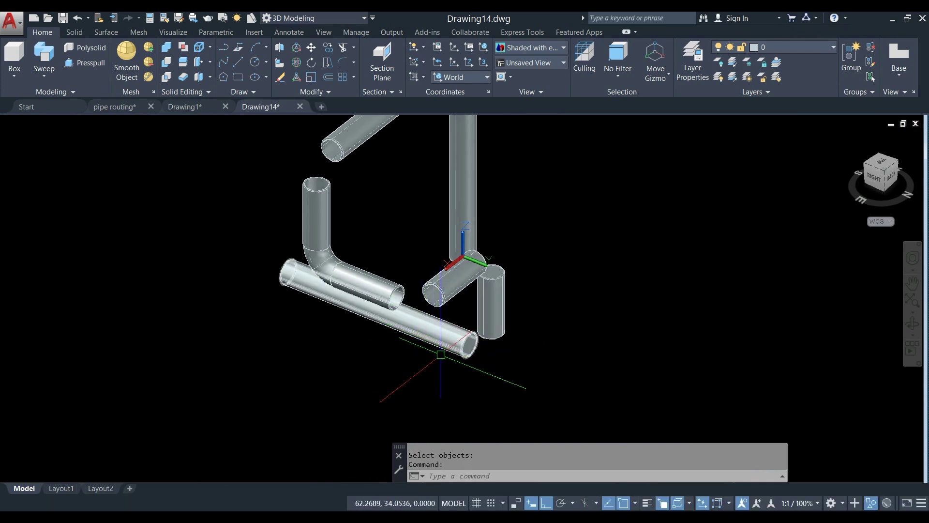
pyautogui.scroll(2, 465, 365)
pyautogui.keyDown('shift'); pyautogui.moveTo(485, 375); pyautogui.dragTo(411, 339, button='middle'); pyautogui.keyUp('shift')
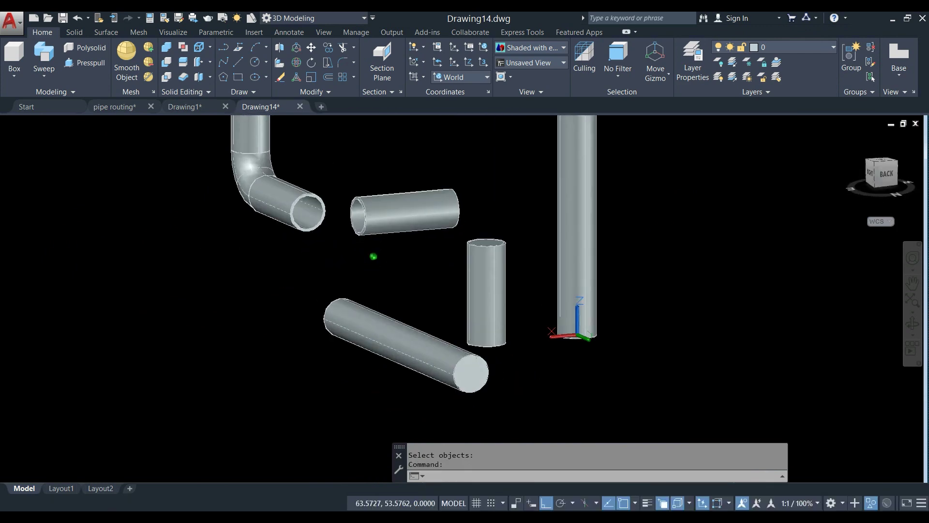
pyautogui.rightClick(408, 286)
pyautogui.click(426, 295)
pyautogui.scroll(5, 453, 373)
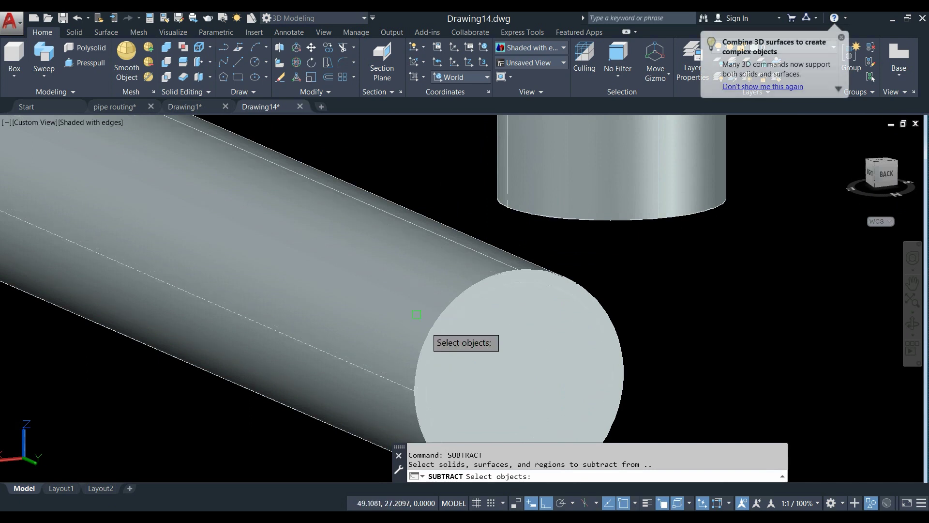
pyautogui.click(401, 299)
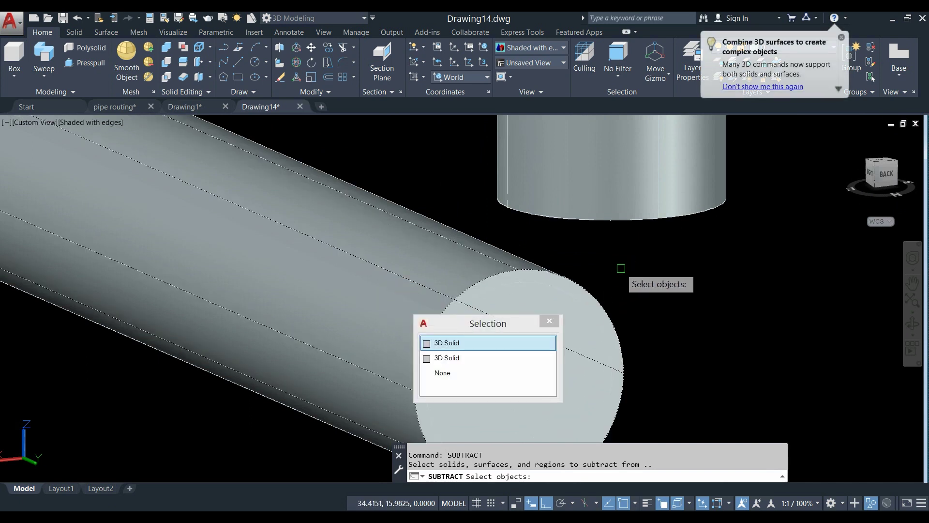
pyautogui.press('Escape')
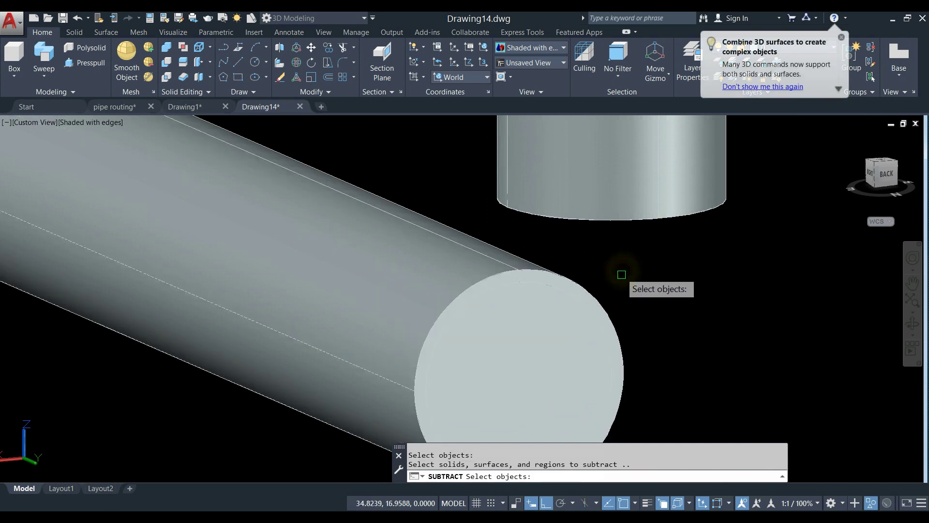
pyautogui.click(584, 309)
pyautogui.press('Return')
pyautogui.press('Return')
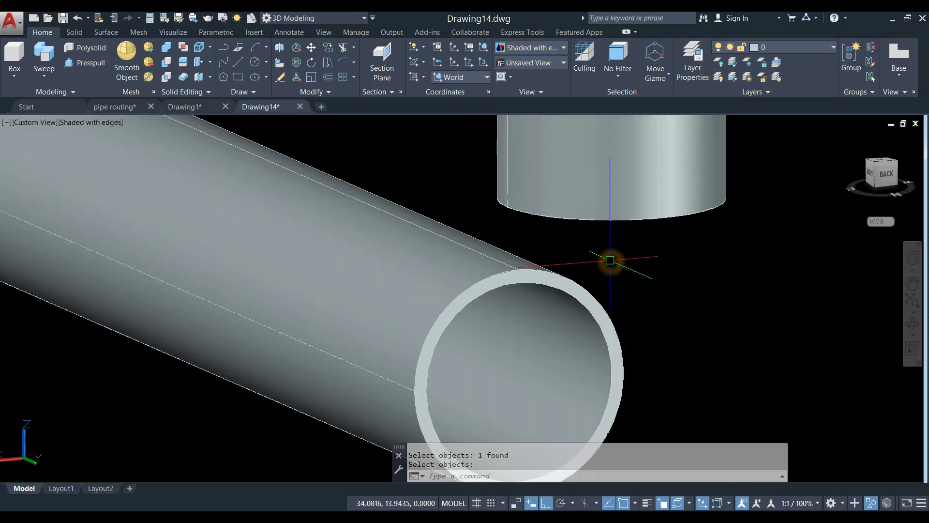
# Subtract the inner solid from the outer solid of the short vertical pipe near the origin to make it hollow.
pyautogui.scroll(-5, 609, 260)
pyautogui.scroll(-1, 597, 275)
pyautogui.moveTo(597, 275); pyautogui.dragTo(452, 438, button='middle')
pyautogui.keyDown('shift'); pyautogui.moveTo(389, 270); pyautogui.dragTo(479, 279, button='middle'); pyautogui.keyUp('shift')
pyautogui.rightClick(496, 201)
pyautogui.click(519, 208)
pyautogui.scroll(5, 517, 227)
pyautogui.click(509, 248)
pyautogui.keyDown('shift'); pyautogui.moveTo(510, 249); pyautogui.dragTo(498, 321, button='middle'); pyautogui.keyUp('shift')
pyautogui.click(494, 305)
pyautogui.rightClick(519, 199)
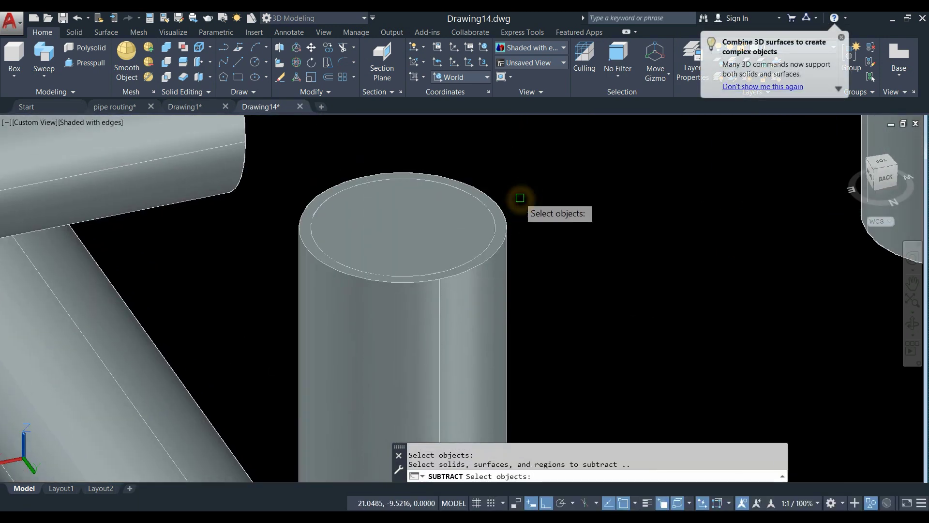
pyautogui.click(496, 228)
pyautogui.rightClick(539, 187)
# Hide the hollow descending vertical pipe above the elbow to expose the elbow's end face.
pyautogui.scroll(-2, 532, 190)
pyautogui.scroll(-3, 527, 189)
pyautogui.keyDown('shift'); pyautogui.moveTo(528, 190); pyautogui.dragTo(610, 244, button='middle'); pyautogui.keyUp('shift')
pyautogui.scroll(5, 290, 244)
pyautogui.moveTo(290, 245); pyautogui.dragTo(473, 320, button='middle')
pyautogui.scroll(-6, 423, 286)
pyautogui.click(394, 248)
pyautogui.rightClick(440, 173)
pyautogui.moveTo(484, 222)
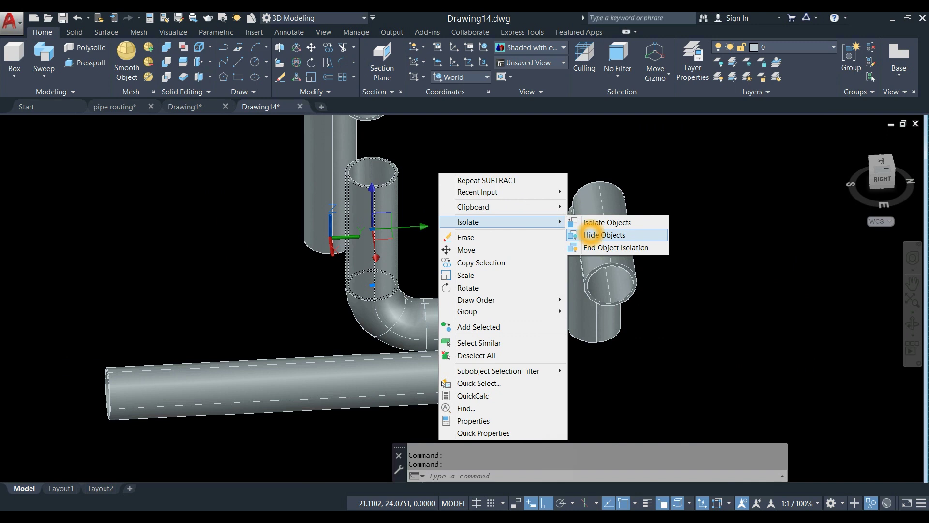
pyautogui.click(593, 234)
pyautogui.scroll(5, 387, 287)
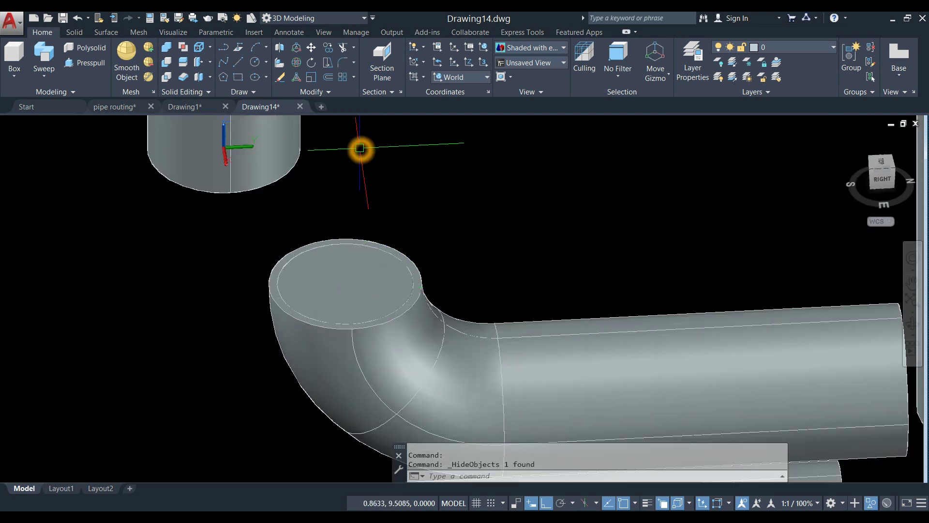
# Subtract the inner solid from the outer solid of the elbow joined to the short Y pipe.
pyautogui.click(167, 61)
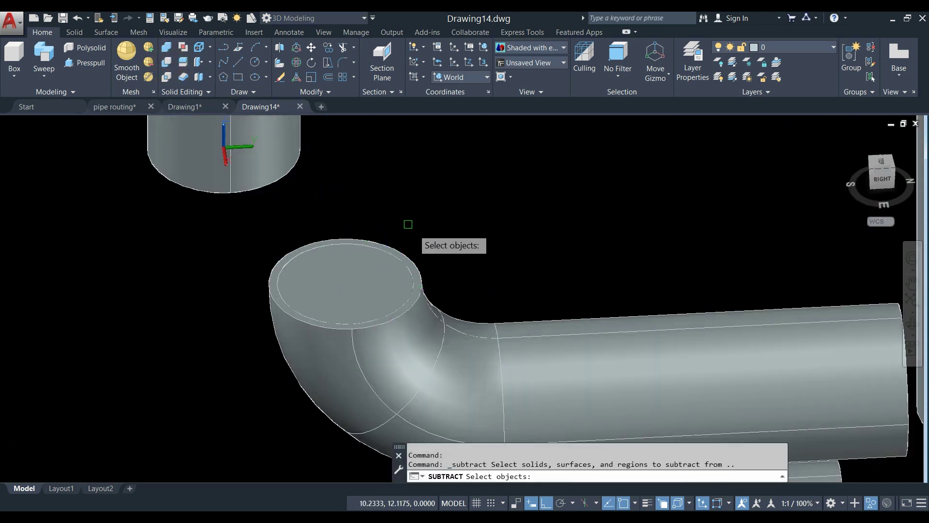
pyautogui.click(426, 320)
pyautogui.click(447, 241)
pyautogui.rightClick(429, 259)
pyautogui.scroll(5, 427, 258)
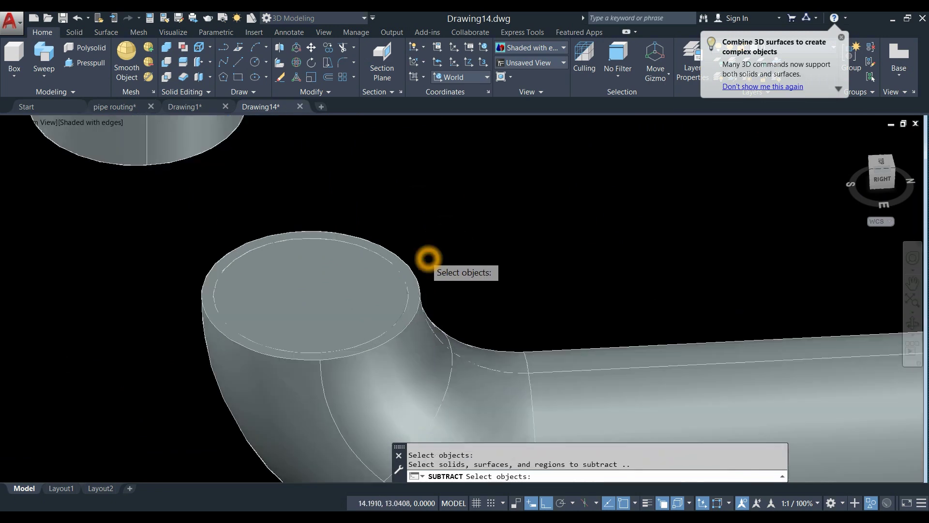
pyautogui.click(379, 283)
pyautogui.click(375, 289)
pyautogui.press('Return')
# End the object isolation to bring all hidden pipes and elbows of the routing back into view.
pyautogui.scroll(-6, 415, 222)
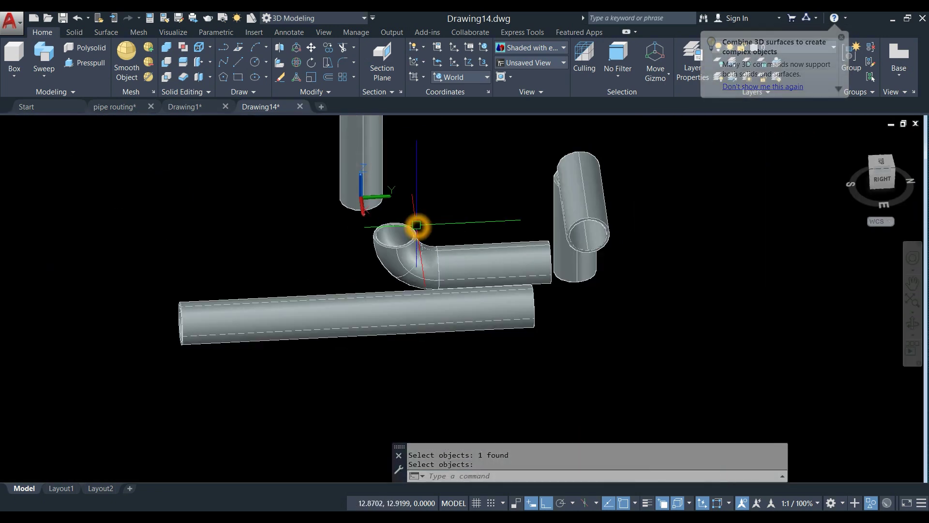
pyautogui.keyDown('shift'); pyautogui.moveTo(416, 225); pyautogui.dragTo(409, 253, button='middle'); pyautogui.keyUp('shift')
pyautogui.keyDown('shift'); pyautogui.moveTo(489, 302); pyautogui.dragTo(402, 290, button='middle'); pyautogui.keyUp('shift')
pyautogui.keyDown('shift'); pyautogui.moveTo(462, 286); pyautogui.dragTo(444, 286, button='middle'); pyautogui.keyUp('shift')
pyautogui.scroll(-2, 443, 286)
pyautogui.moveTo(407, 259); pyautogui.dragTo(307, 367, button='middle')
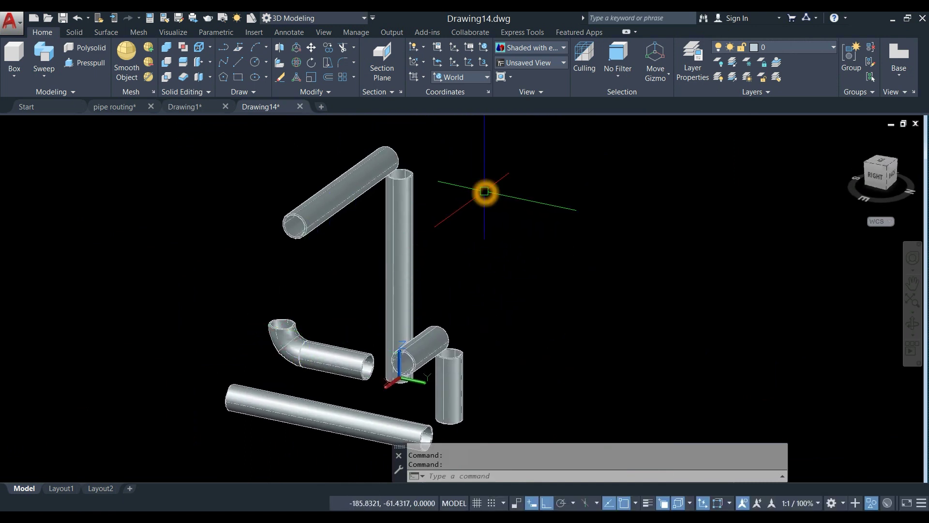
pyautogui.rightClick(518, 201)
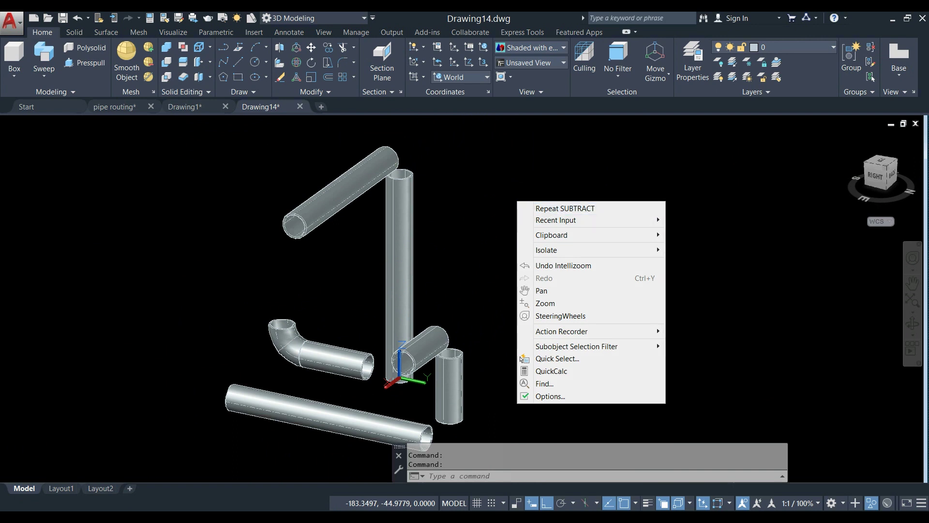
pyautogui.click(627, 256)
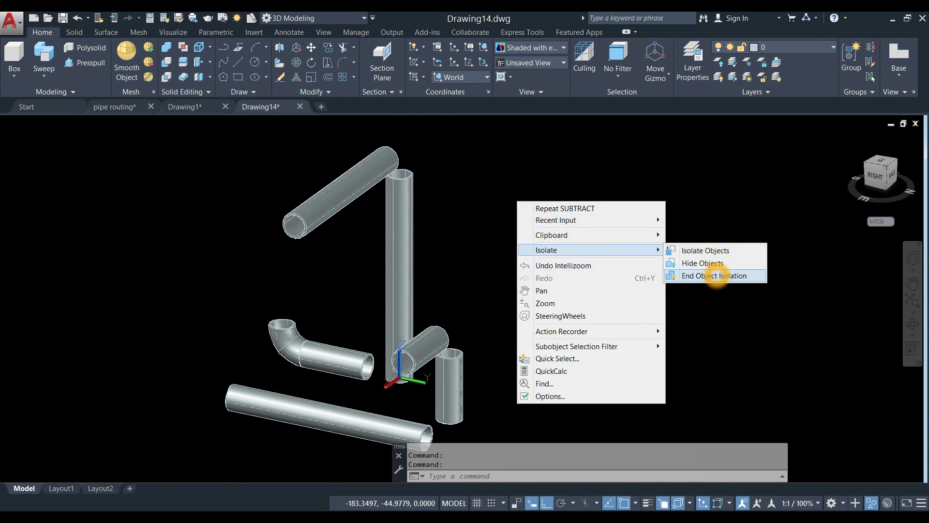
pyautogui.click(716, 276)
pyautogui.scroll(-1, 597, 290)
pyautogui.keyDown('shift'); pyautogui.moveTo(587, 305); pyautogui.dragTo(445, 208, button='middle'); pyautogui.keyUp('shift')
pyautogui.keyDown('shift'); pyautogui.moveTo(518, 218); pyautogui.dragTo(596, 293, button='middle'); pyautogui.keyUp('shift')
pyautogui.keyDown('shift'); pyautogui.moveTo(711, 329); pyautogui.dragTo(556, 285, button='middle'); pyautogui.keyUp('shift')
pyautogui.moveTo(485, 280); pyautogui.dragTo(350, 305, button='middle')
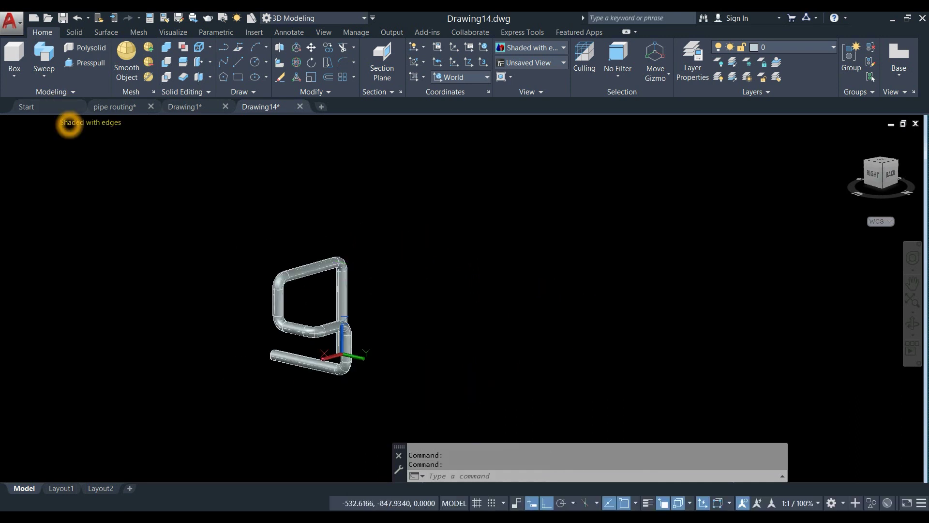
# Change the visual style of the pipe routing view to Realistic.
pyautogui.click(89, 123)
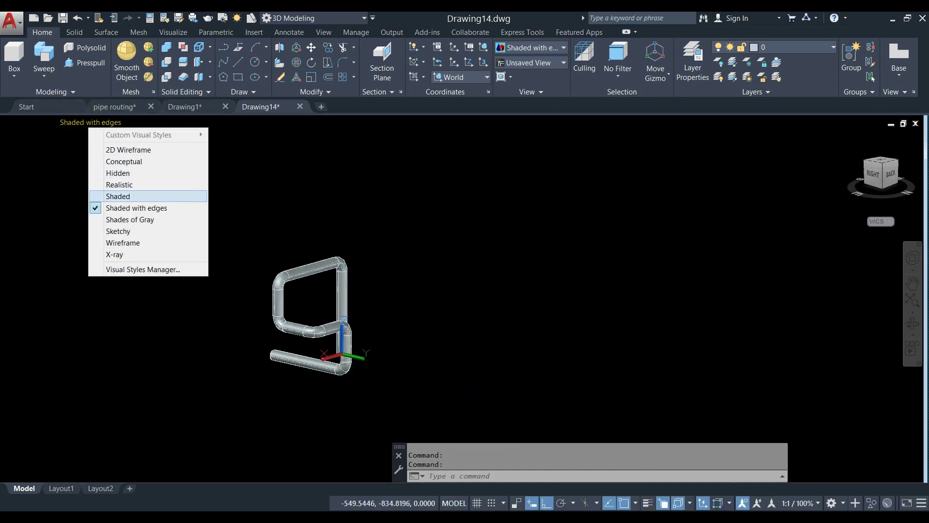
pyautogui.click(124, 185)
pyautogui.scroll(5, 356, 298)
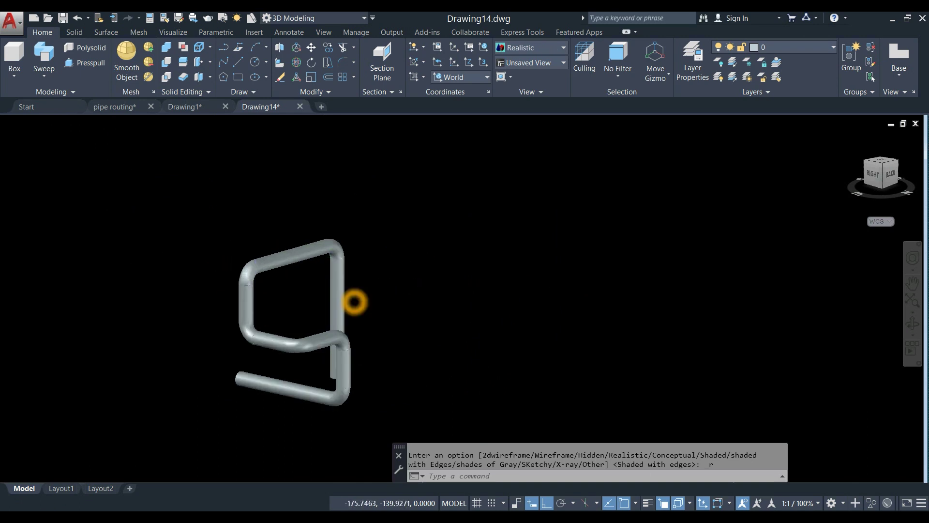
# Open the Materials Browser with the MATERIALS command and place it beside the pipe model.
pyautogui.write('mater')
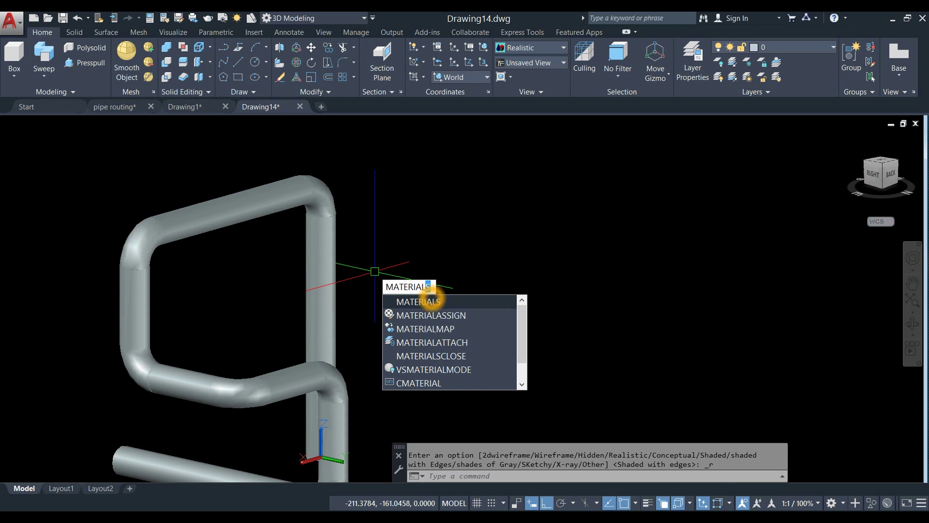
pyautogui.write('ial')
pyautogui.click(418, 301)
pyautogui.moveTo(524, 277); pyautogui.dragTo(533, 256, button='middle')
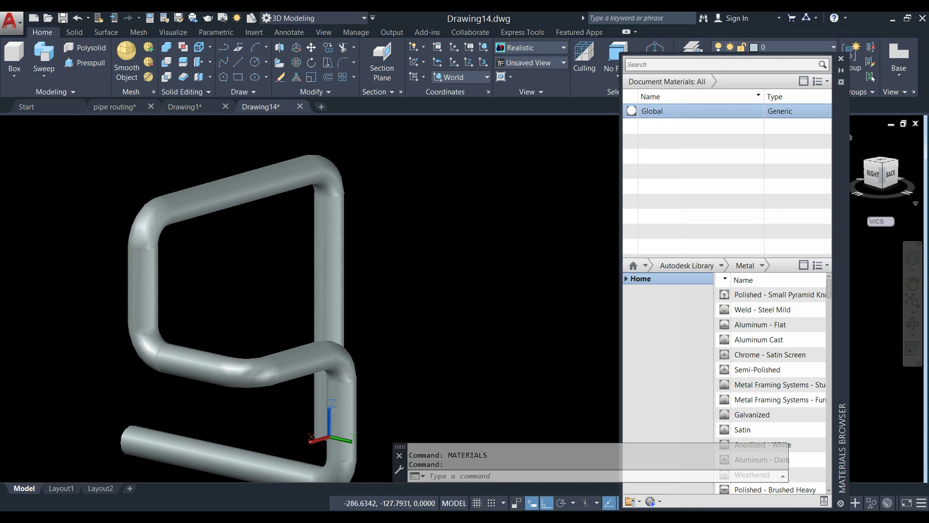
pyautogui.moveTo(846, 180); pyautogui.dragTo(634, 138)
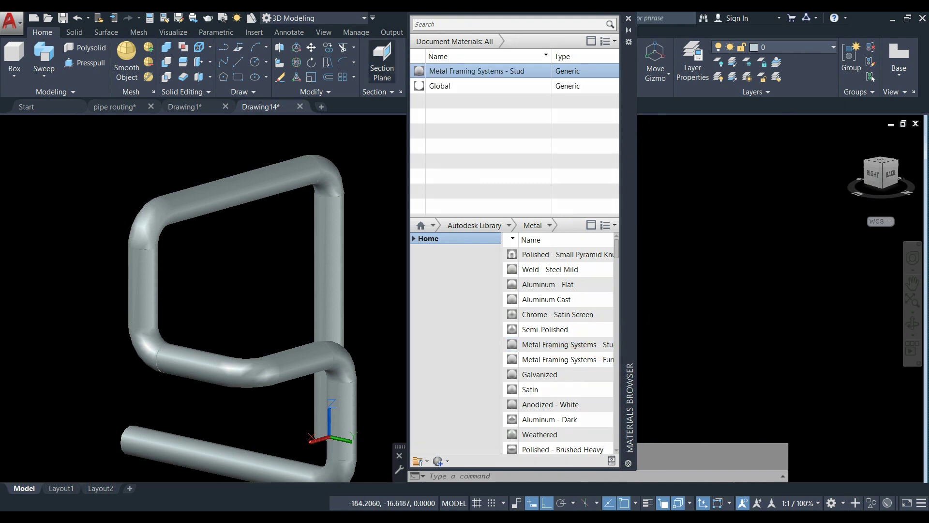
# Duplicate the Metal Framing Systems - Stud document material twice to get separate materials for pipes and elbows.
pyautogui.rightClick(482, 71)
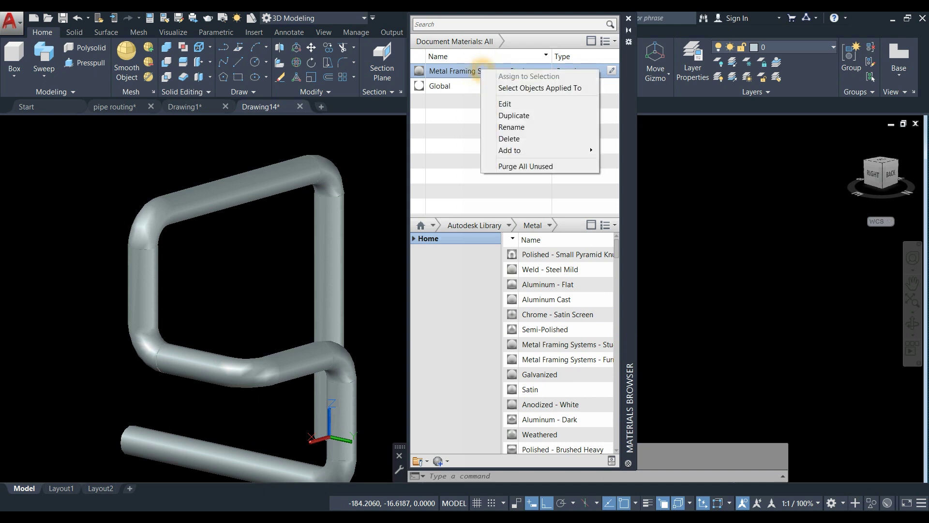
pyautogui.click(513, 116)
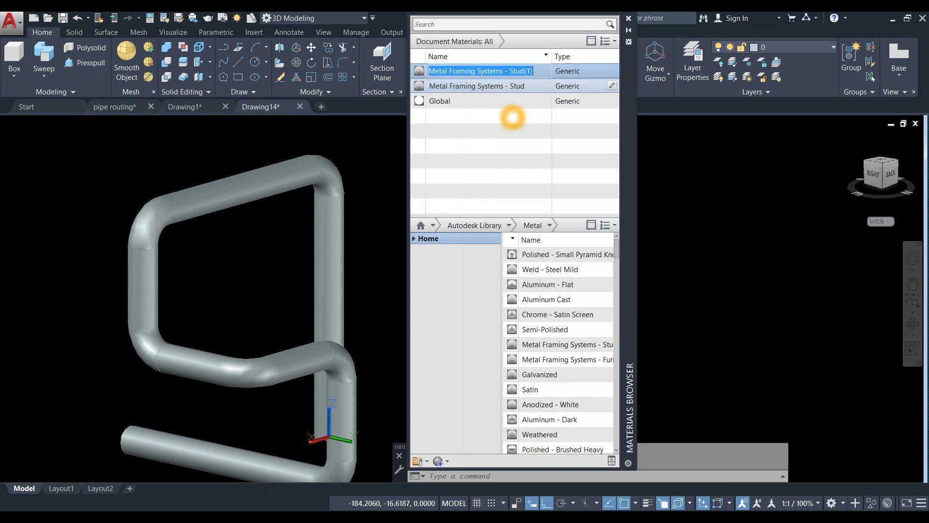
pyautogui.click(528, 85)
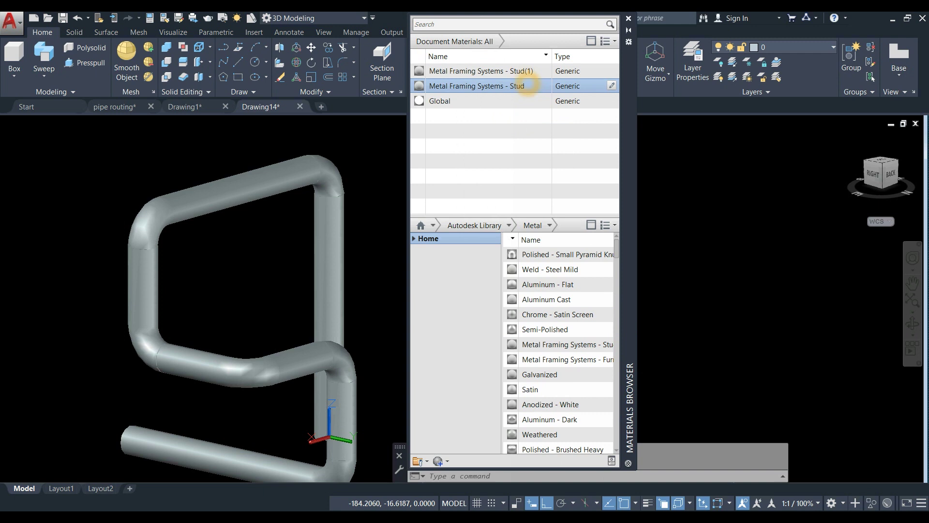
pyautogui.rightClick(527, 85)
pyautogui.click(555, 132)
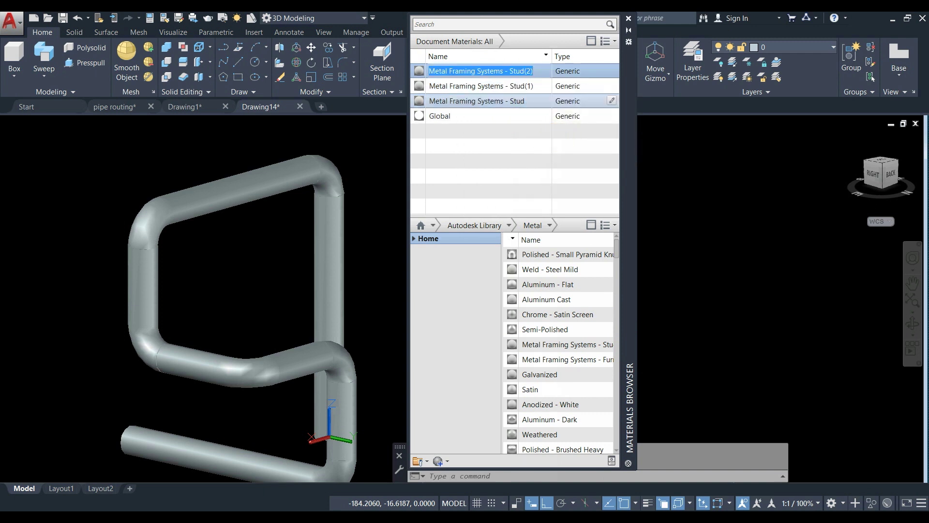
# Assign the Metal Framing Systems - Stud(2) material to all straight pipes of the routing.
pyautogui.click(542, 77)
pyautogui.moveTo(541, 71); pyautogui.dragTo(291, 172)
pyautogui.click(165, 284)
pyautogui.click(197, 363)
pyautogui.click(340, 268)
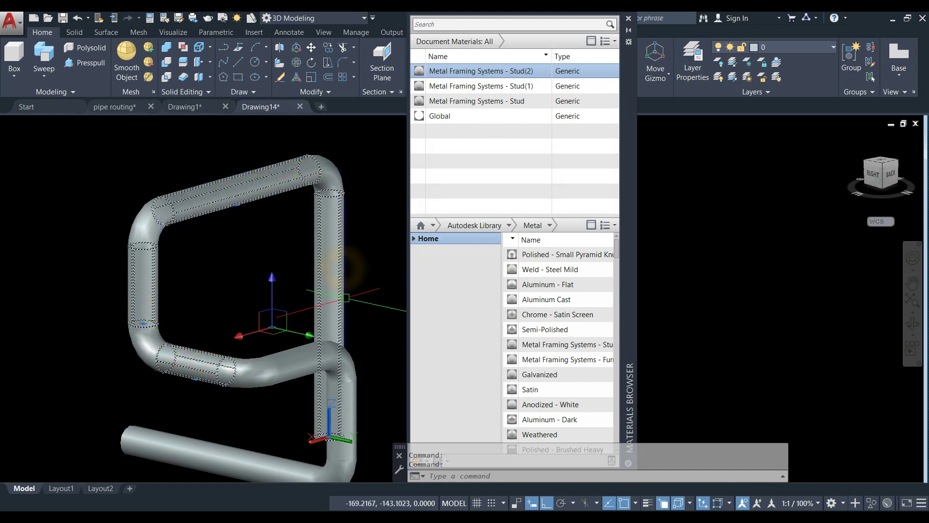
pyautogui.click(298, 370)
pyautogui.click(351, 415)
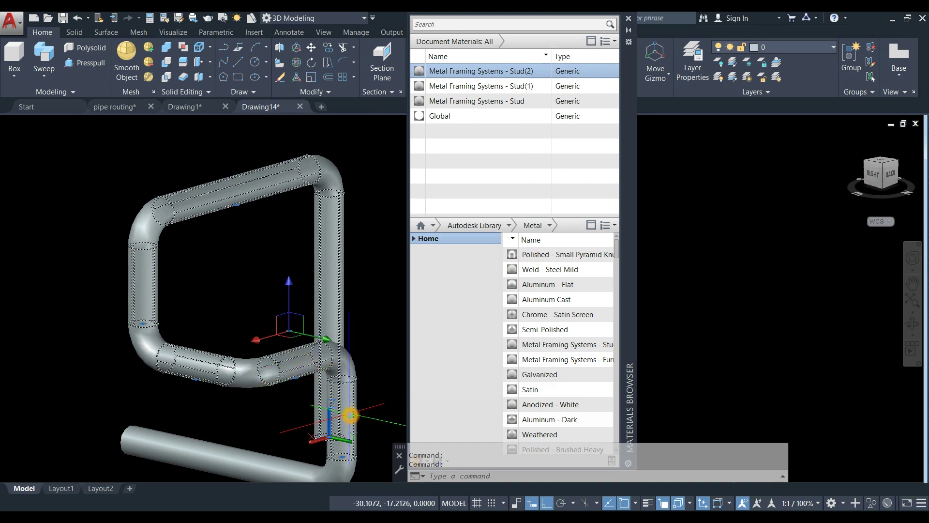
pyautogui.click(218, 448)
pyautogui.click(584, 75)
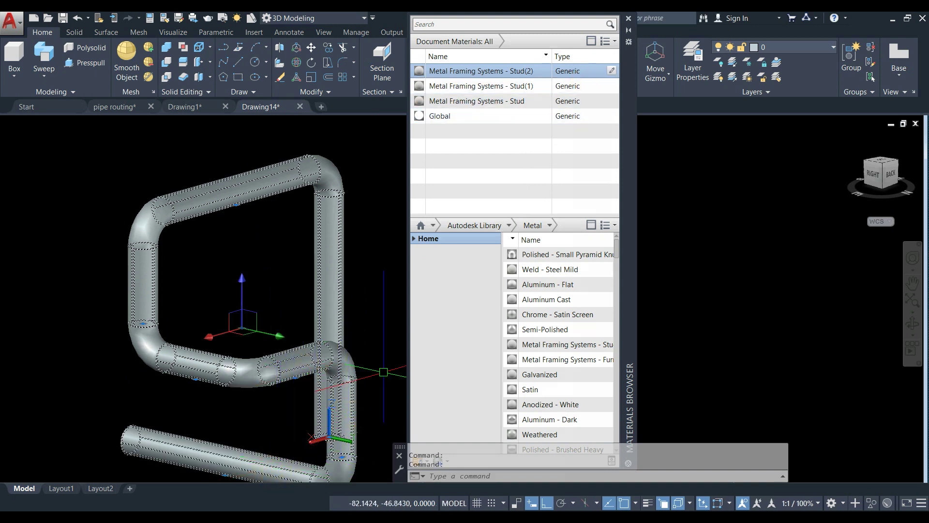
pyautogui.click(595, 73)
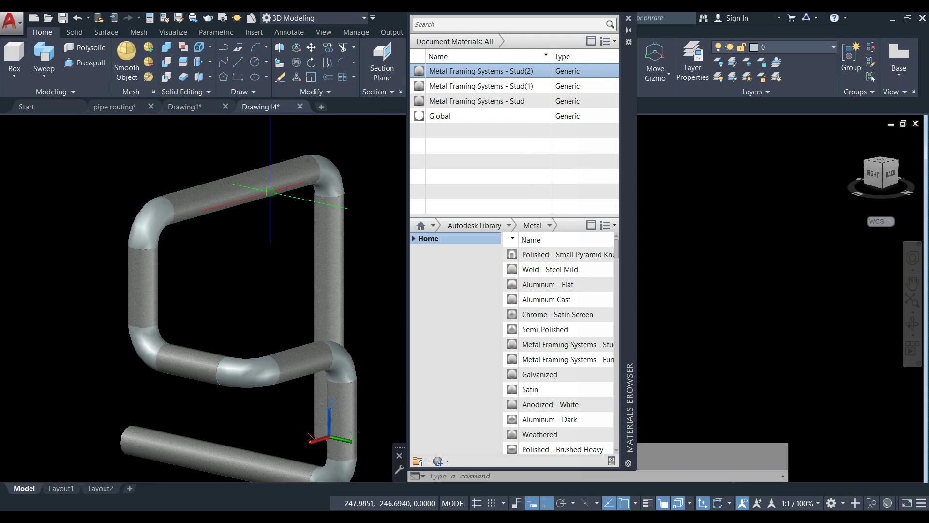
# Set the colour of the Metal Framing Systems - Stud(2) material to dark blue, RGB 13,55,171.
pyautogui.scroll(2, 262, 194)
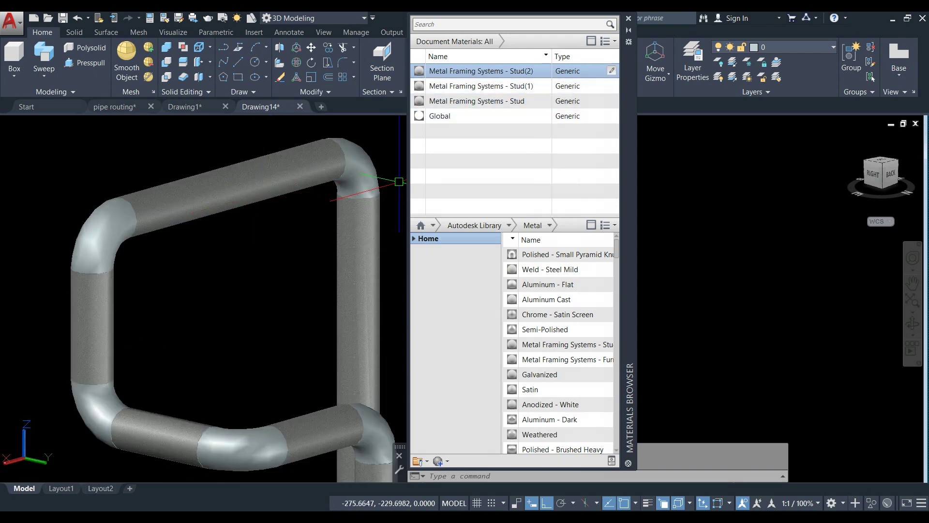
pyautogui.click(613, 70)
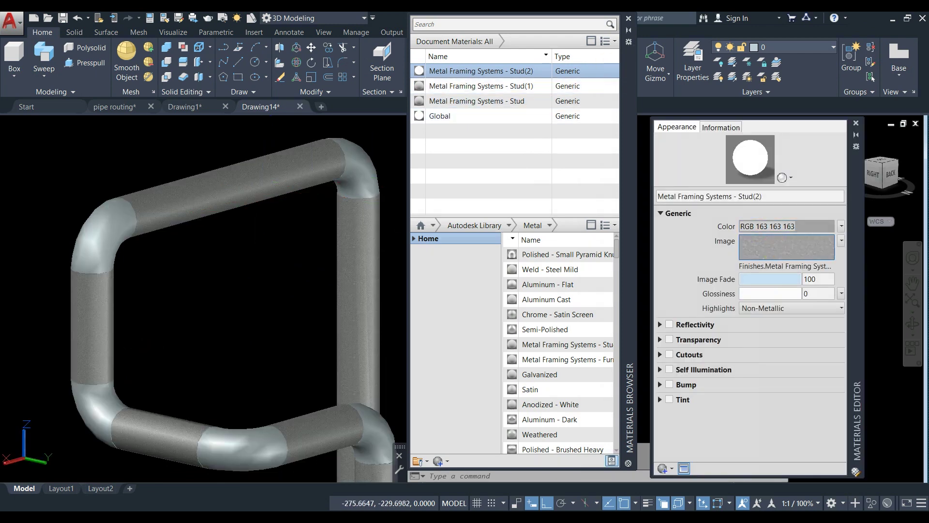
pyautogui.click(794, 227)
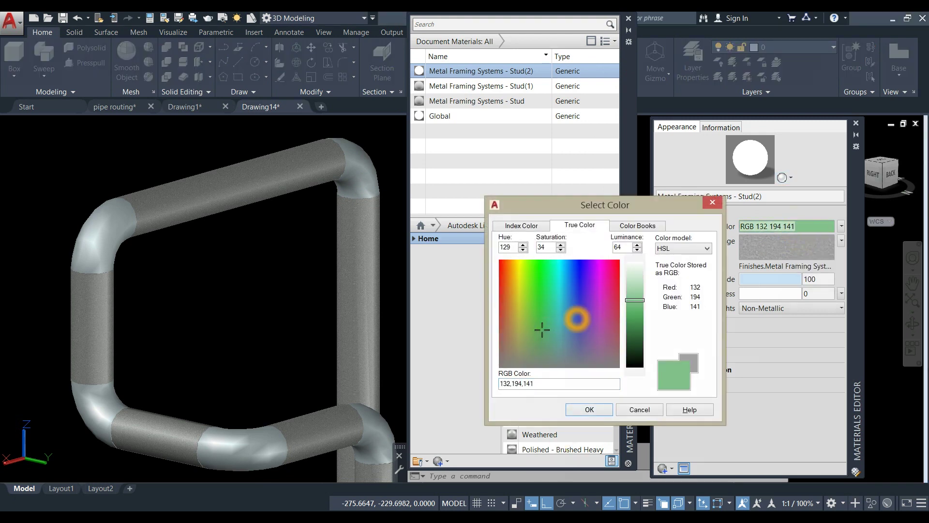
pyautogui.click(578, 315)
pyautogui.click(587, 292)
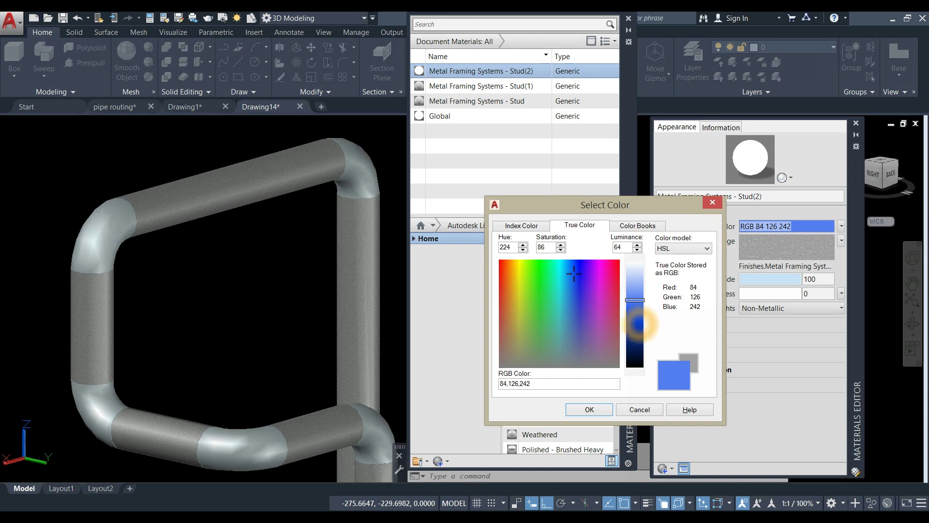
pyautogui.click(635, 329)
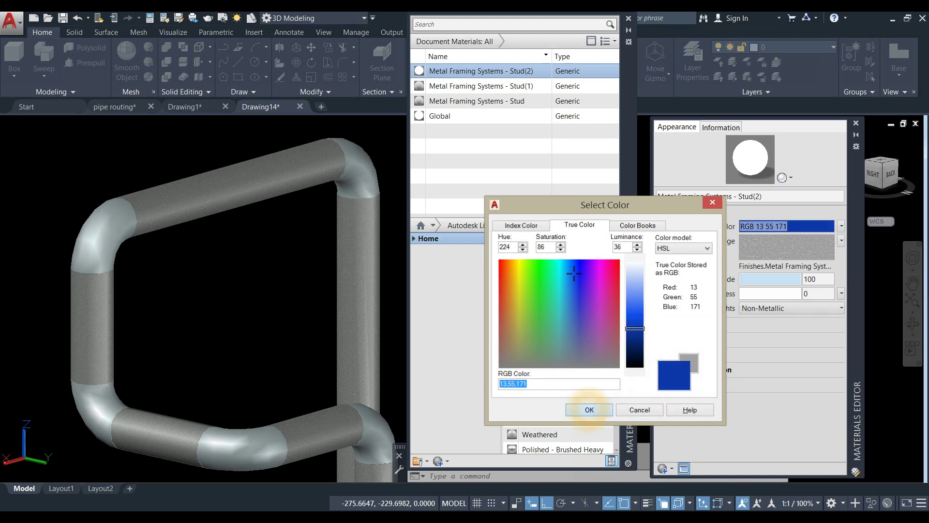
pyautogui.click(589, 409)
# Reduce the image fade of the Stud(2) material to 57 and close the material editor.
pyautogui.click(799, 287)
pyautogui.moveTo(801, 283); pyautogui.dragTo(777, 294)
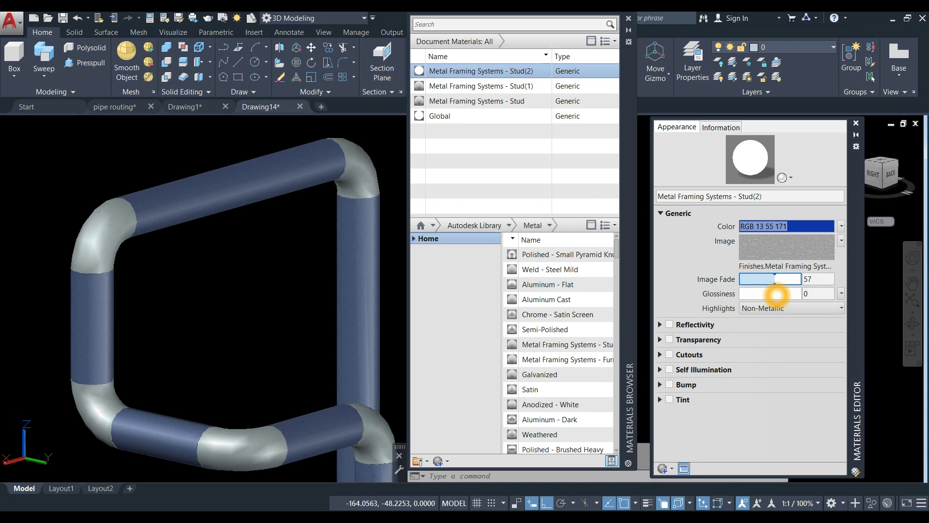
pyautogui.click(855, 124)
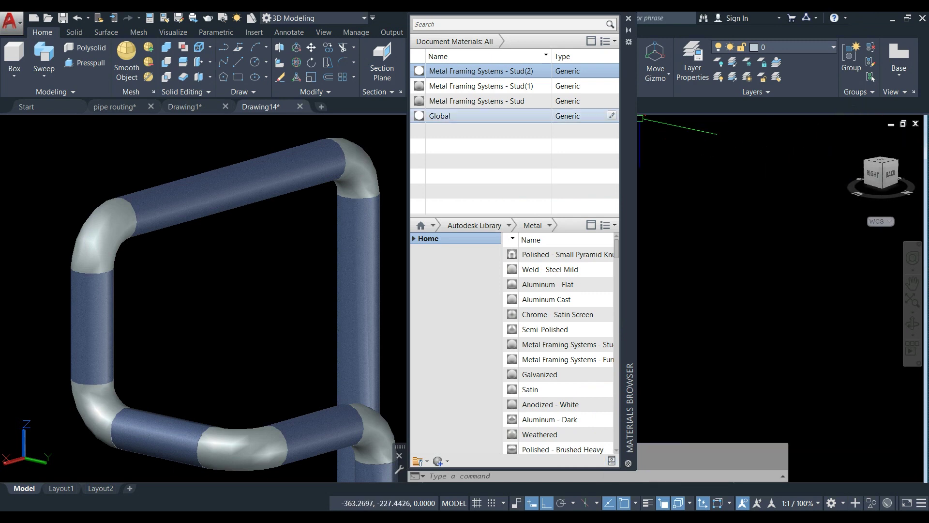
# Set the colour of the Metal Framing Systems - Stud(1) material to brown, RGB 143,71,20, and close its editor.
pyautogui.click(521, 86)
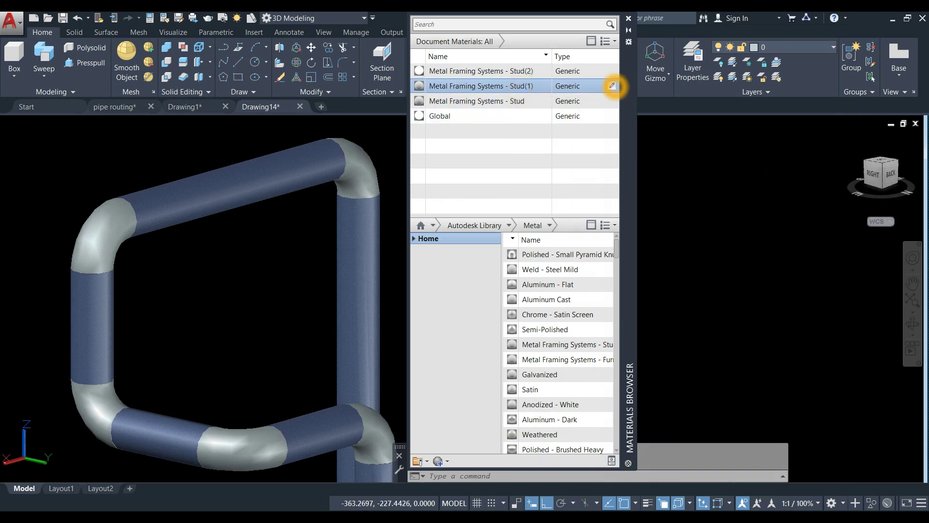
pyautogui.click(612, 86)
pyautogui.click(777, 279)
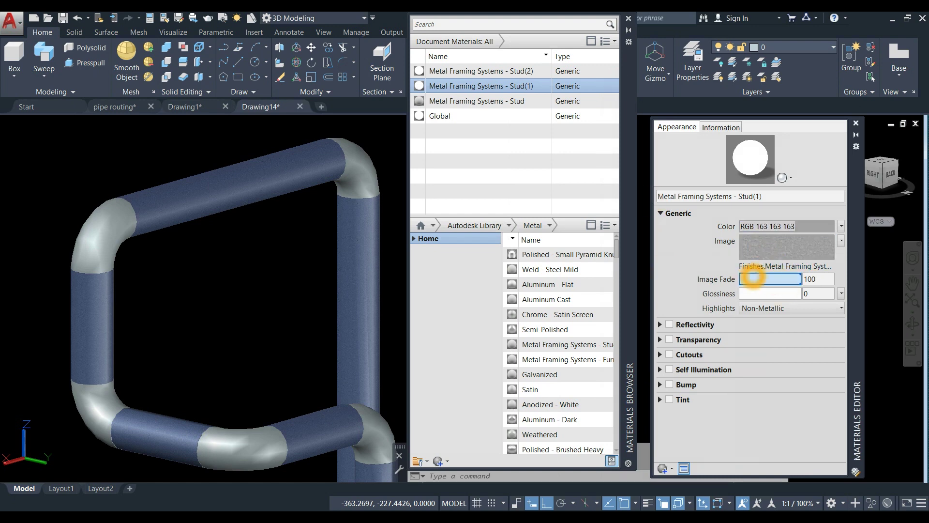
pyautogui.click(798, 233)
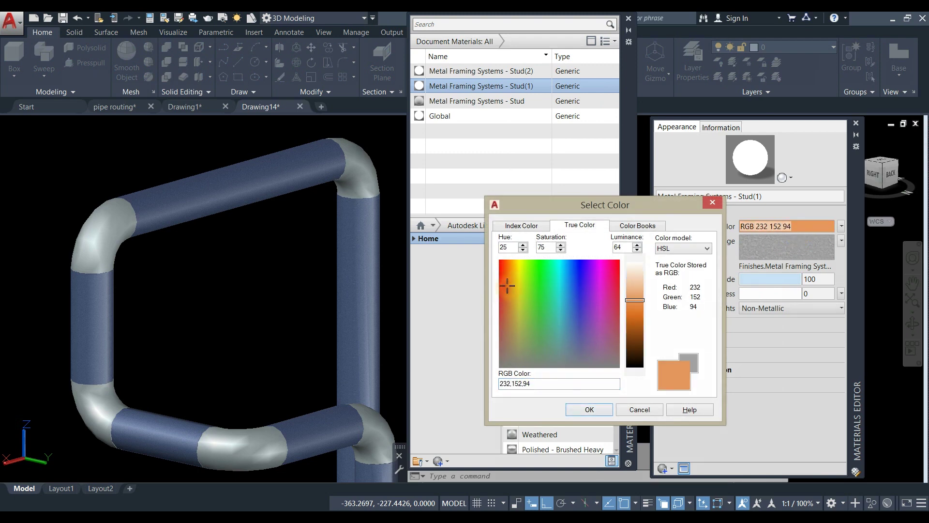
pyautogui.click(635, 333)
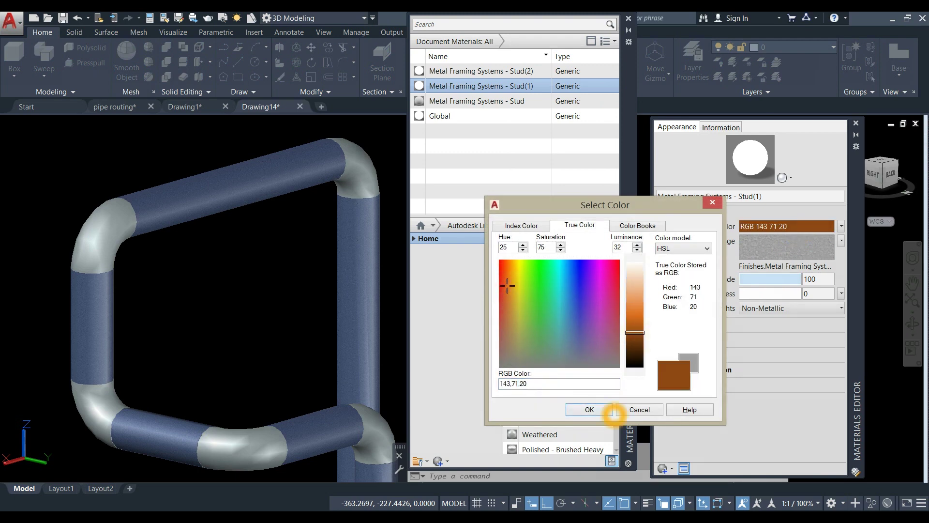
pyautogui.click(595, 409)
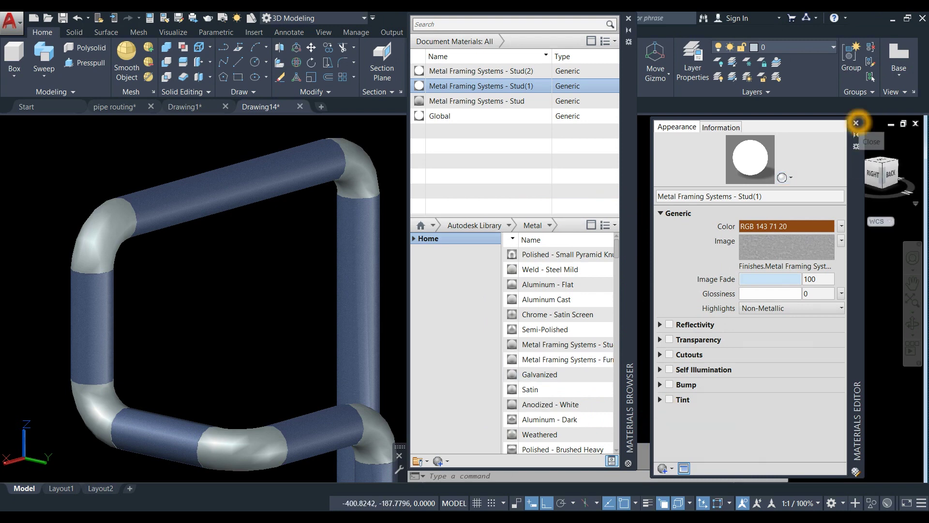
pyautogui.click(856, 123)
# Assign the Metal Framing Systems - Stud(1) material to all elbows of the routing.
pyautogui.scroll(-5, 4, 373)
pyautogui.scroll(2, 42, 331)
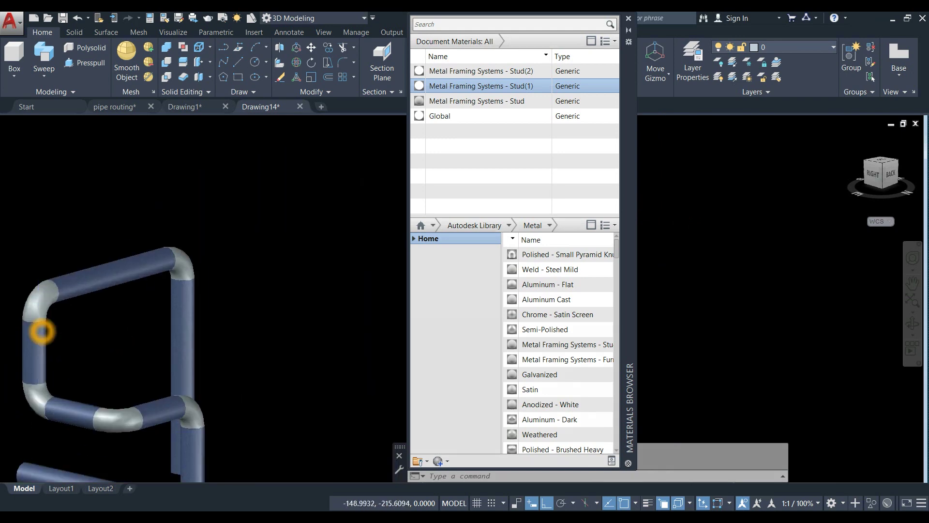
pyautogui.scroll(2, 42, 332)
pyautogui.click(45, 296)
pyautogui.click(246, 231)
pyautogui.click(30, 416)
pyautogui.click(149, 455)
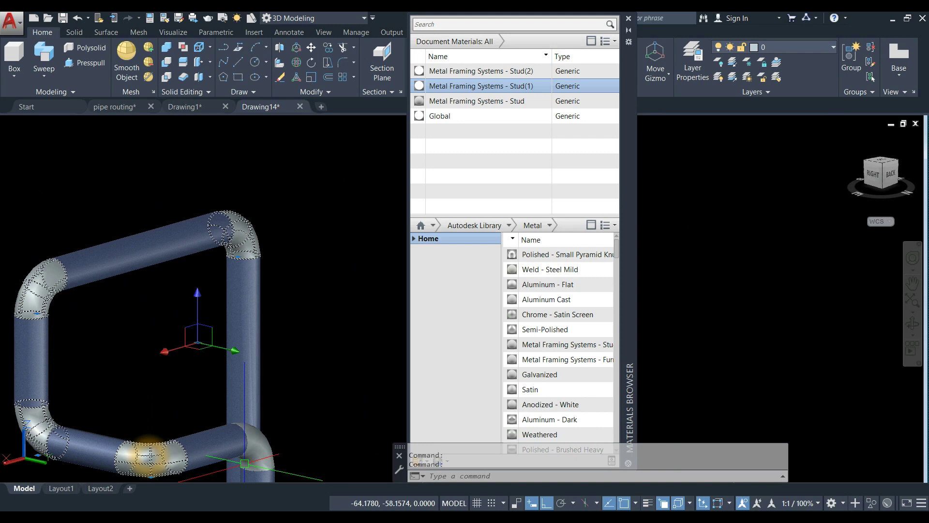
pyautogui.click(244, 463)
pyautogui.click(310, 449)
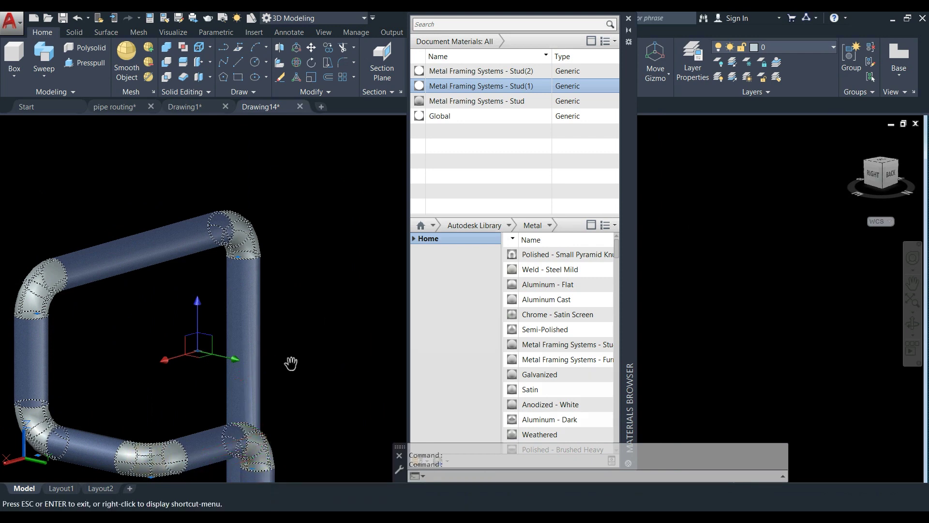
pyautogui.moveTo(290, 363); pyautogui.dragTo(322, 234)
pyautogui.press('Escape')
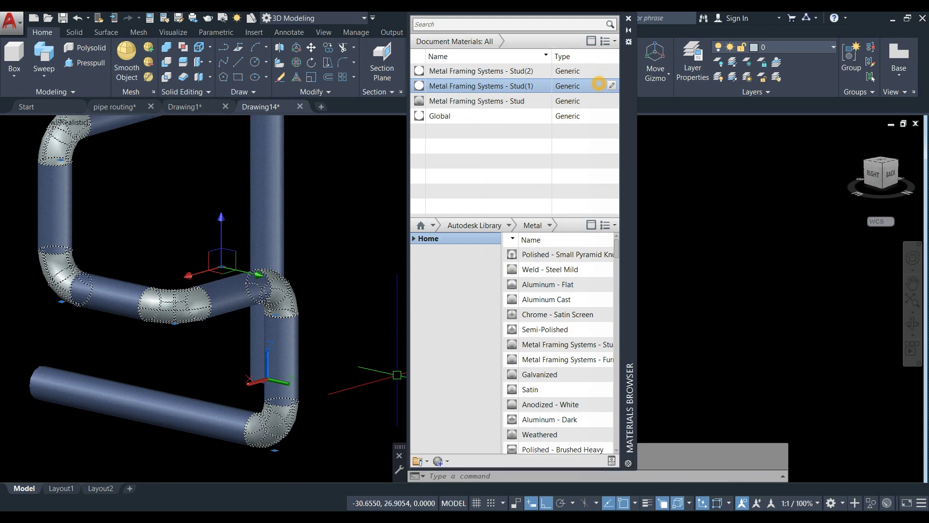
pyautogui.click(599, 84)
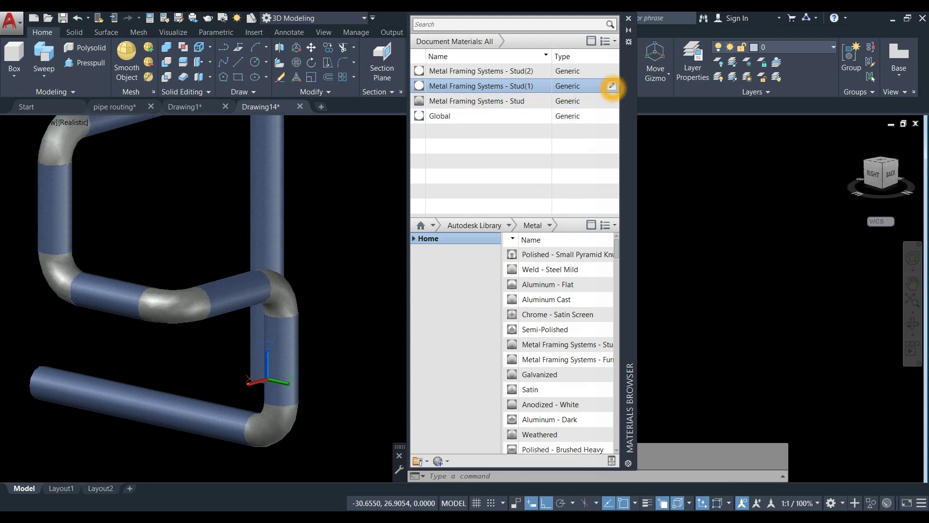
# Reduce the image fade of the Stud(1) material to 24, and close the material editor and browser.
pyautogui.click(611, 85)
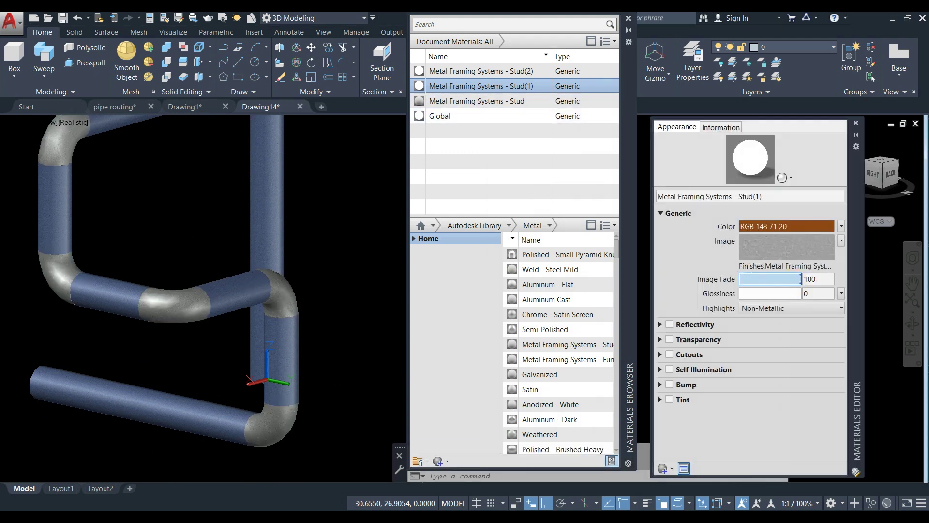
pyautogui.moveTo(800, 279); pyautogui.dragTo(755, 285)
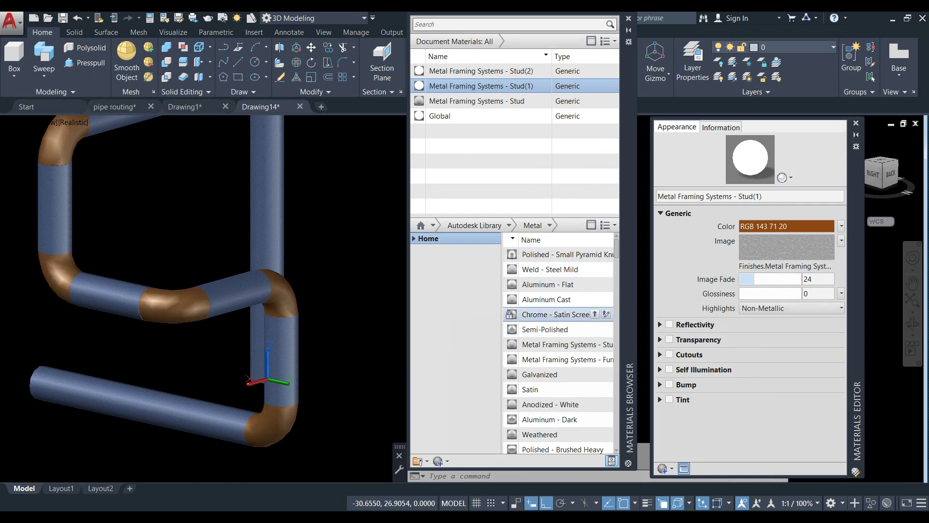
pyautogui.click(857, 123)
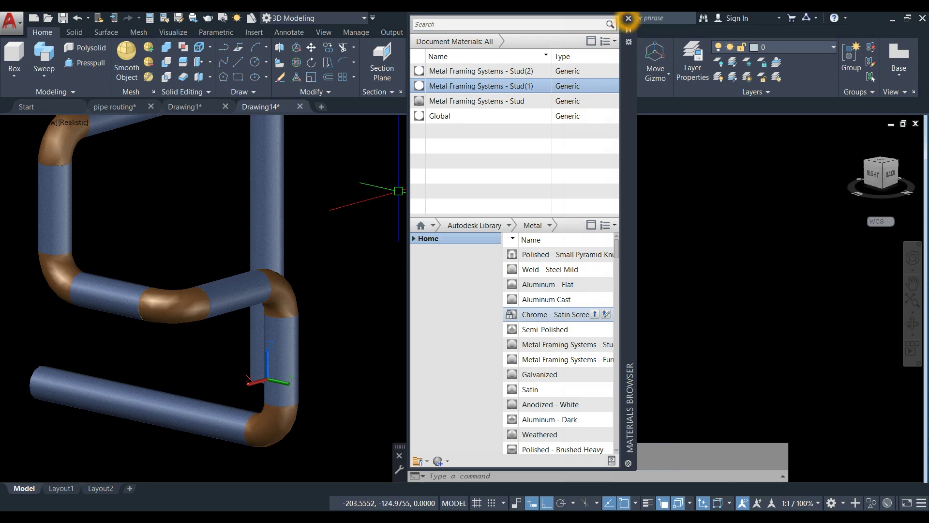
pyautogui.click(628, 18)
# Examine the coloured pipe routing from several sides, including the open end of the lowest horizontal pipe.
pyautogui.scroll(-4, 368, 260)
pyautogui.keyDown('shift'); pyautogui.moveTo(409, 336); pyautogui.dragTo(465, 318, button='middle'); pyautogui.keyUp('shift')
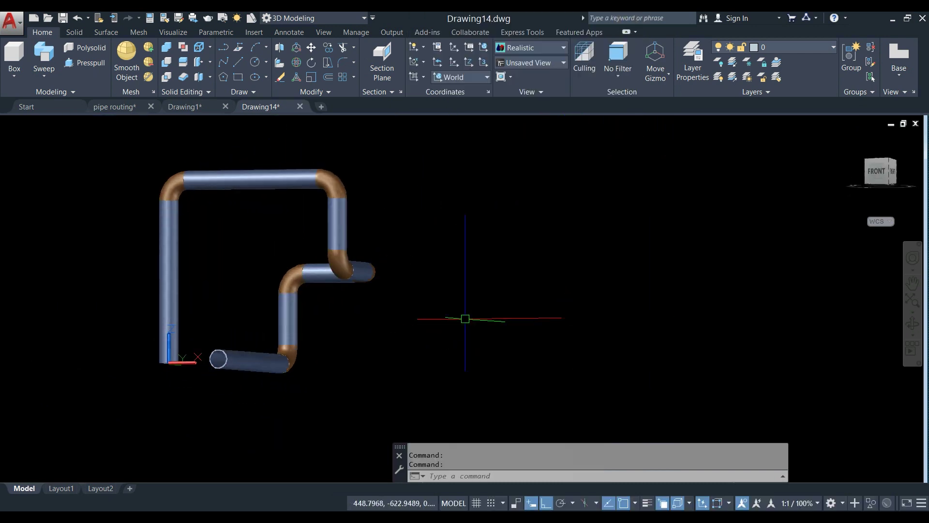
pyautogui.scroll(4, 227, 360)
pyautogui.moveTo(228, 359); pyautogui.dragTo(284, 376, button='middle')
pyautogui.scroll(-2, 289, 297)
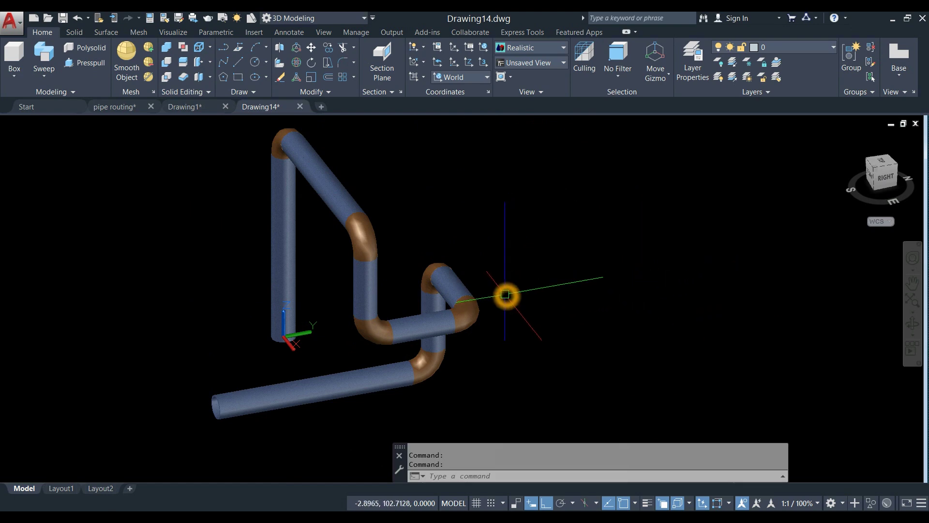
pyautogui.keyDown('shift'); pyautogui.moveTo(512, 297); pyautogui.dragTo(510, 265, button='middle'); pyautogui.keyUp('shift')
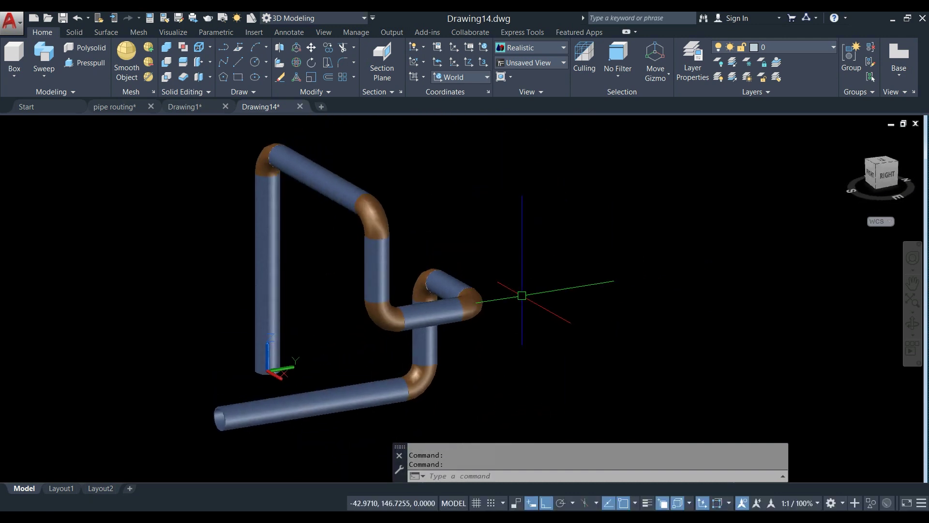
pyautogui.rightClick(786, 511)
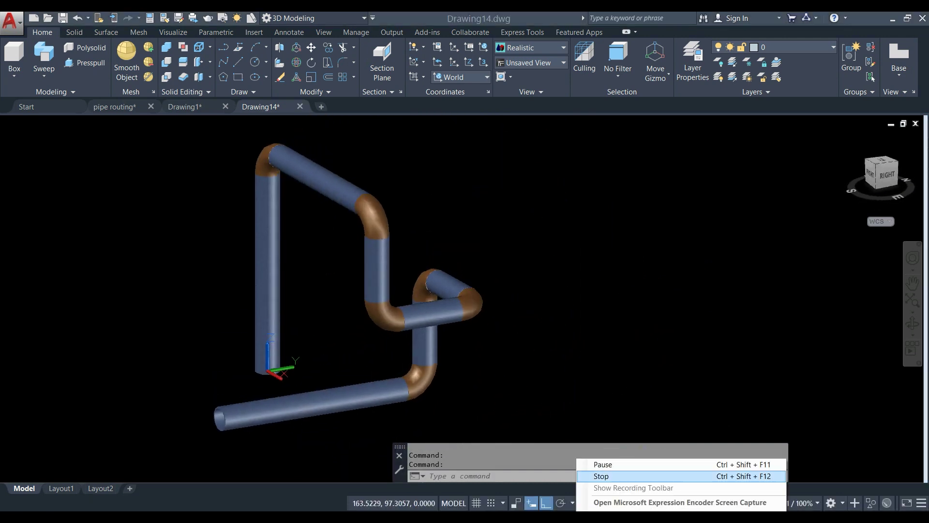